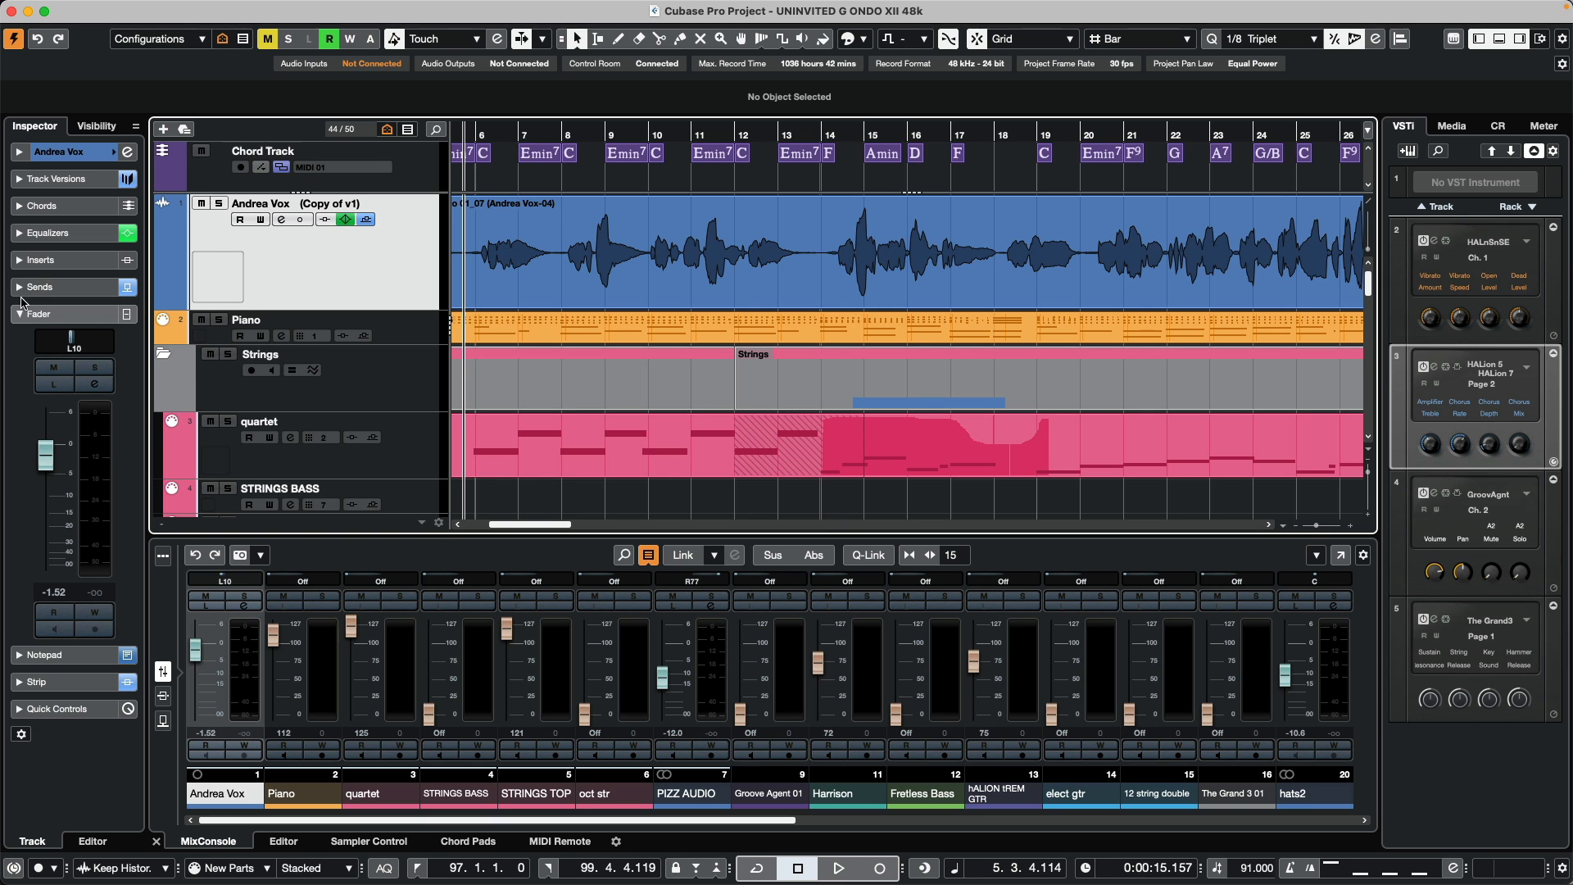
- Add a mono MonoDelay FX channel routed to Stereo Out on the vocal track's second send
{"action": "left_click", "coordinate": [83, 290]}
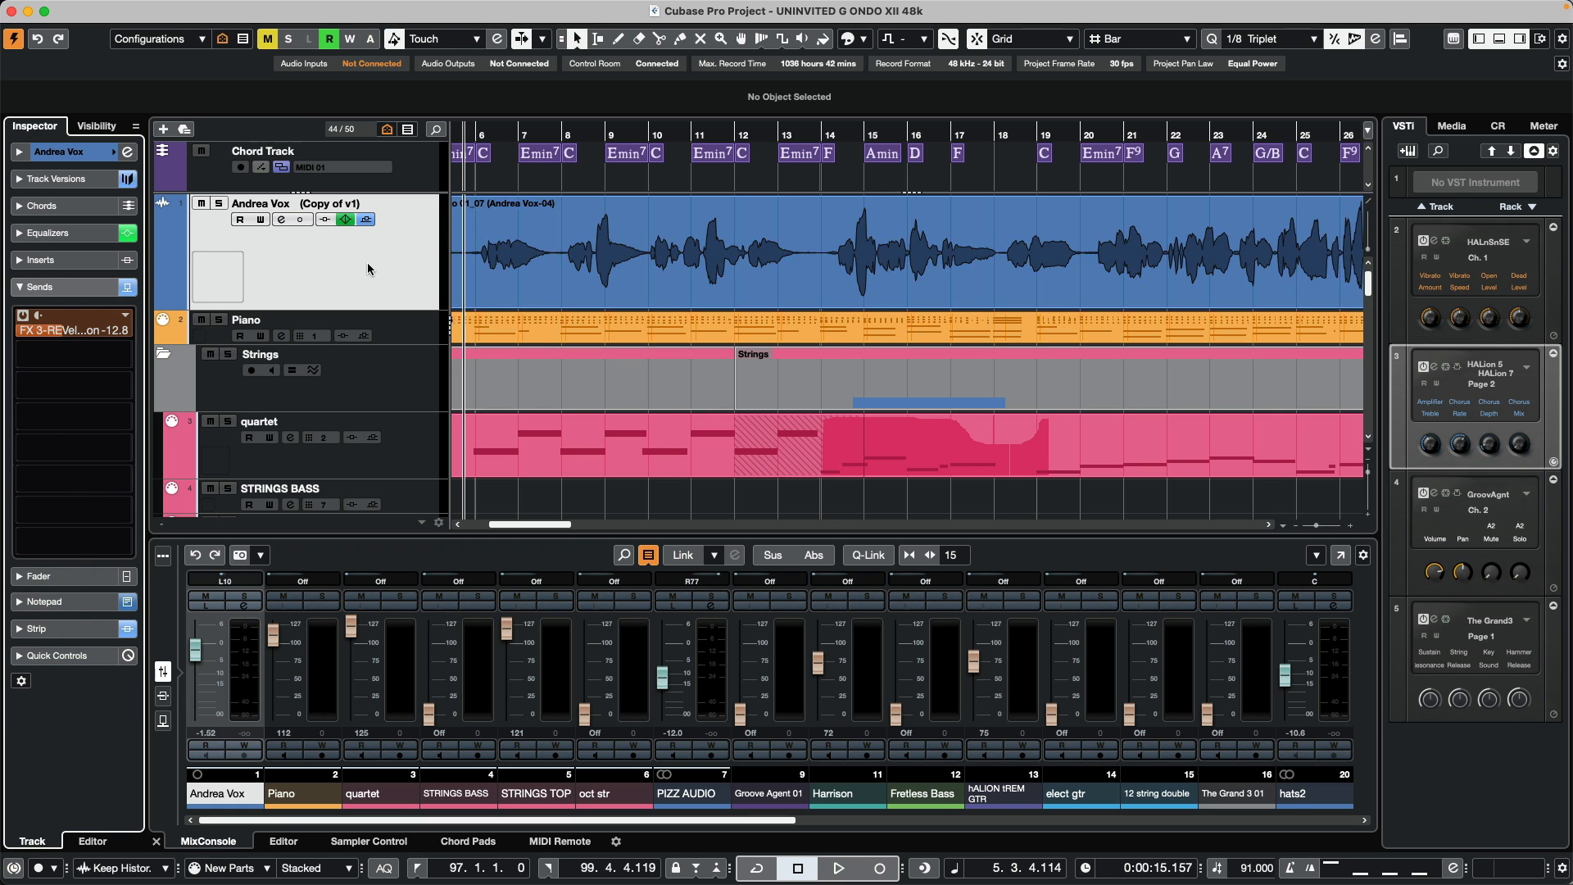
{"action": "right_click", "coordinate": [82, 362]}
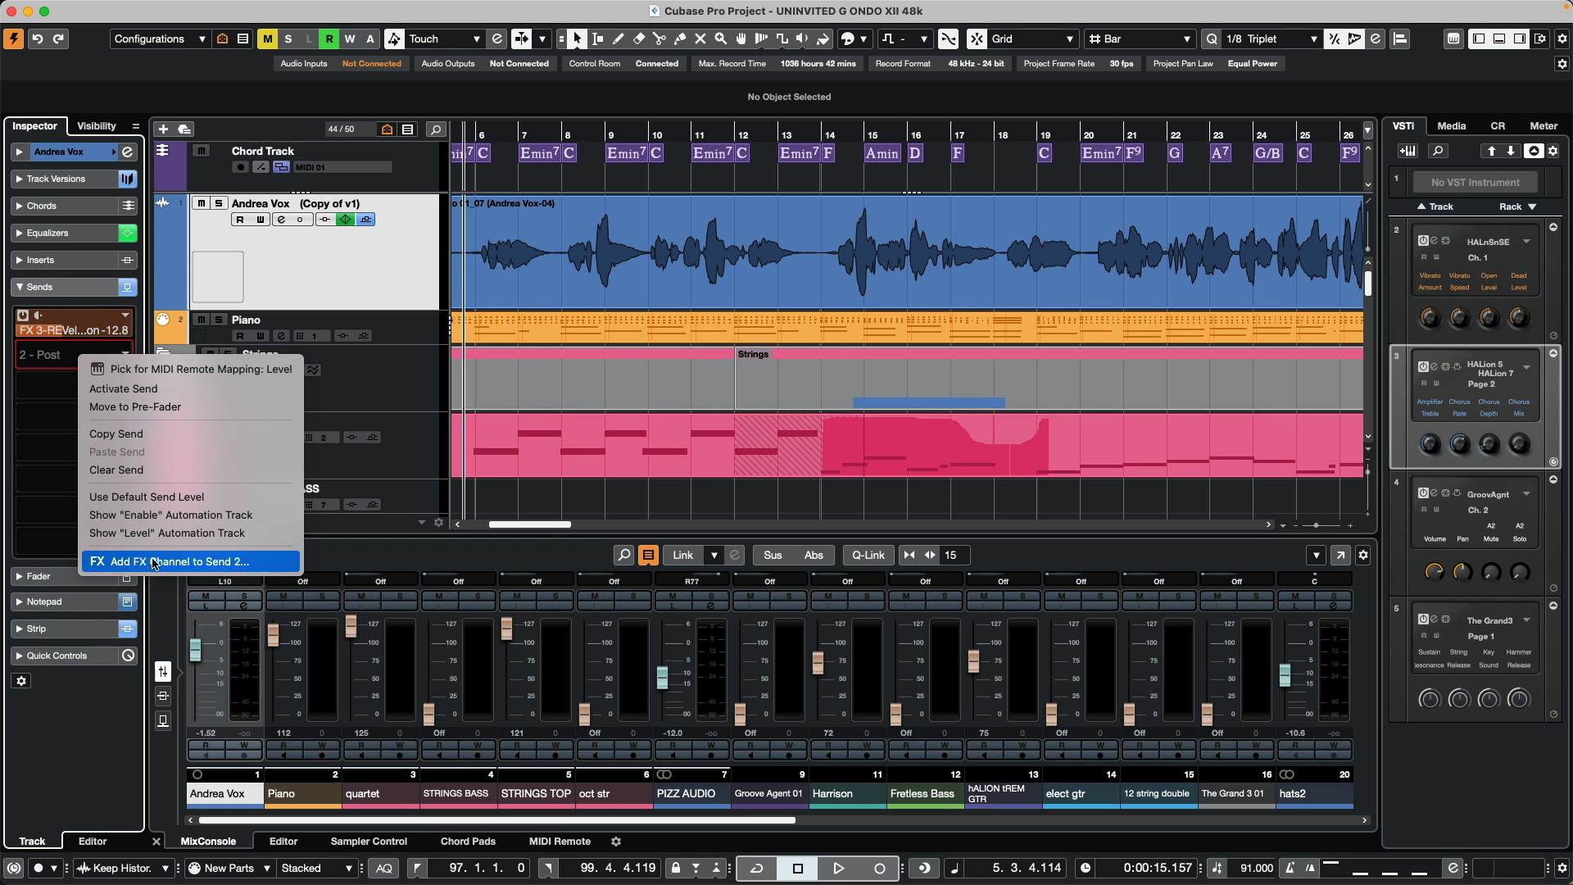
{"action": "left_click", "coordinate": [154, 563]}
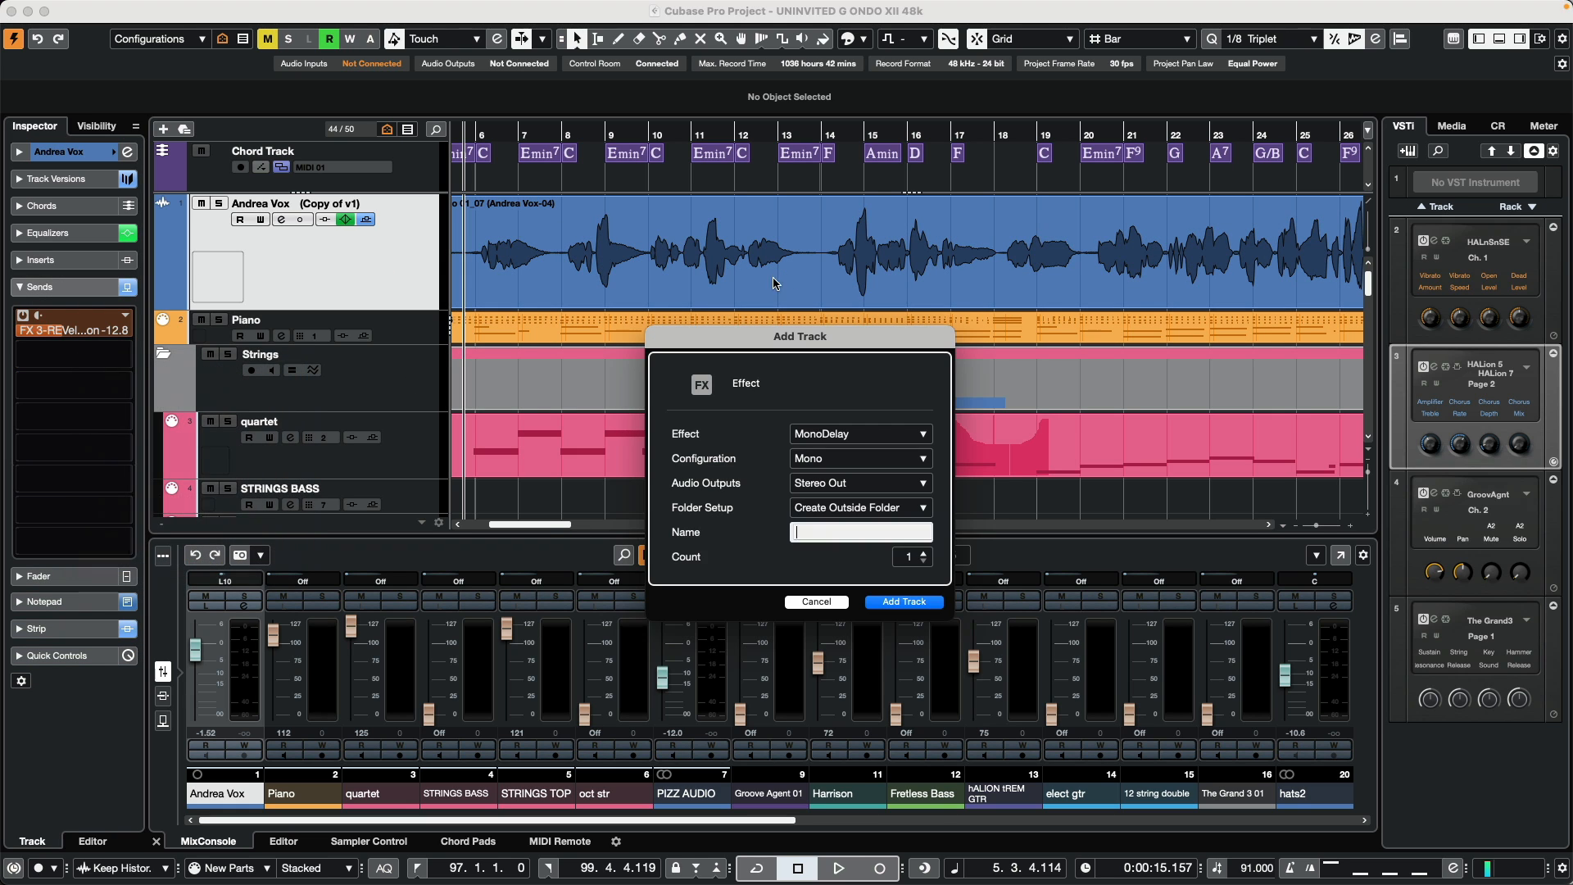
{"action": "left_click", "coordinate": [851, 437]}
{"action": "left_click", "coordinate": [742, 571]}
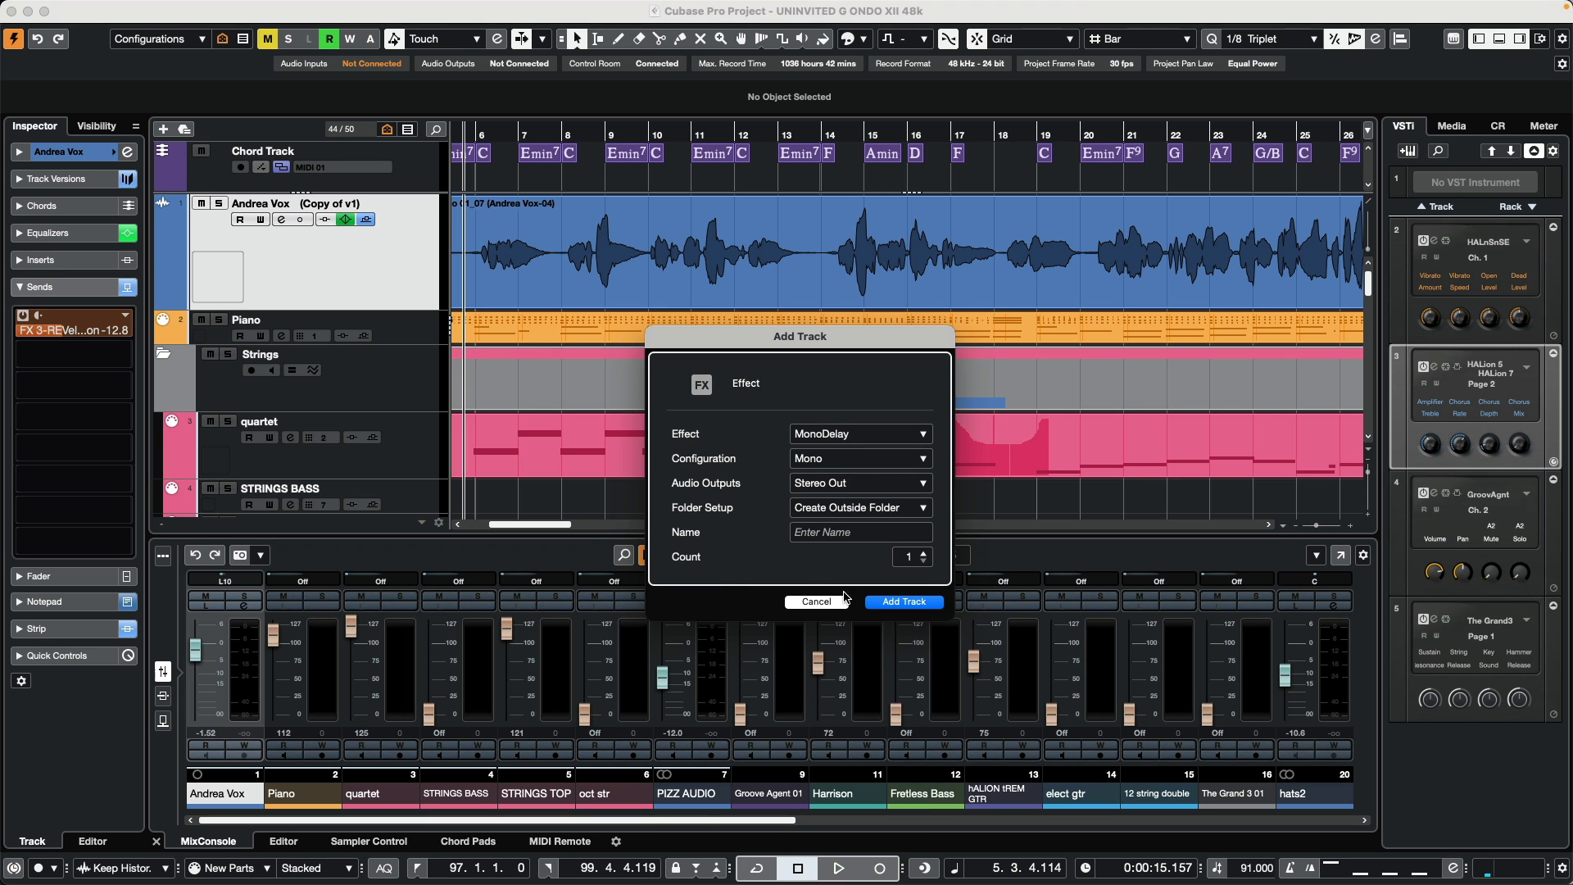
{"action": "key", "text": "Return"}
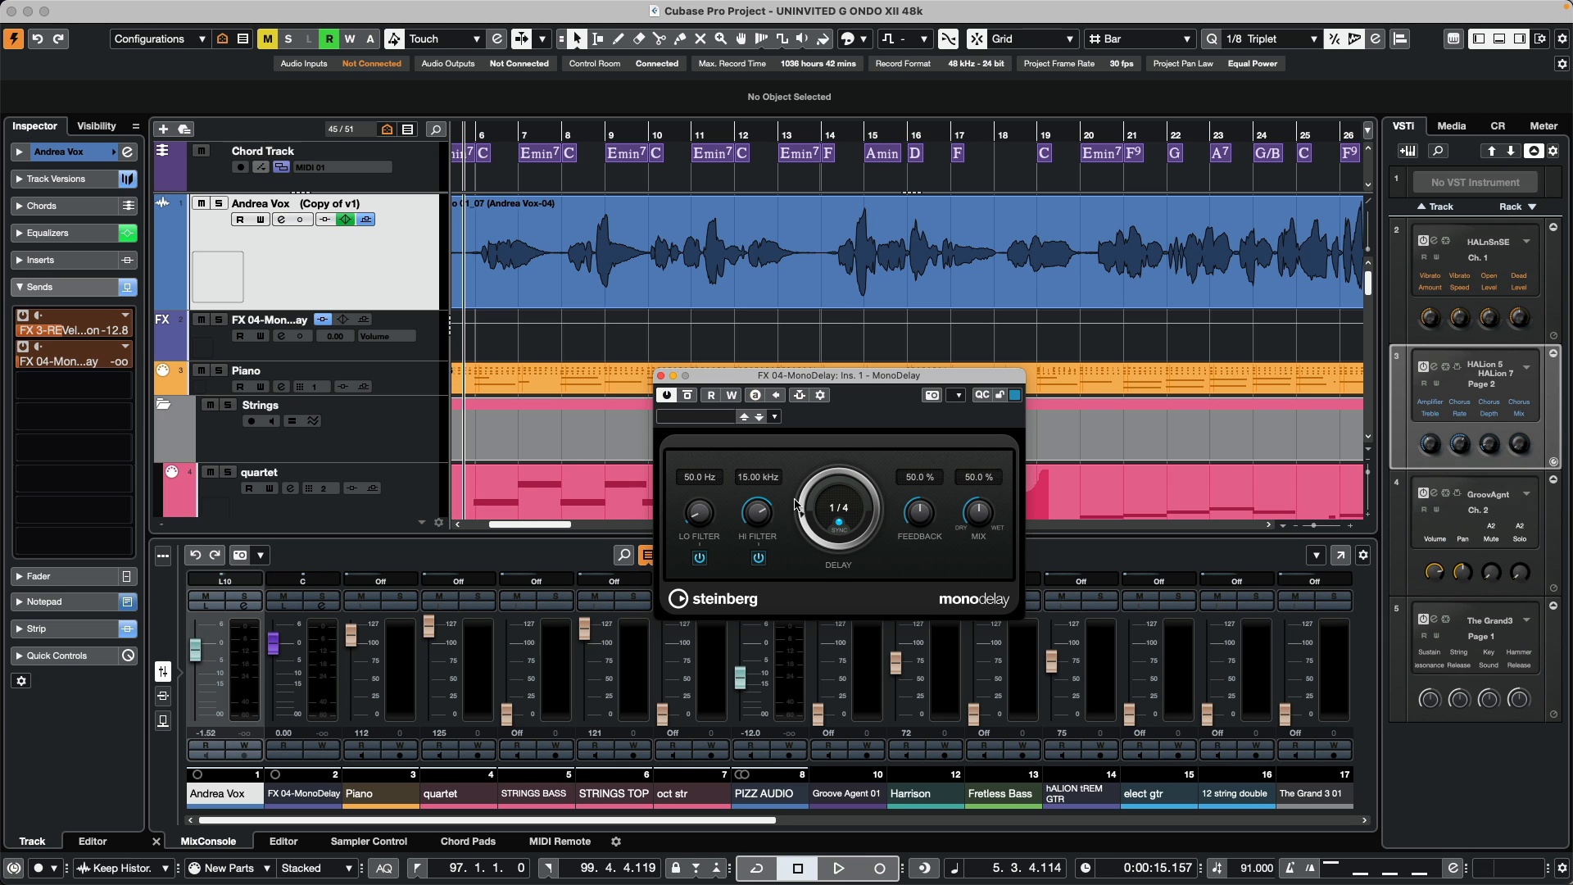
- Enable automation writing on the vocal track and record MonoDelay send level moves during playback from bar 6
{"action": "left_click", "coordinate": [259, 220]}
{"action": "left_click", "coordinate": [484, 141]}
{"action": "left_click", "coordinate": [30, 362]}
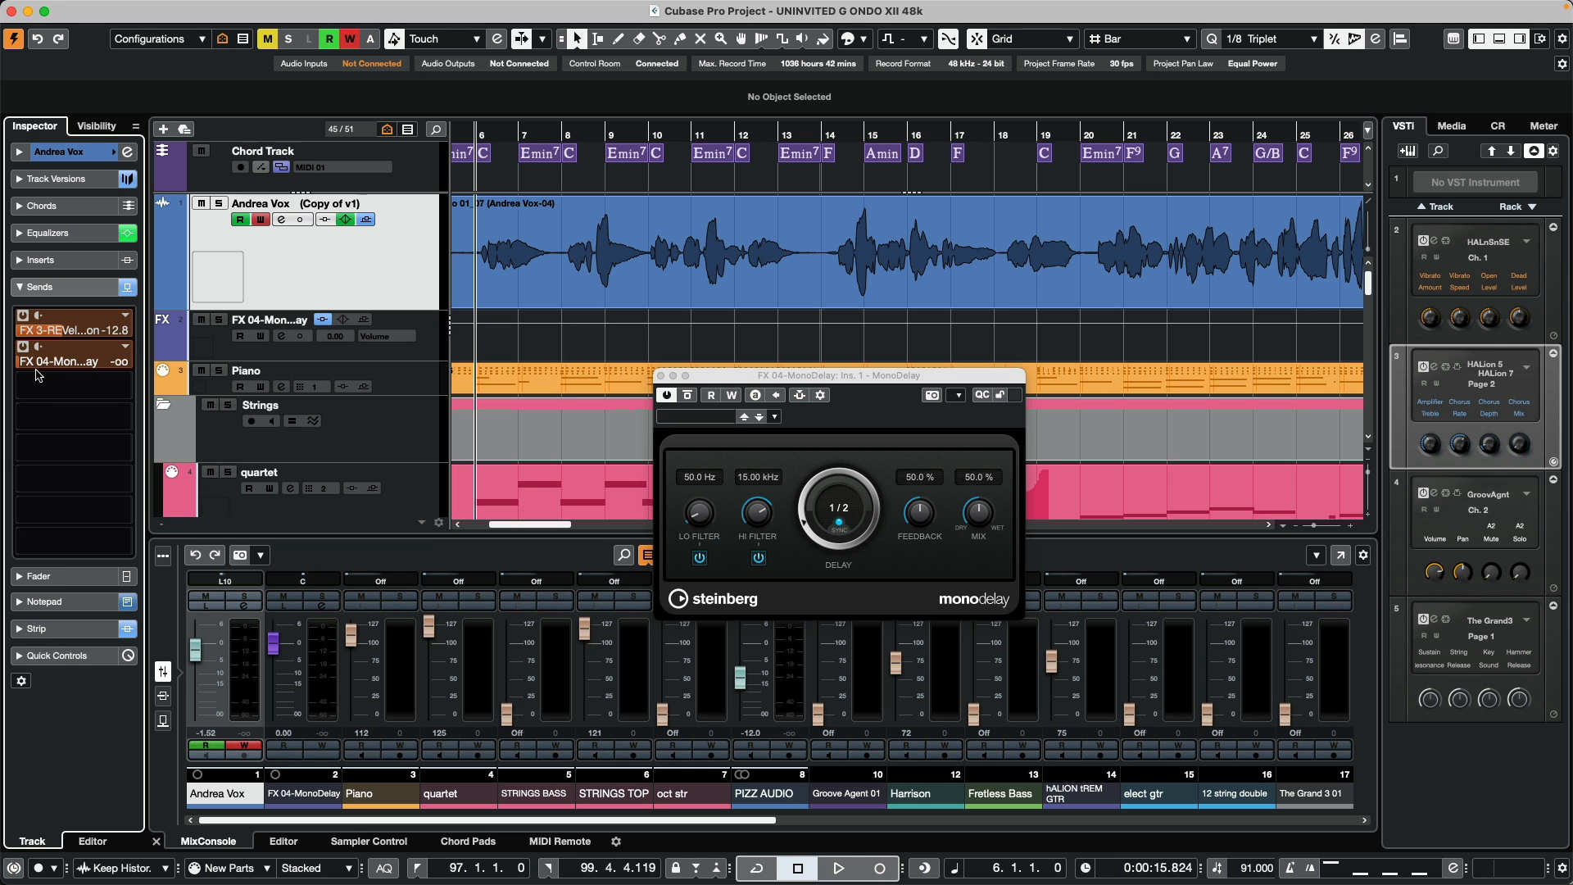
{"action": "key", "text": "space"}
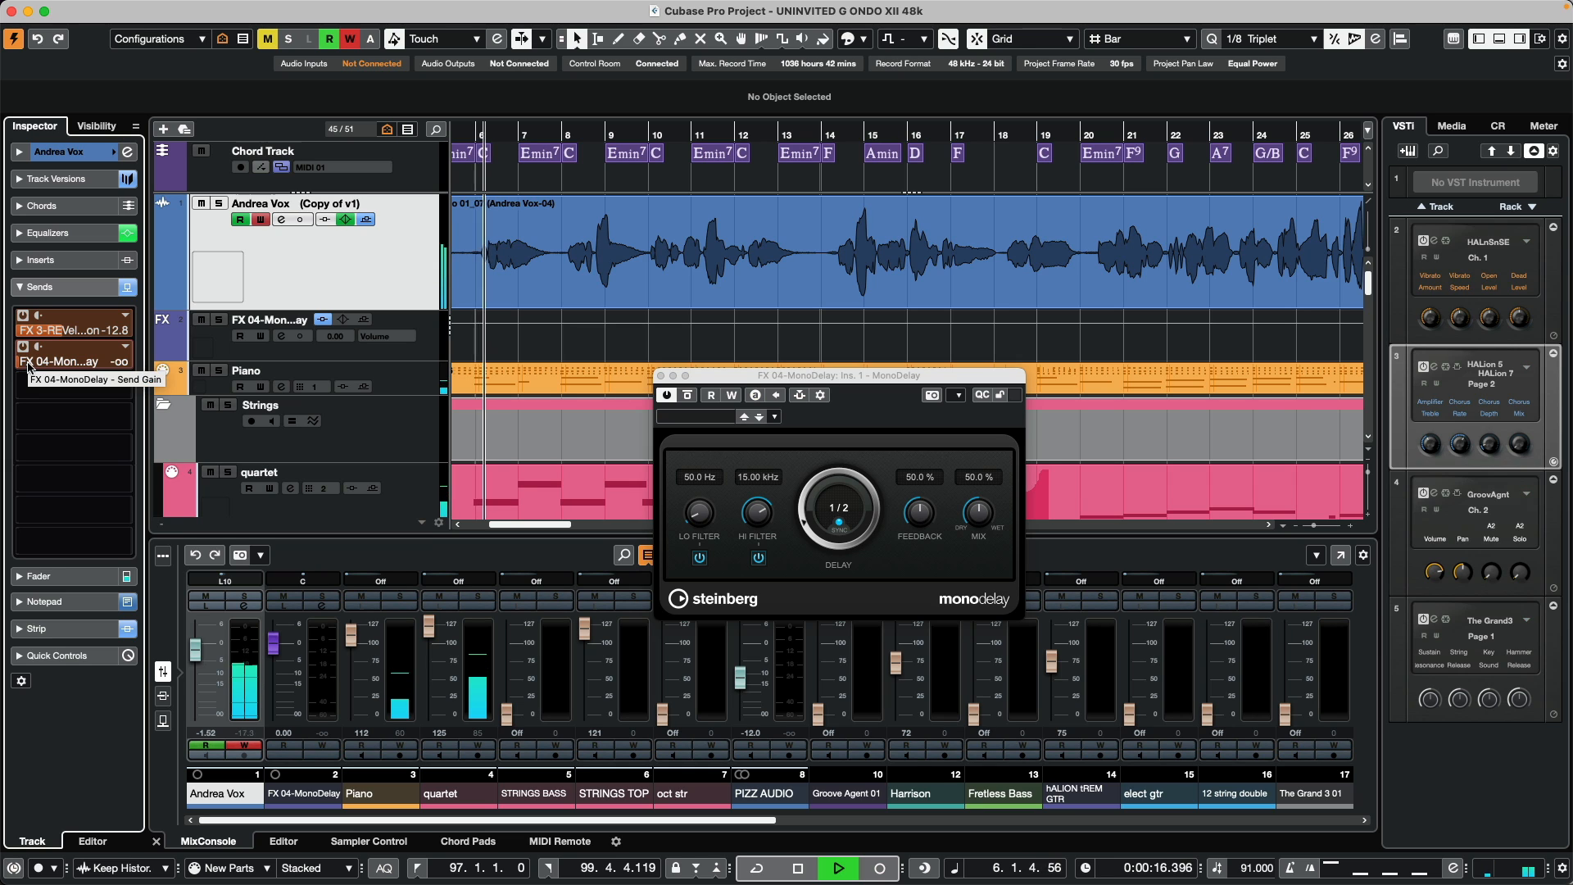
{"action": "mouse_move", "coordinate": [26, 365]}
{"action": "left_mouse_down"}
{"action": "mouse_move", "coordinate": [92, 366]}
{"action": "mouse_move", "coordinate": [45, 370]}
{"action": "left_mouse_up"}
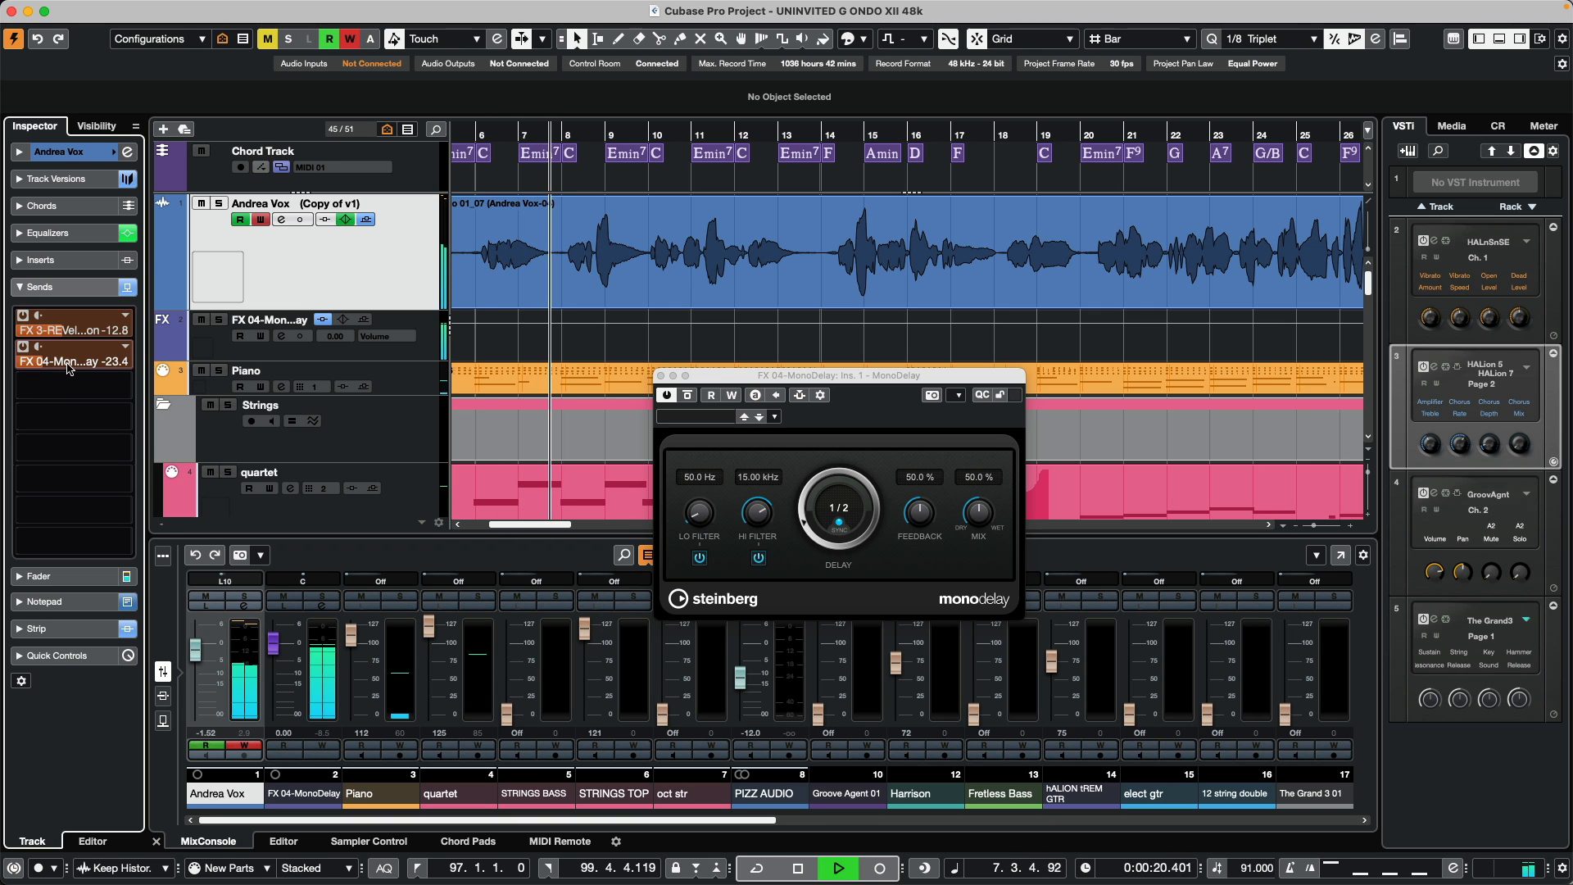
{"action": "mouse_move", "coordinate": [45, 370]}
{"action": "left_mouse_down"}
{"action": "mouse_move", "coordinate": [106, 365]}
{"action": "mouse_move", "coordinate": [45, 379]}
{"action": "left_mouse_up"}
{"action": "key", "text": "space"}
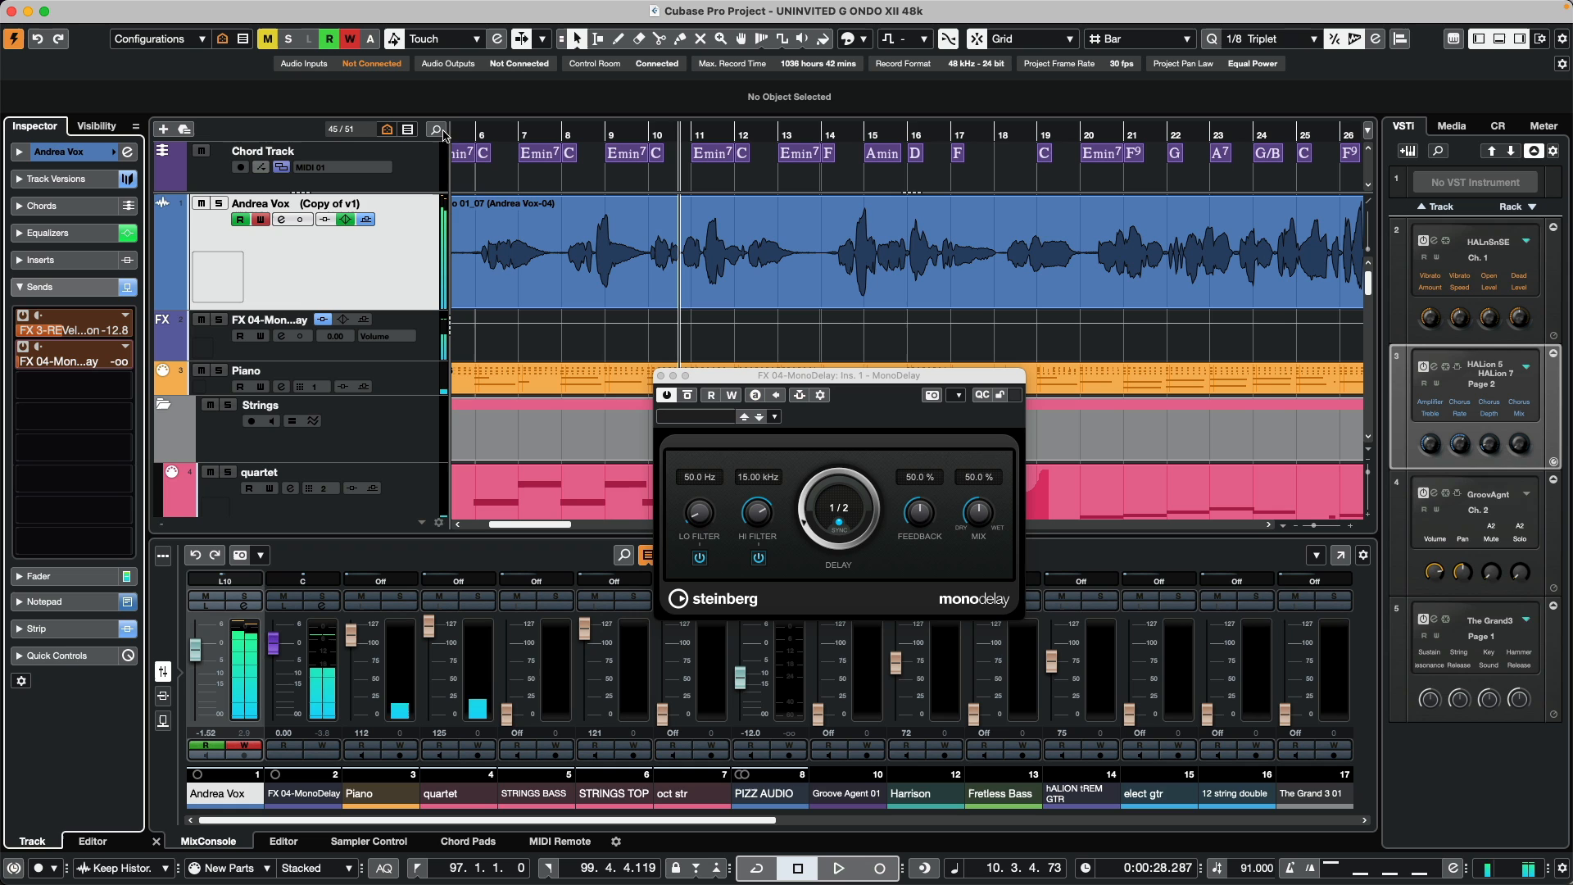
- Play back the vocal from about bar 6 to check the recorded delay send automation
{"action": "left_click", "coordinate": [471, 134]}
{"action": "key", "text": "space"}
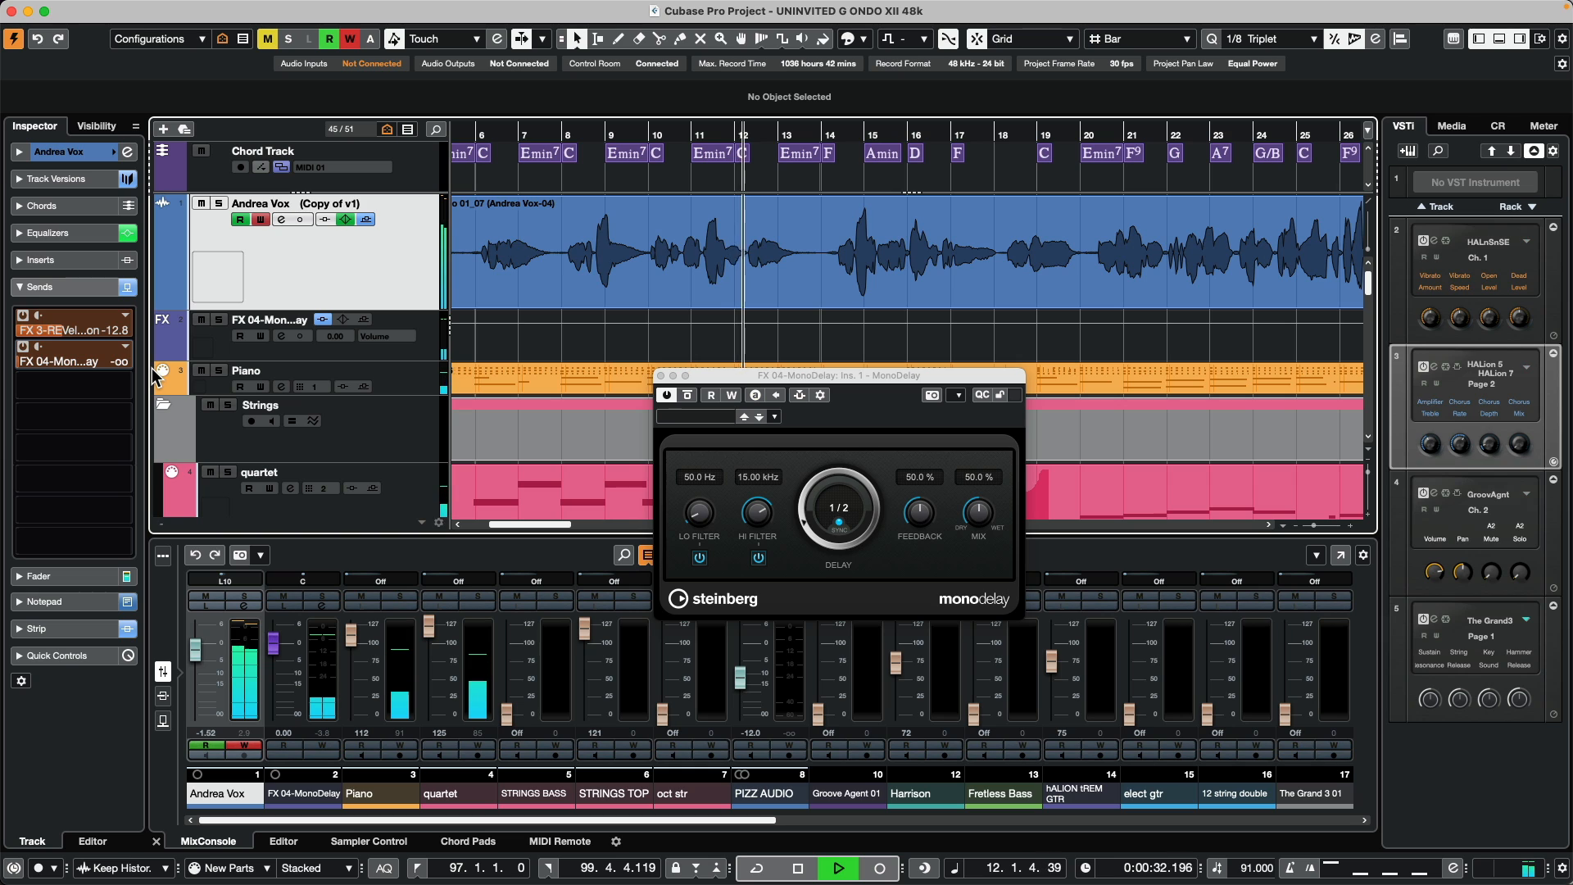
{"action": "key", "text": "space"}
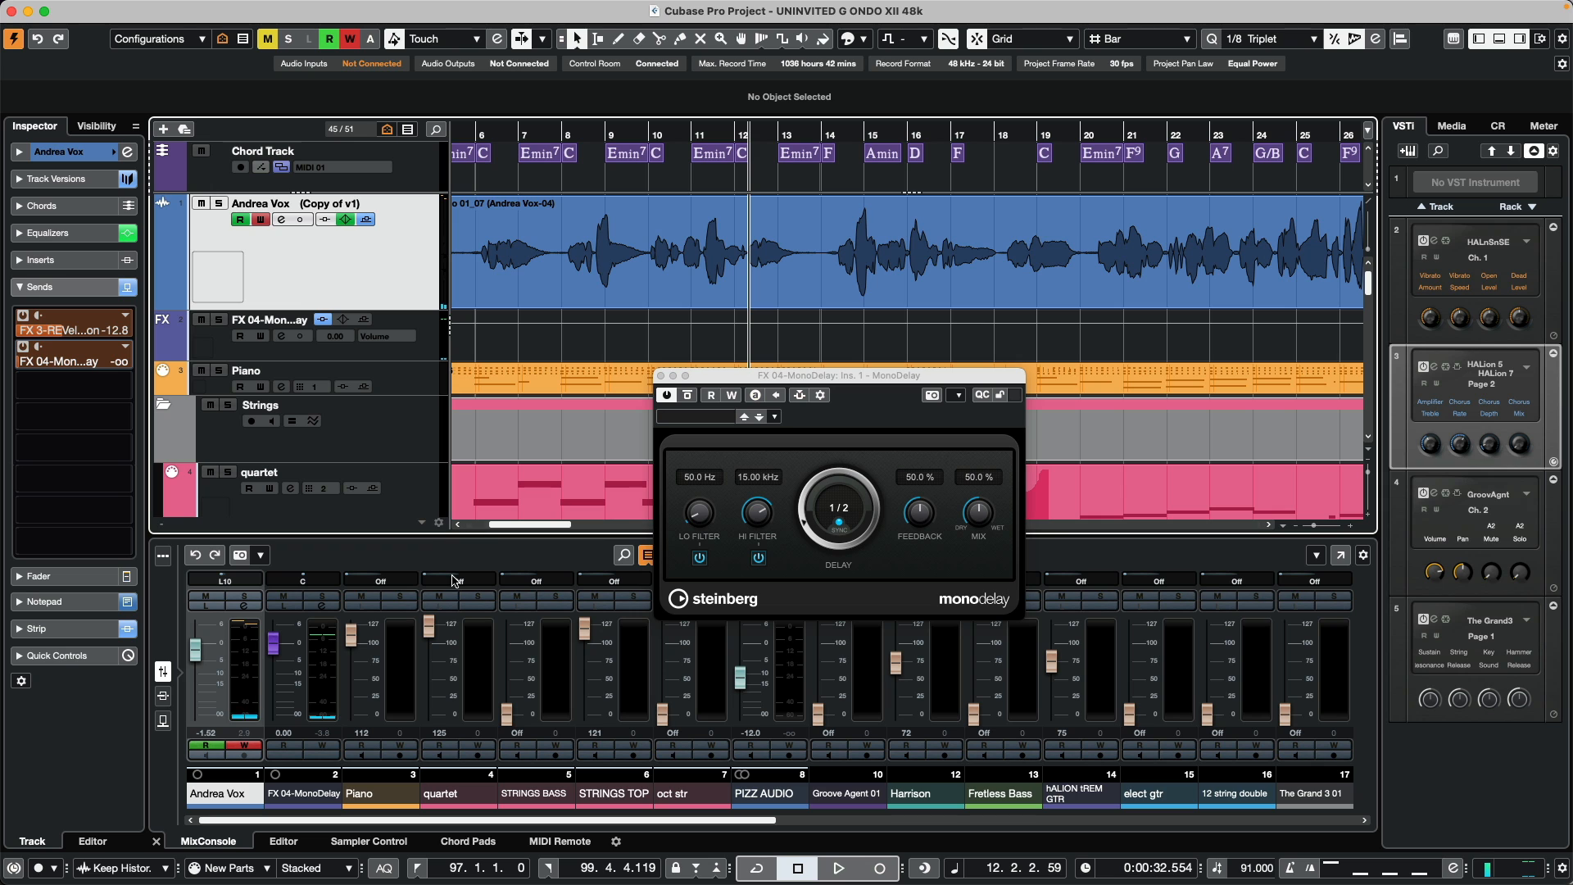
- Close the MonoDelay window and audition the vocal phrase around bar 12
{"action": "left_click", "coordinate": [662, 375]}
{"action": "left_click_drag", "start_coordinate": [750, 139], "coordinate": [676, 172]}
{"action": "key", "text": "space"}
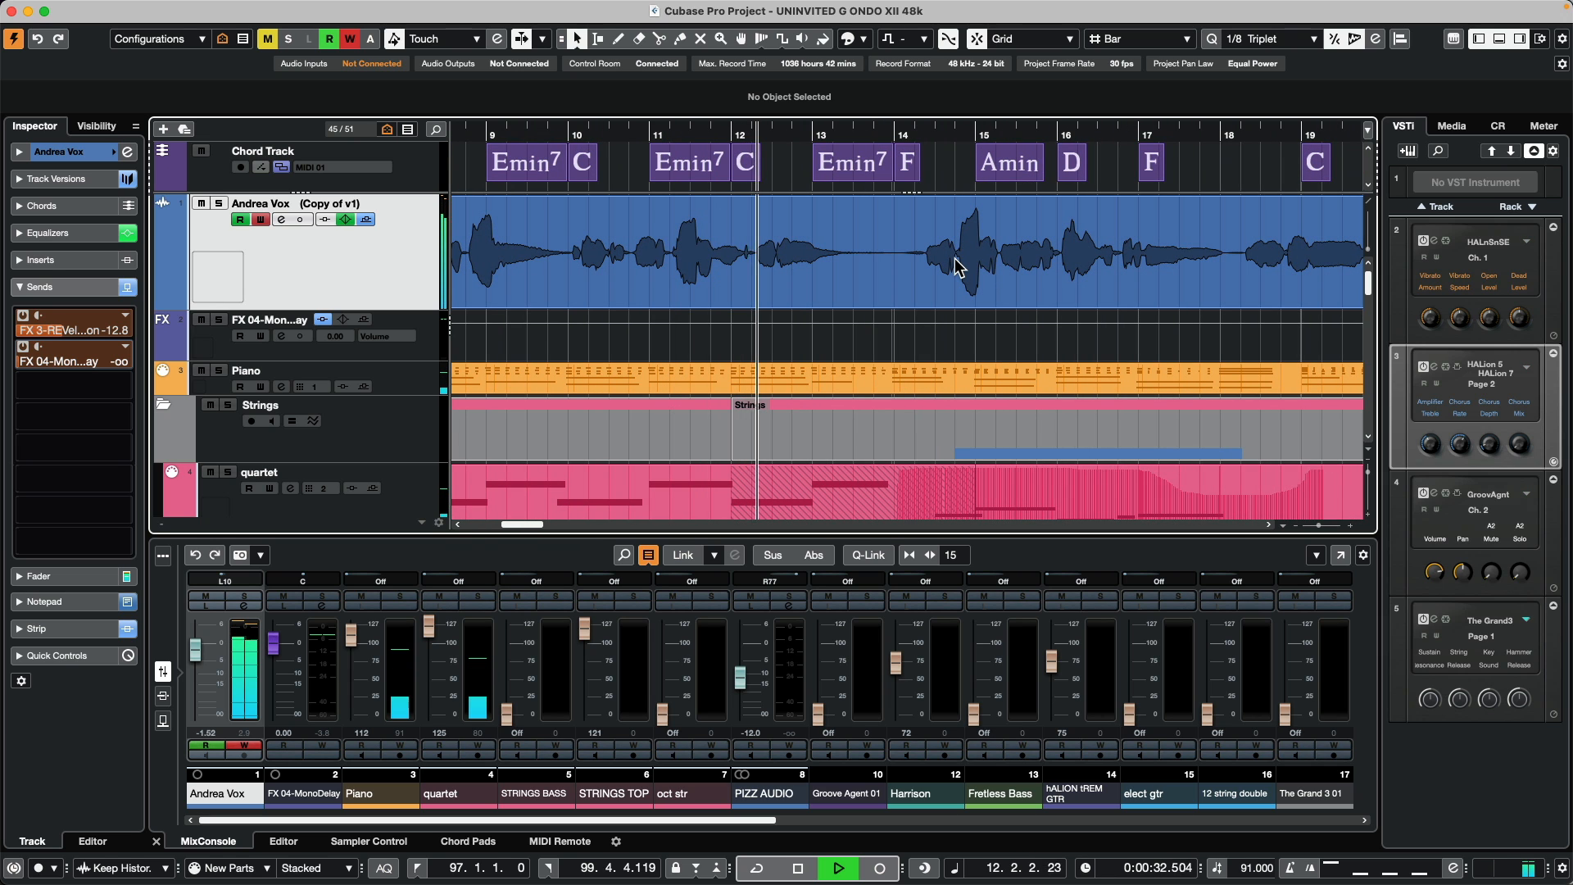
{"action": "key", "text": "space"}
- Turn off snapping and range-select the vocal's held phrase ending from about 12.3.2.47 to 14.2.2.78
{"action": "left_click_drag", "start_coordinate": [799, 139], "coordinate": [800, 178]}
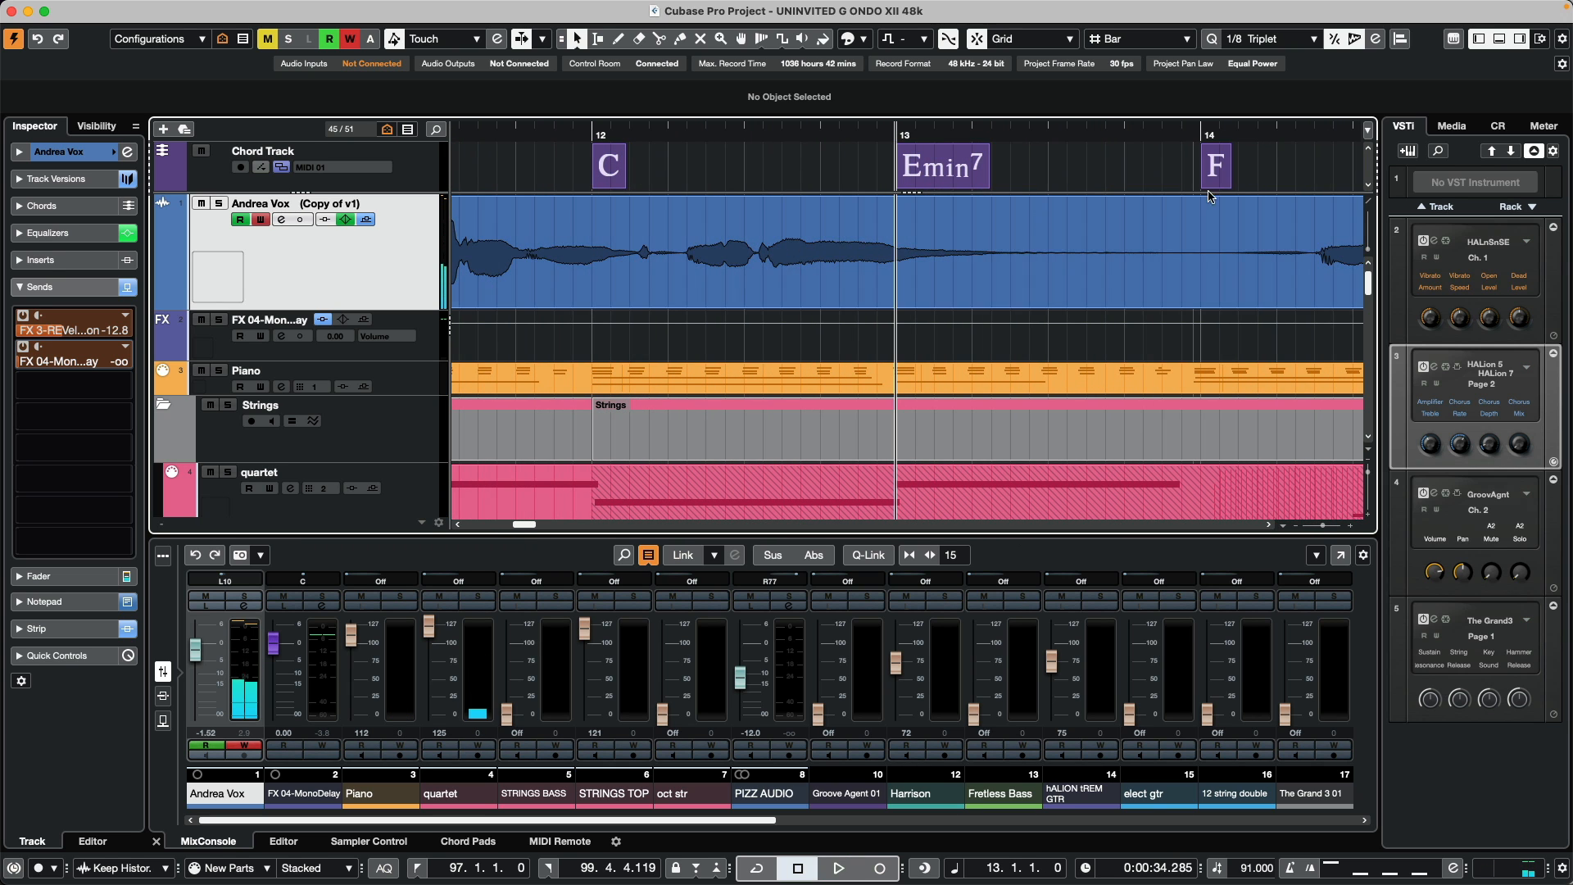
{"action": "right_click", "coordinate": [766, 250]}
{"action": "left_click", "coordinate": [749, 250]}
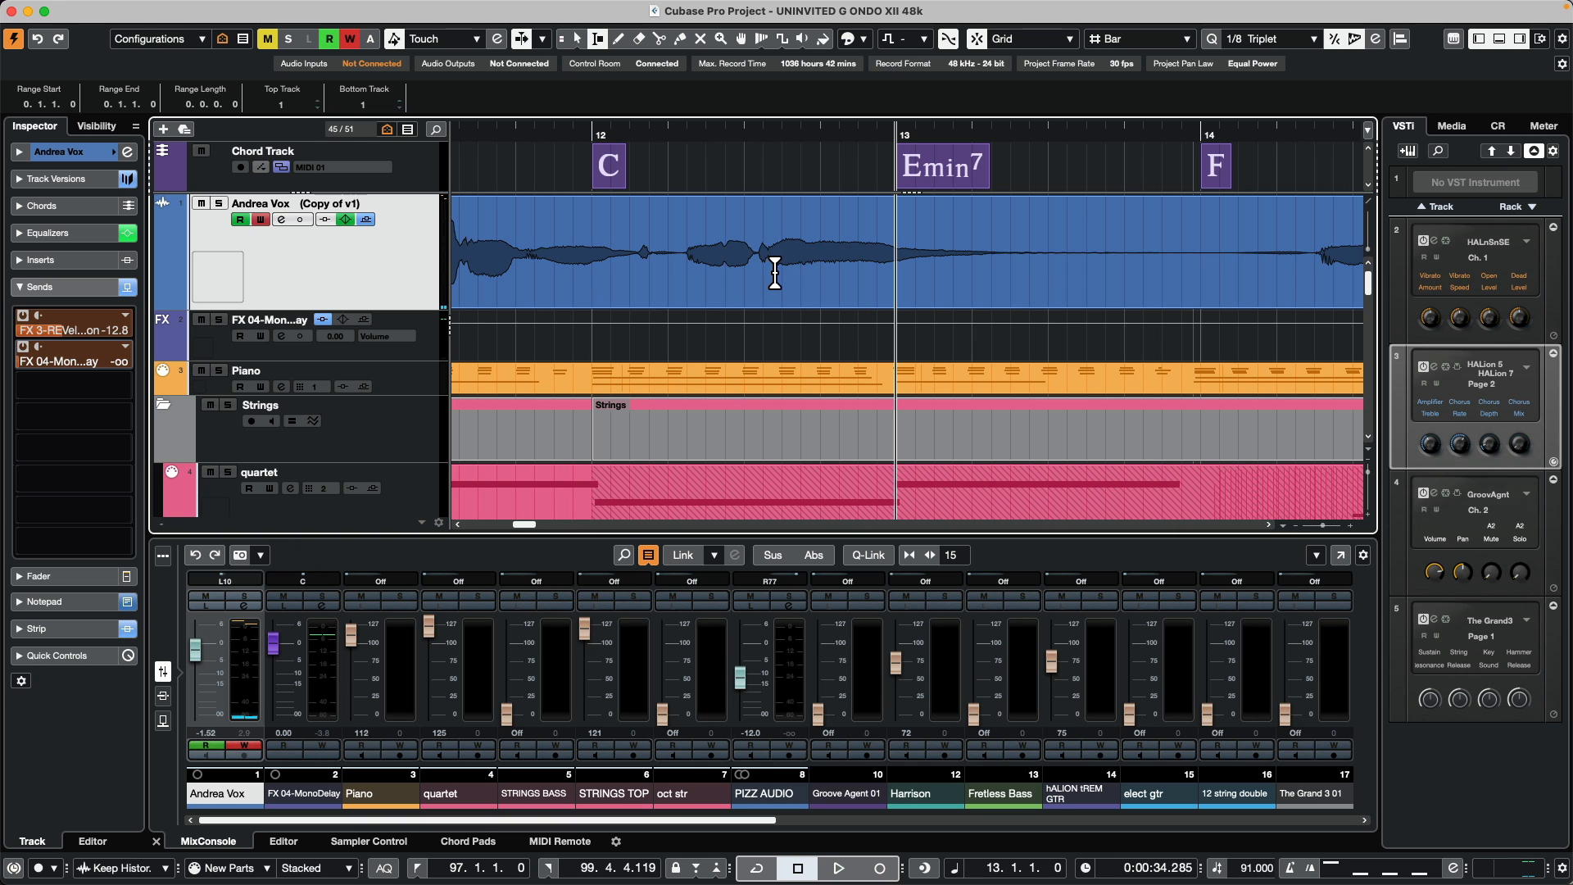
{"action": "left_click_drag", "start_coordinate": [1008, 281], "coordinate": [1222, 269]}
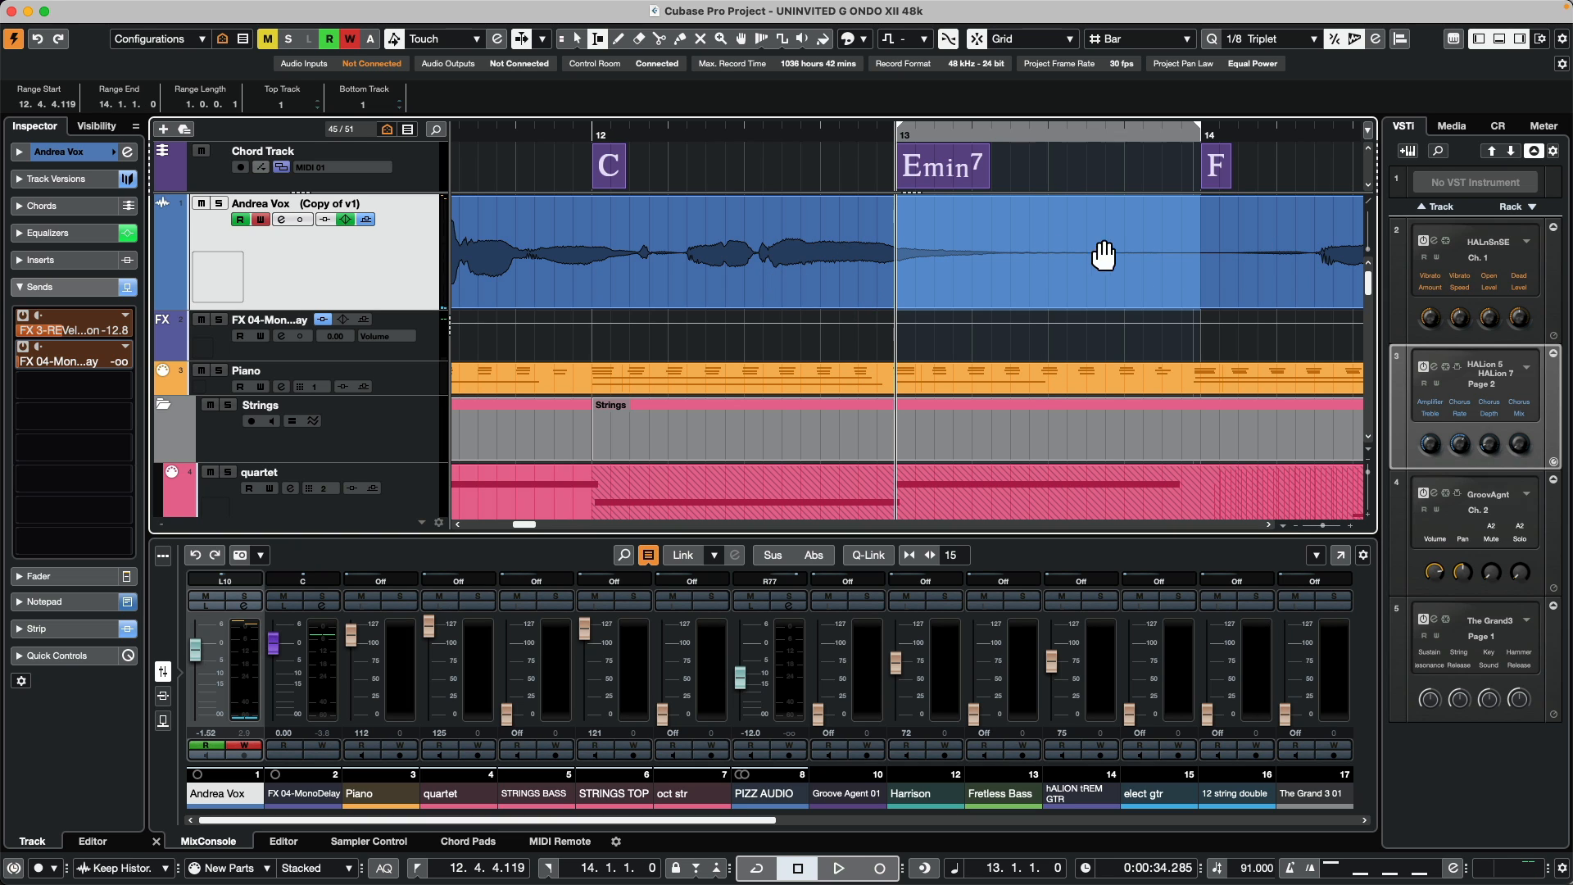
{"action": "left_click", "coordinate": [980, 39]}
{"action": "left_click_drag", "start_coordinate": [774, 284], "coordinate": [1311, 285]}
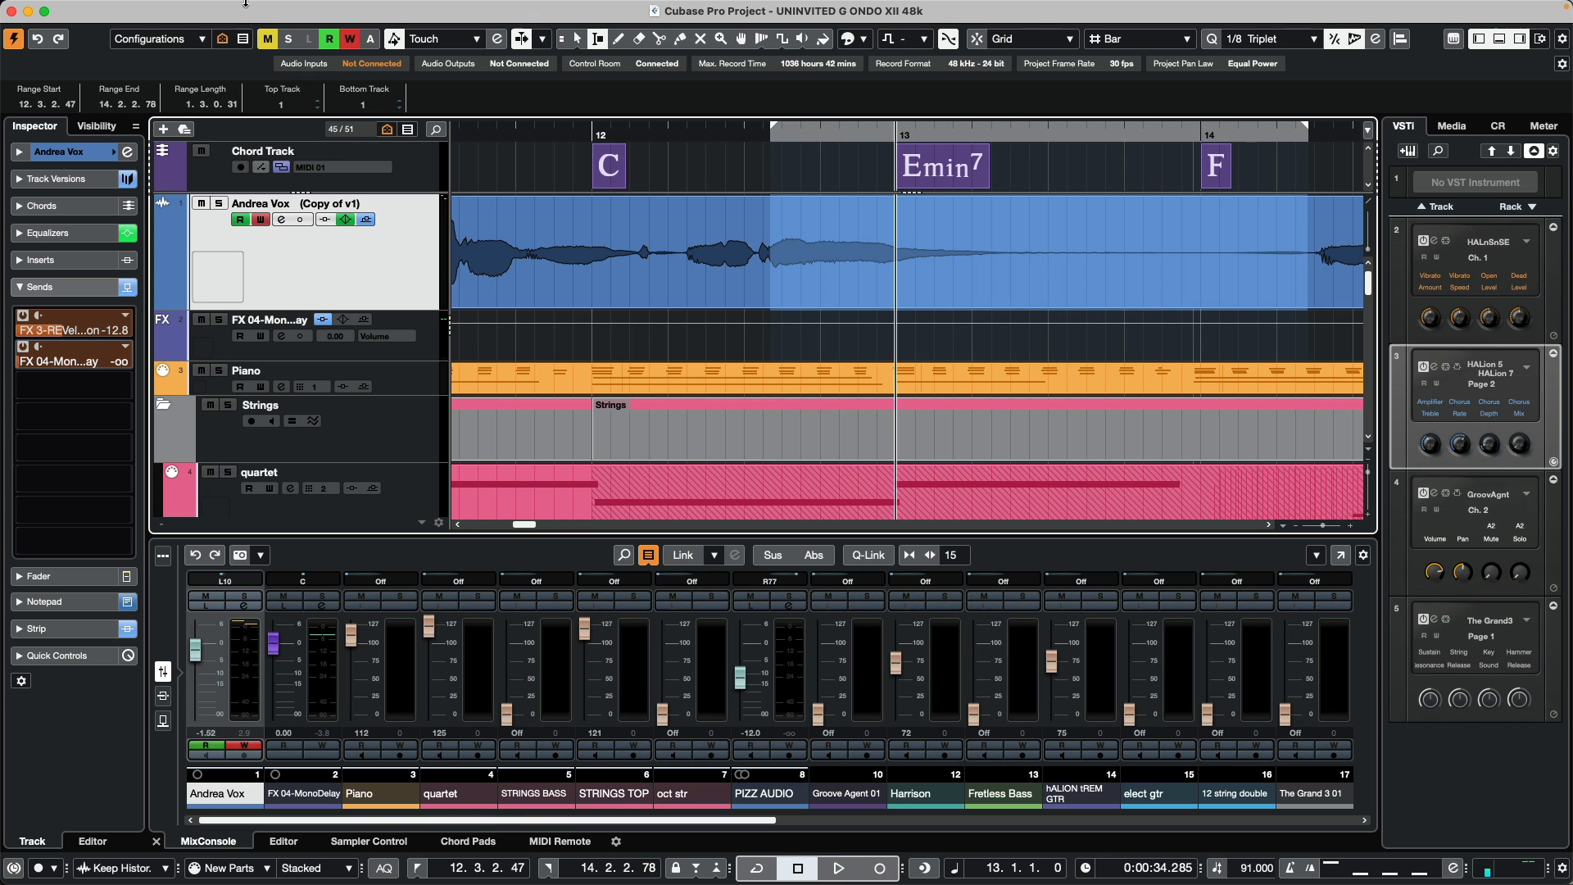
- Open Direct Offline Processing for the selected vocal range and position its window below the waveform
{"action": "mouse_move", "coordinate": [244, 4]}
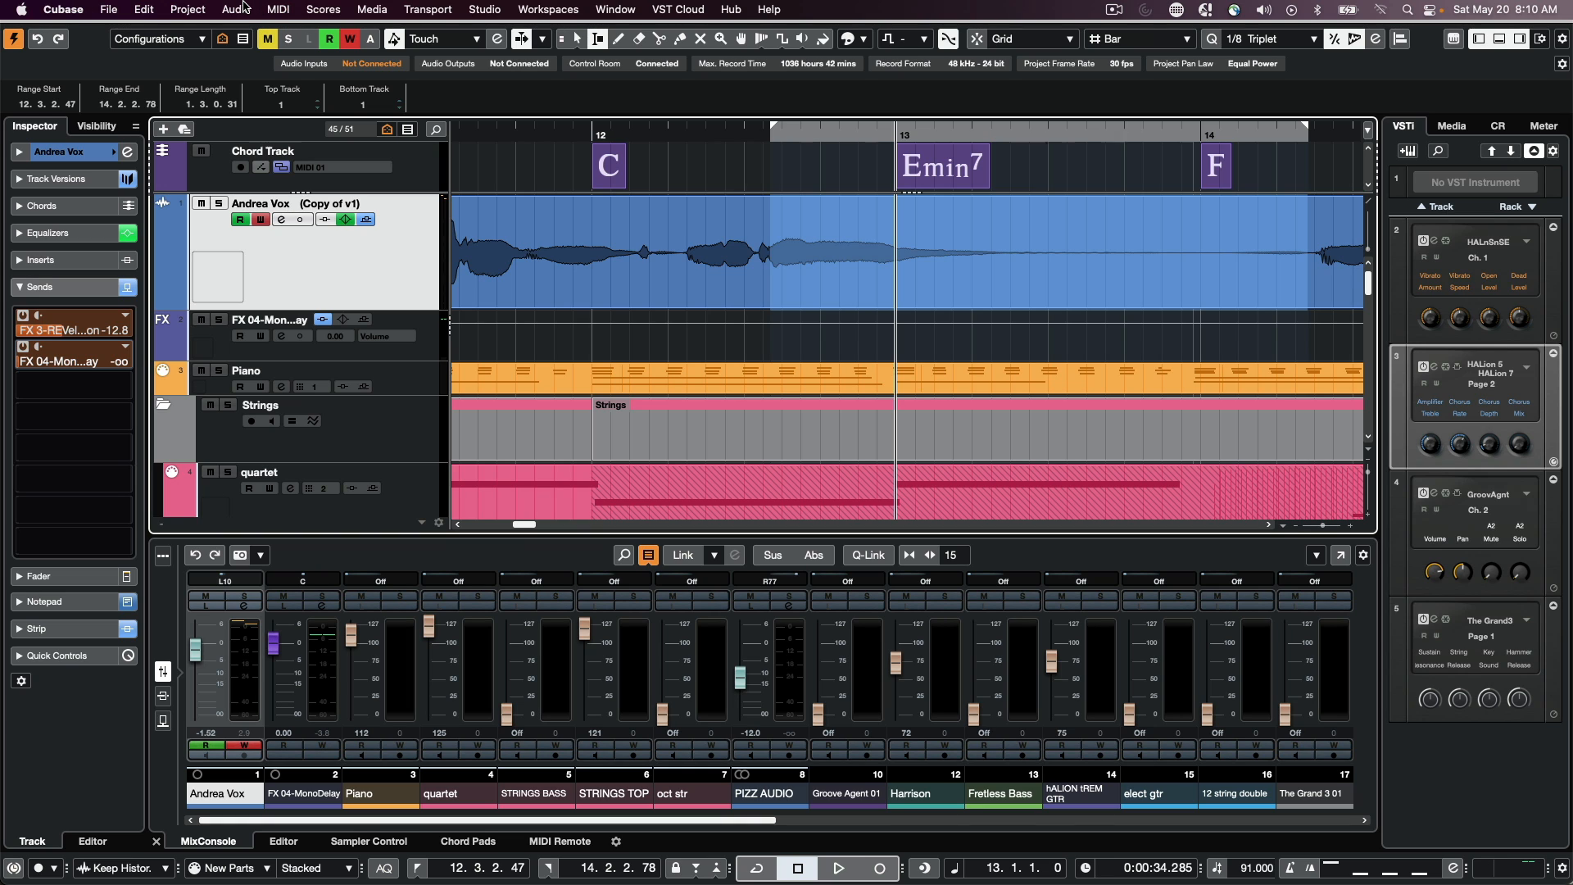
{"action": "left_click", "coordinate": [237, 9]}
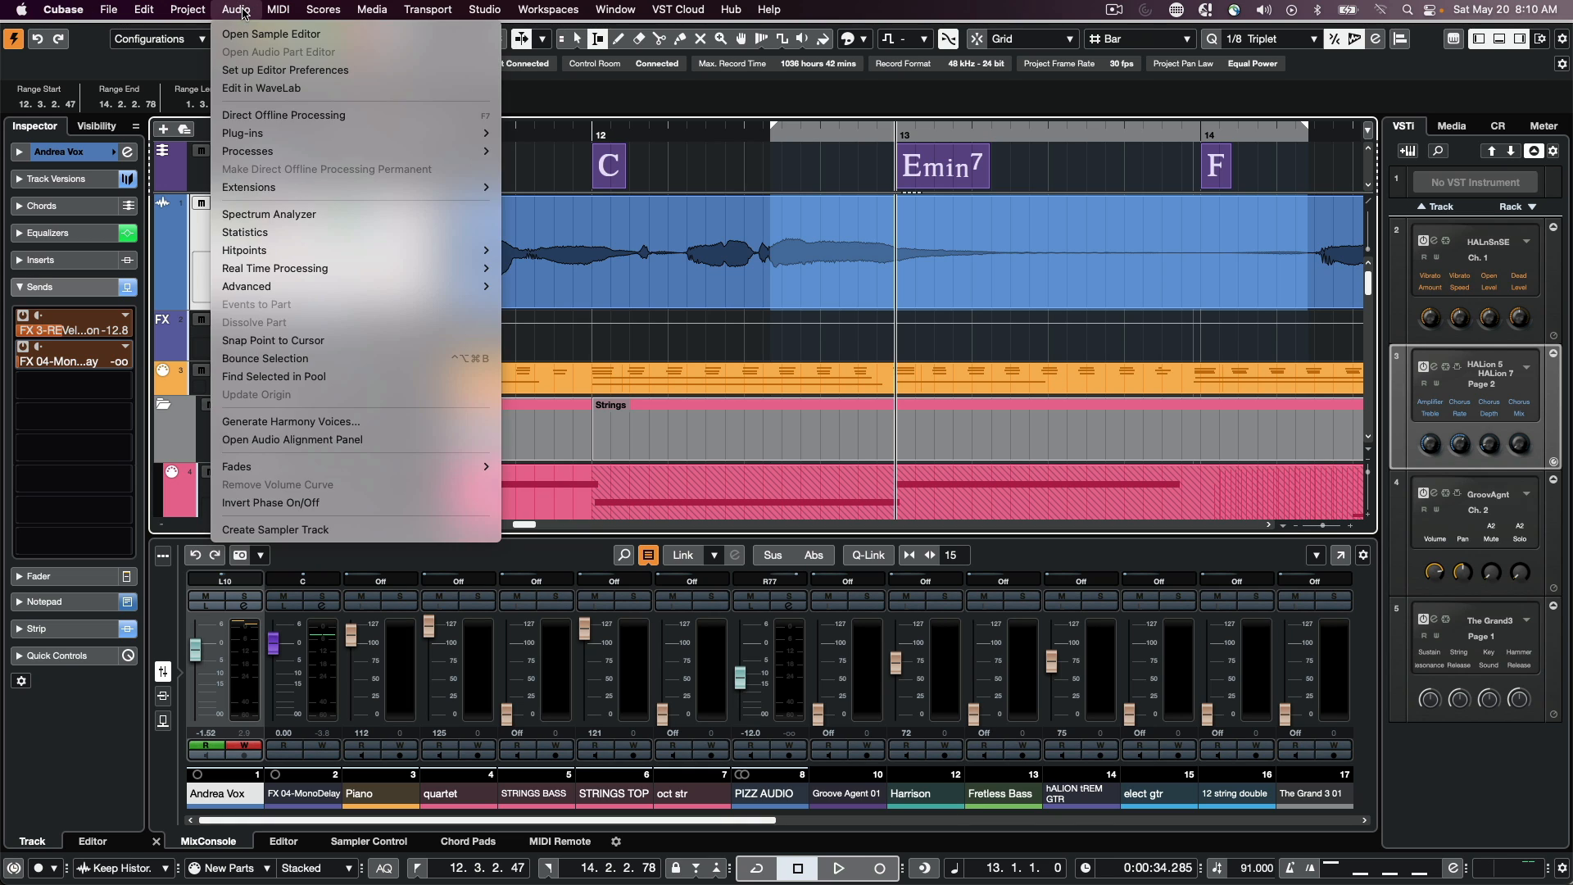
{"action": "mouse_move", "coordinate": [273, 137]}
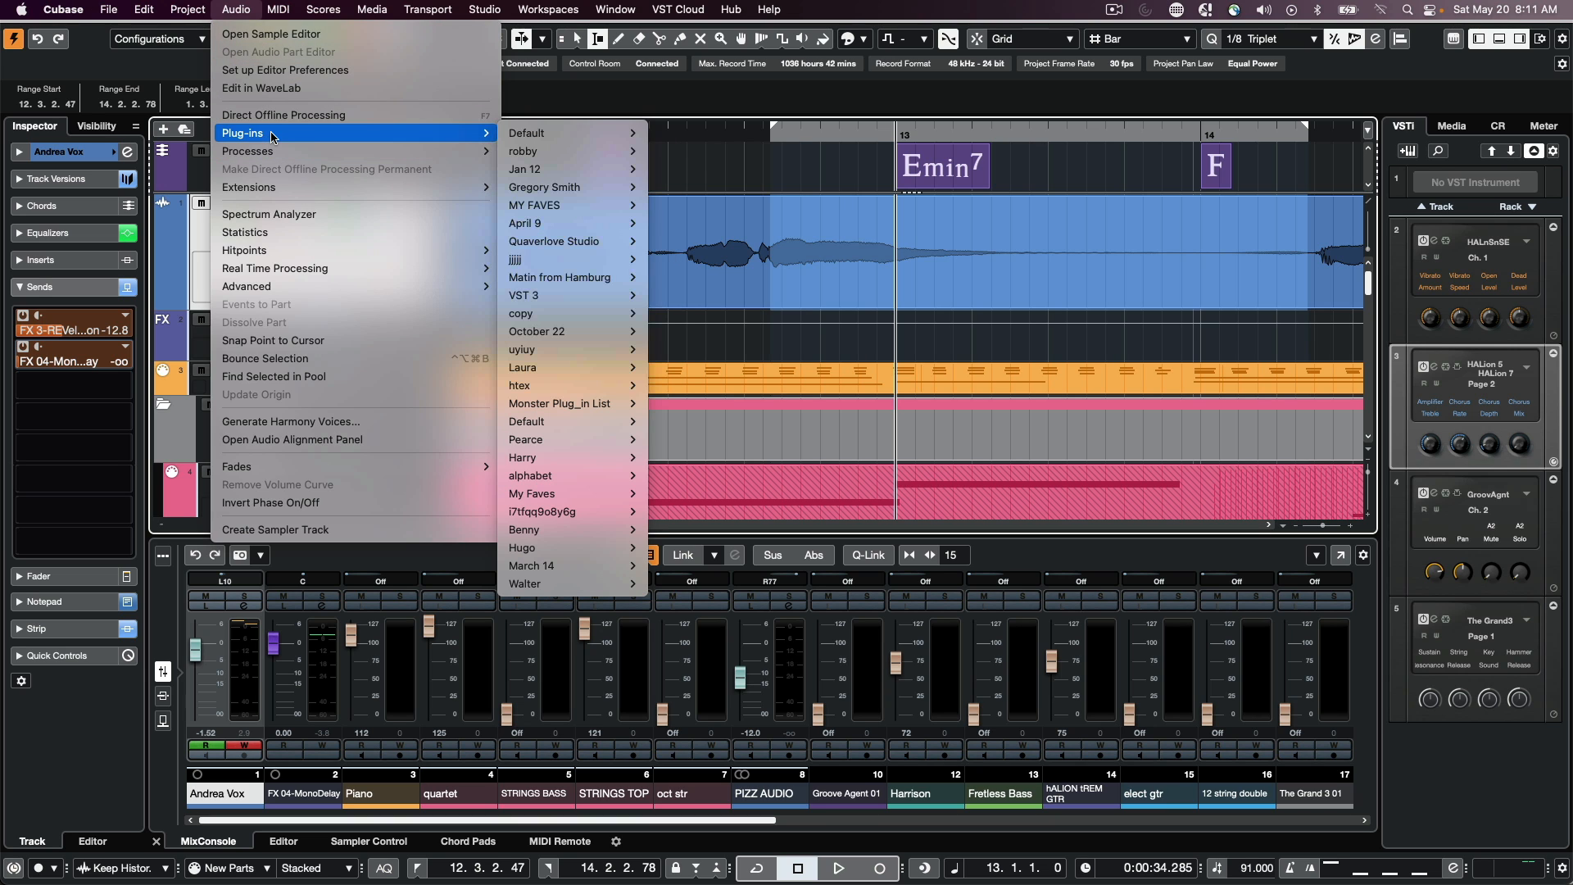
{"action": "mouse_move", "coordinate": [555, 133]}
{"action": "mouse_move", "coordinate": [733, 167]}
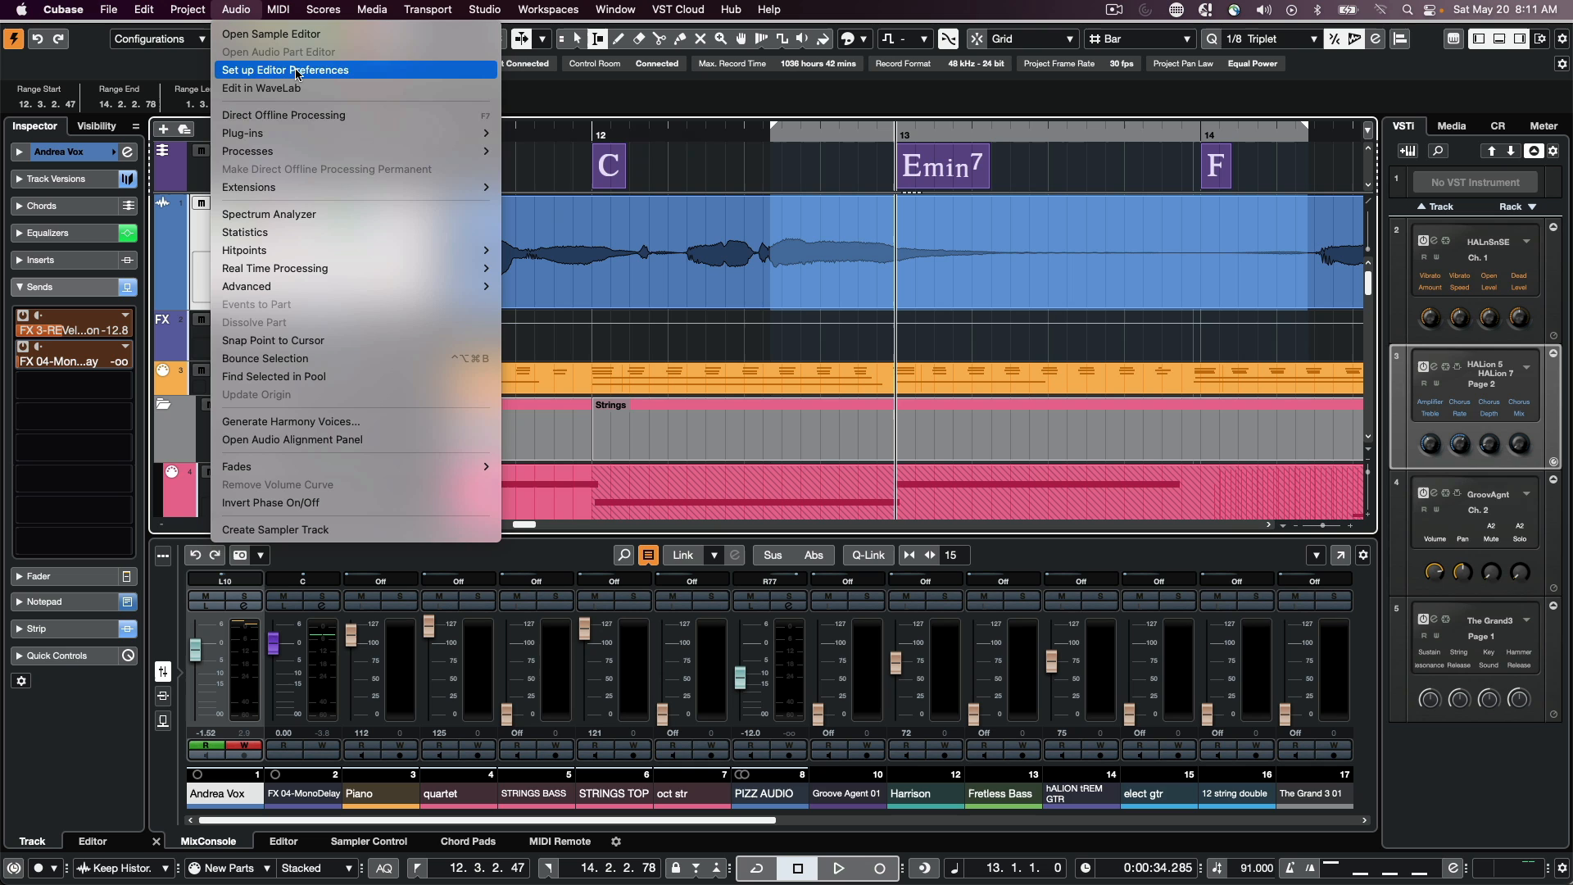
{"action": "left_click", "coordinate": [324, 116]}
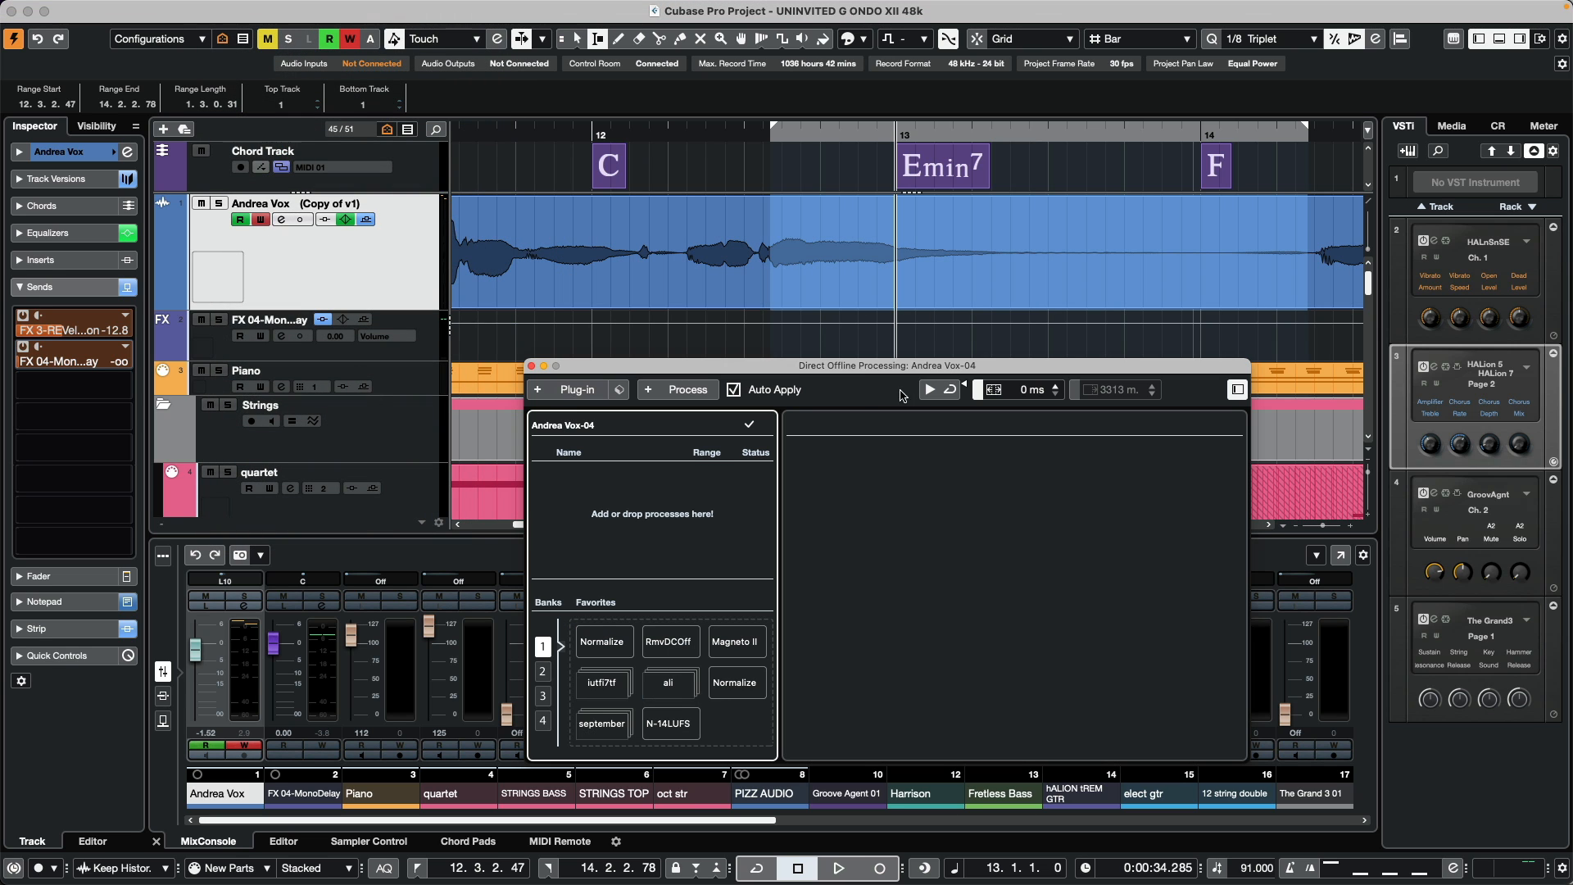
{"action": "left_click_drag", "start_coordinate": [770, 366], "coordinate": [572, 348]}
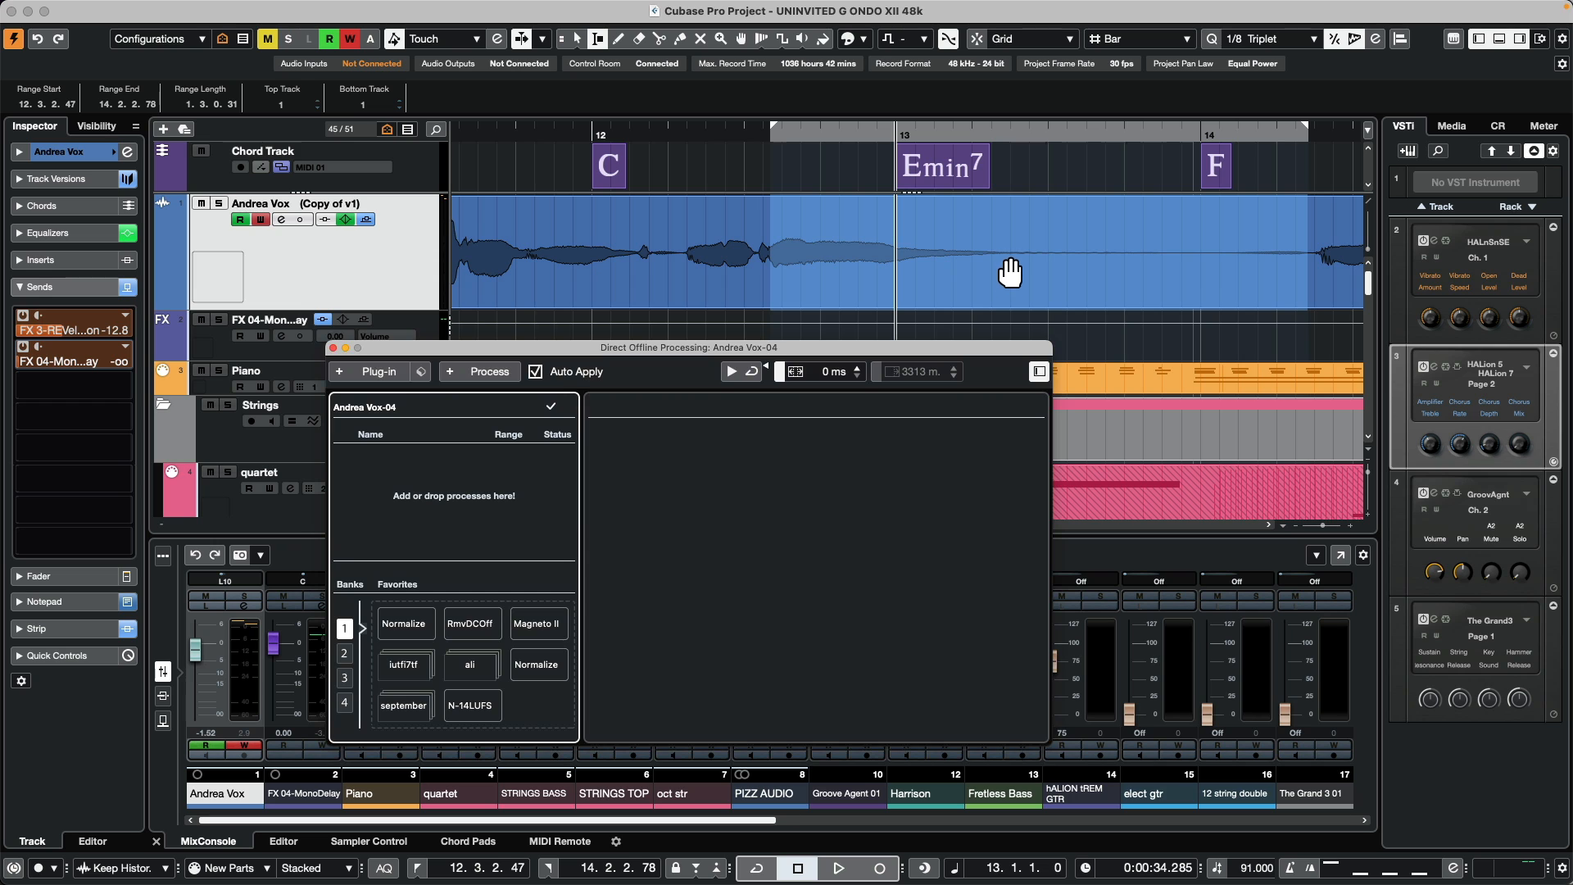
- Add the MonoDelay plug-in to the selected vocal range with a delay time of 1/4
{"action": "left_click", "coordinate": [379, 371]}
{"action": "left_click", "coordinate": [406, 462]}
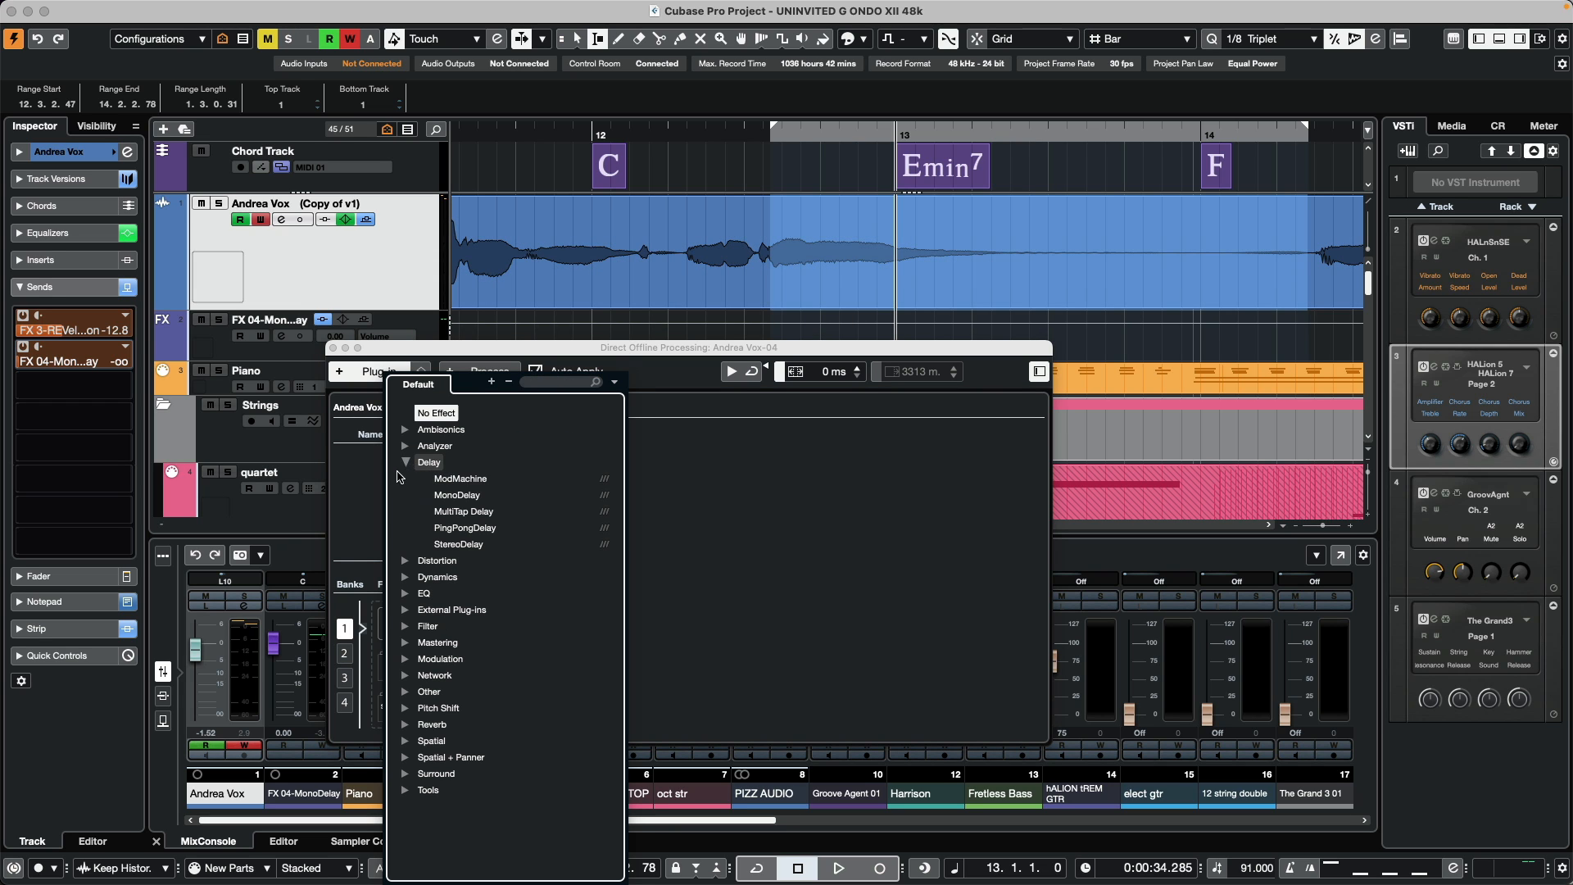
{"action": "left_click", "coordinate": [458, 495]}
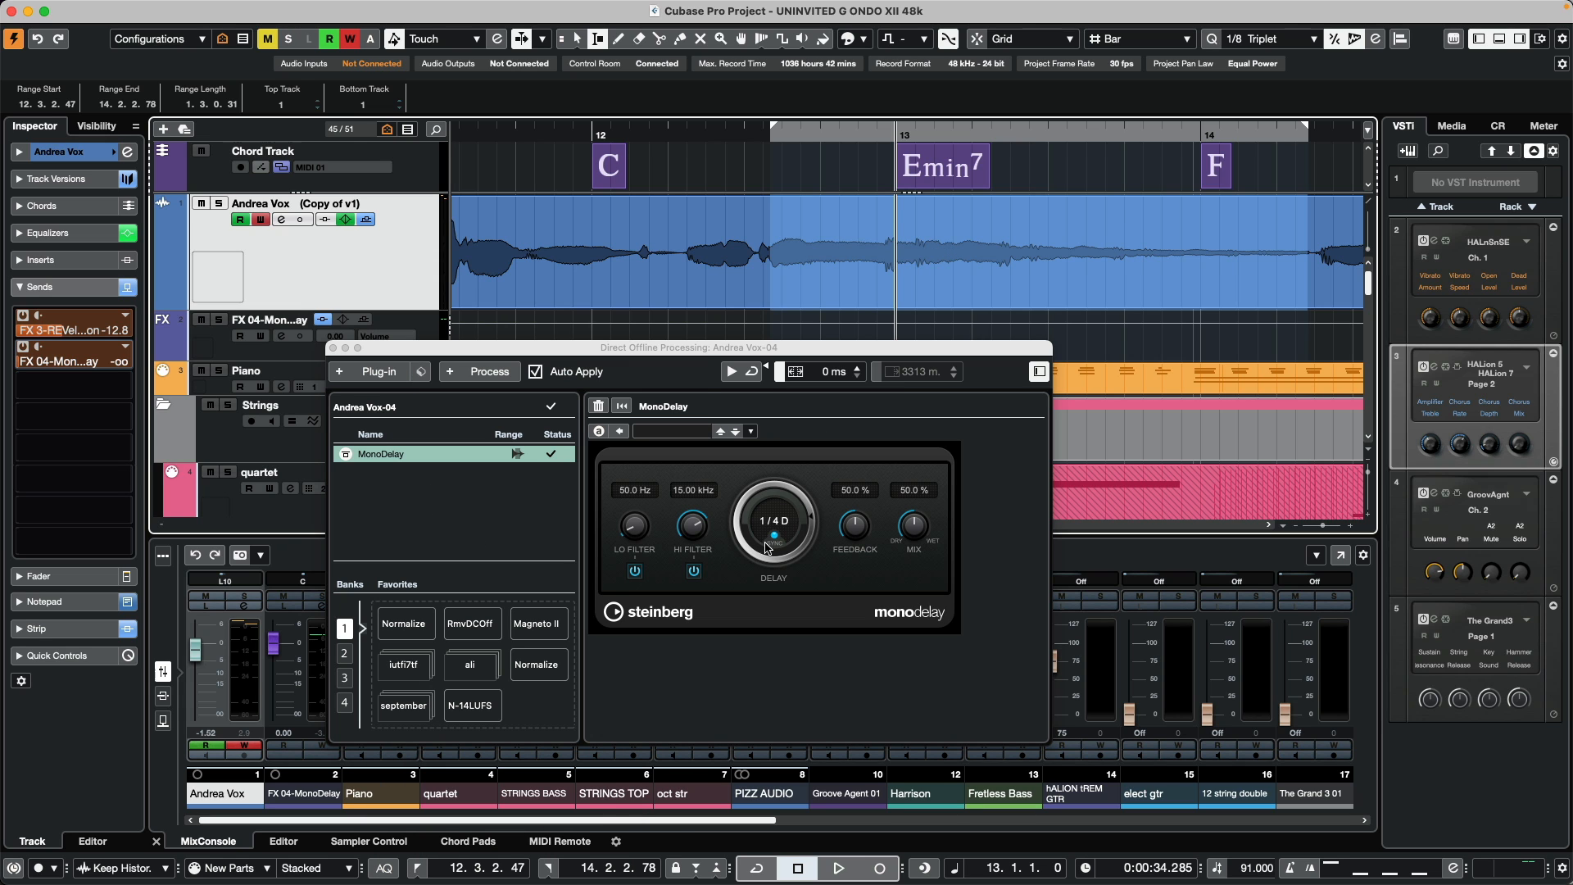
{"action": "left_click", "coordinate": [809, 516]}
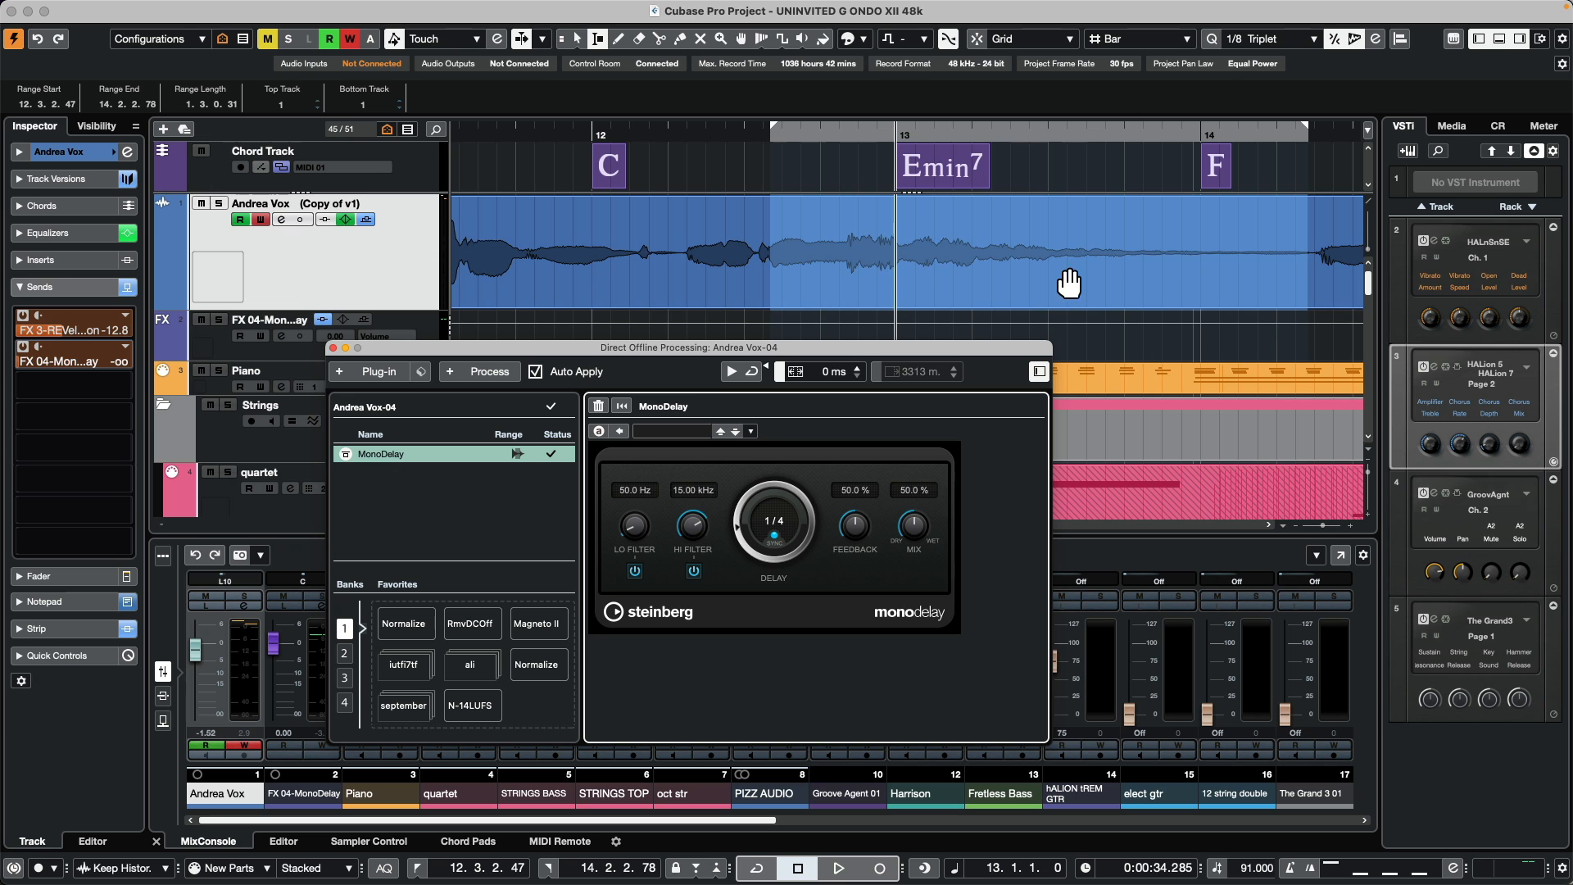
- Play the vocal from about bar 12 to hear the offline delay on the selected range
{"action": "left_click", "coordinate": [1142, 276]}
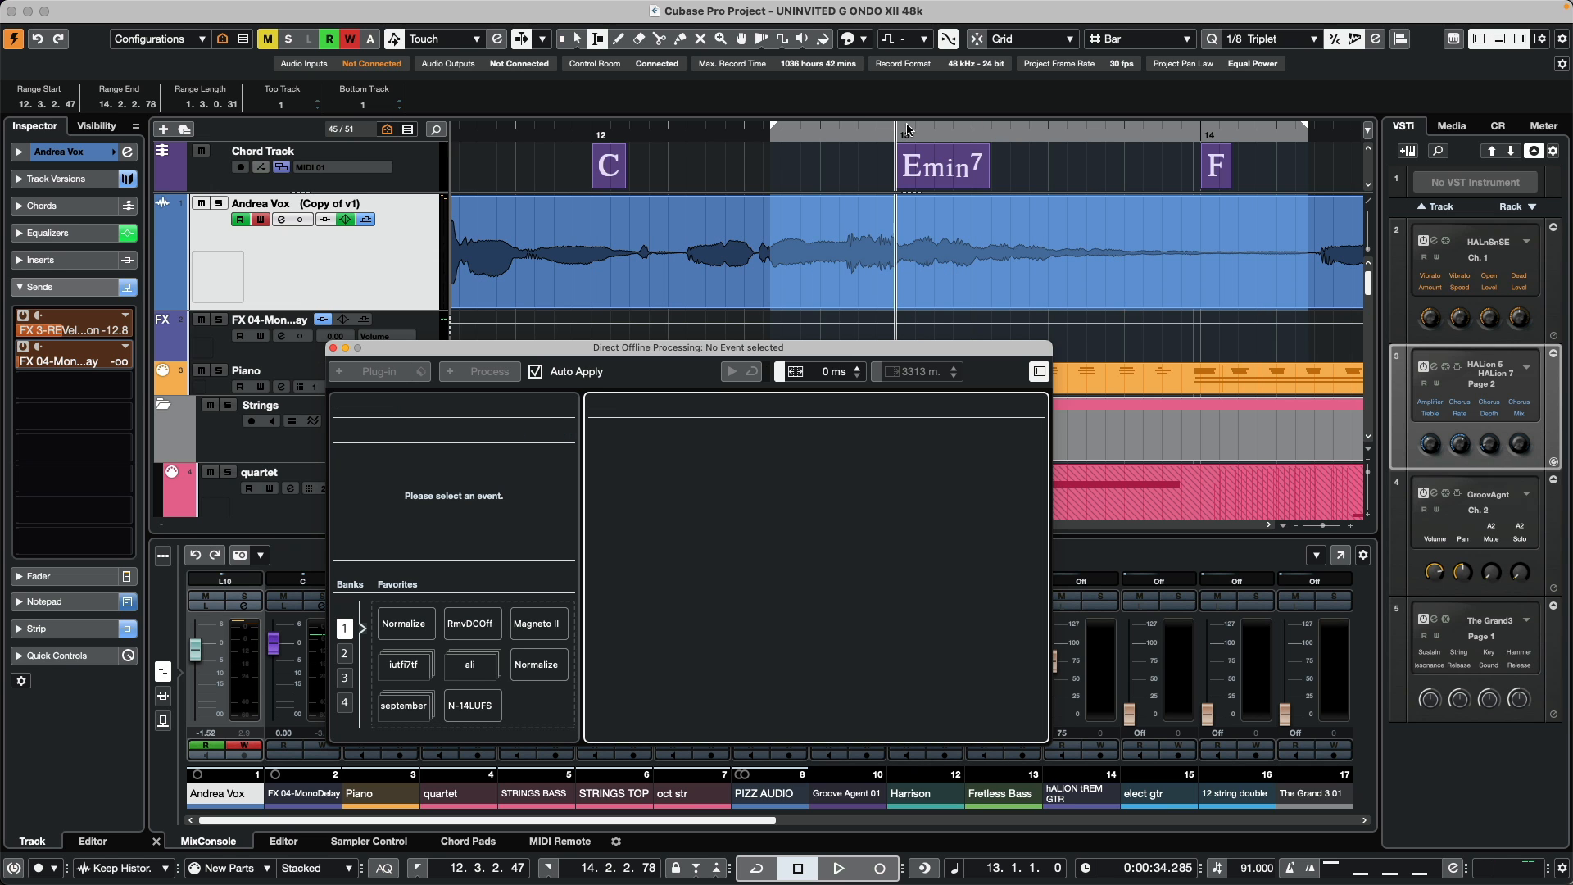
{"action": "left_click_drag", "start_coordinate": [749, 135], "coordinate": [683, 123]}
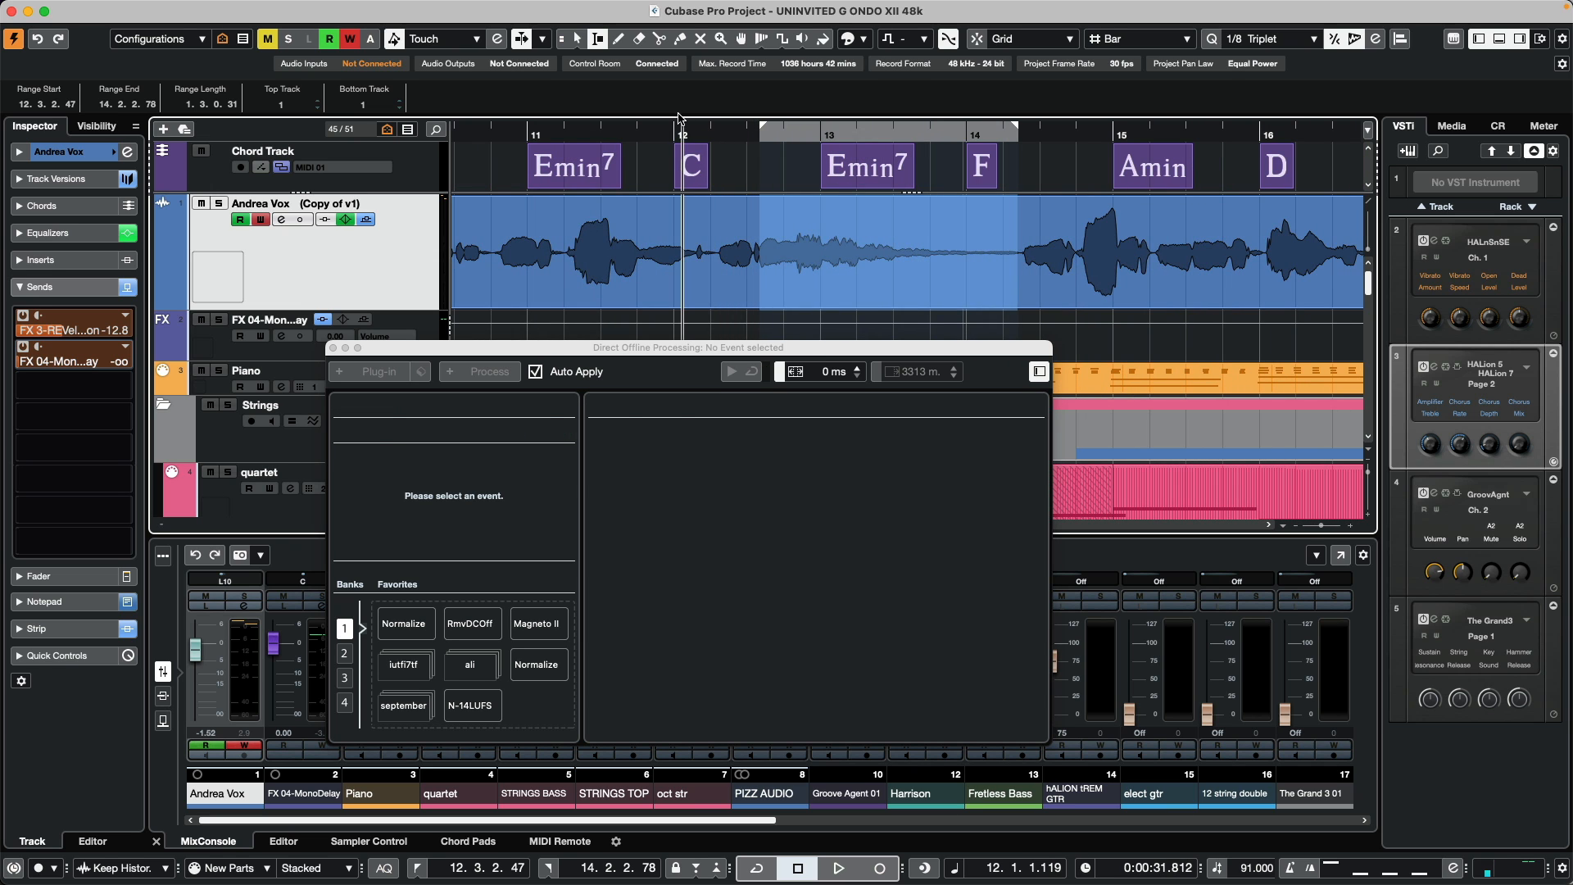
{"action": "key", "text": "space"}
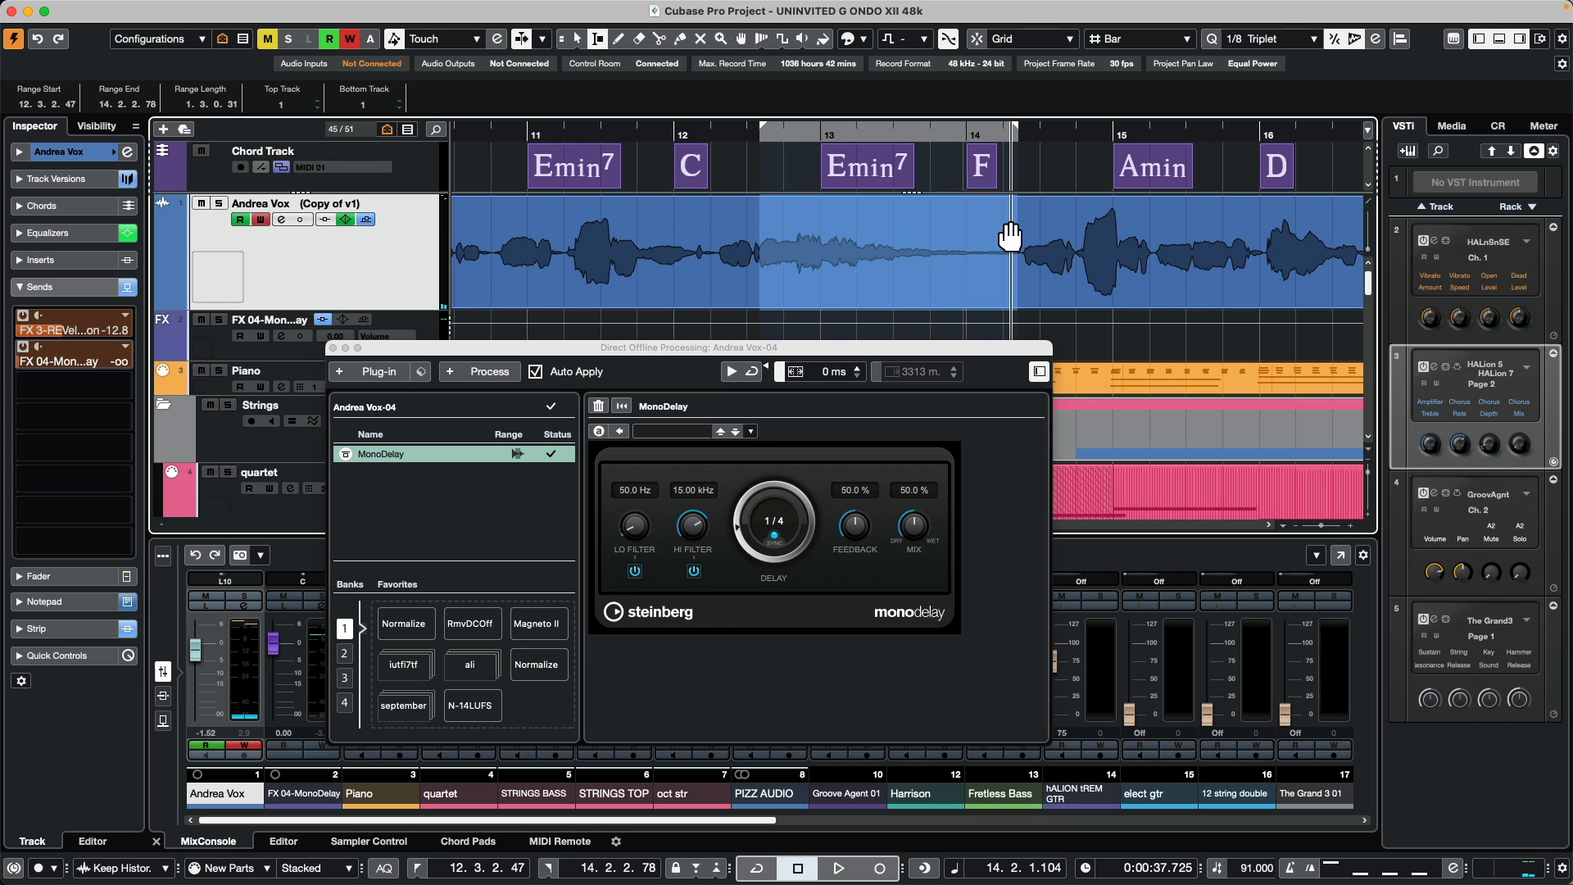
- Add the Flanger modulation plug-in after MonoDelay in the vocal range's offline process list
{"action": "left_click", "coordinate": [534, 371]}
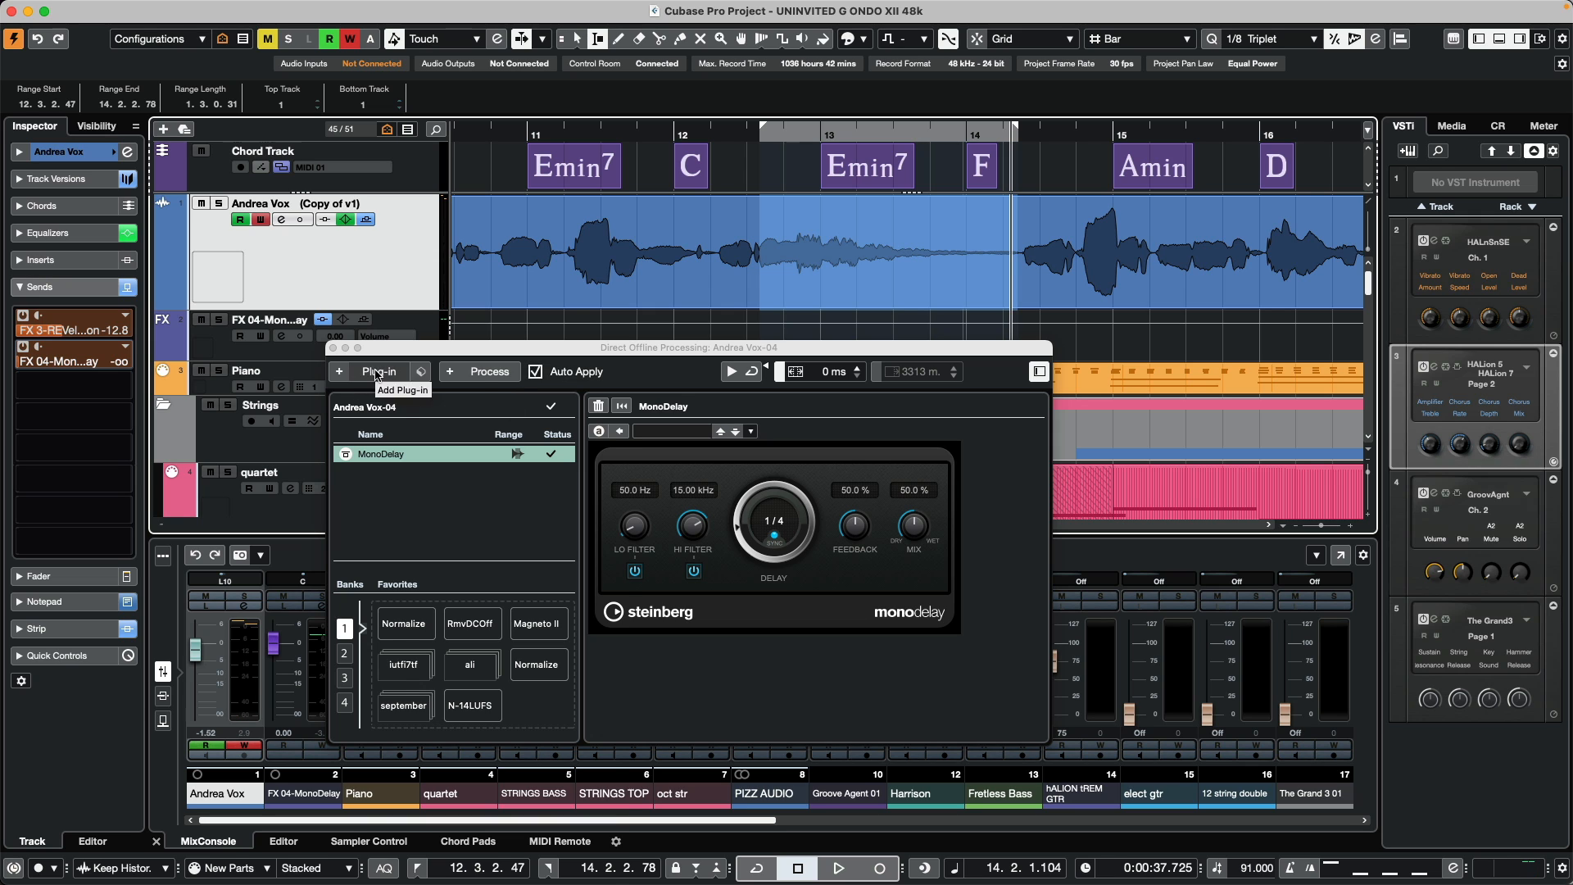
{"action": "left_click", "coordinate": [377, 373]}
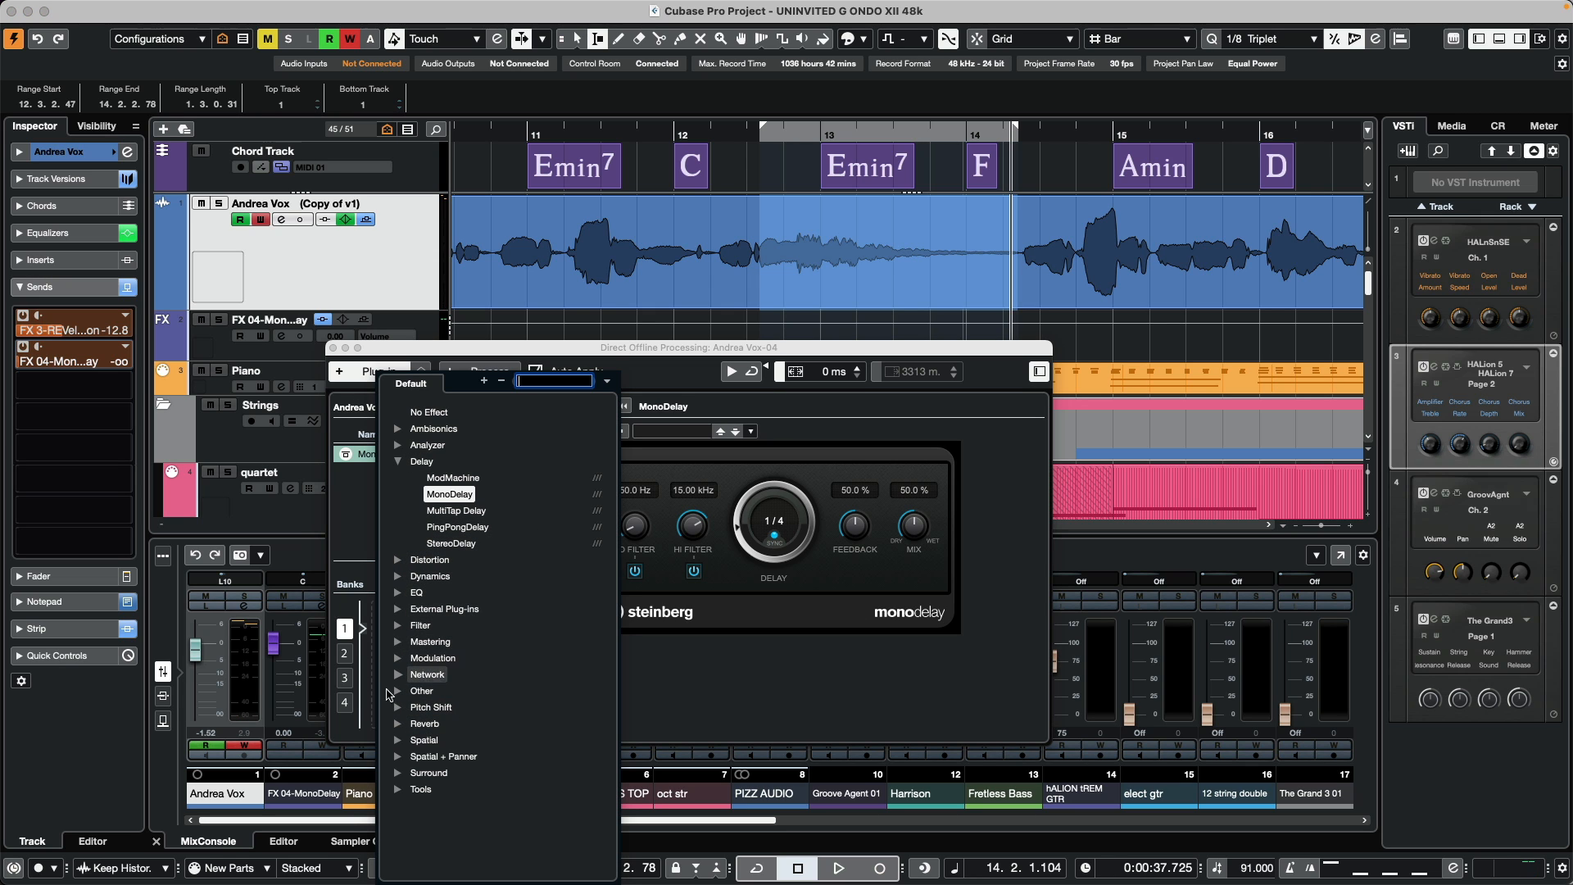
{"action": "left_click", "coordinate": [398, 661]}
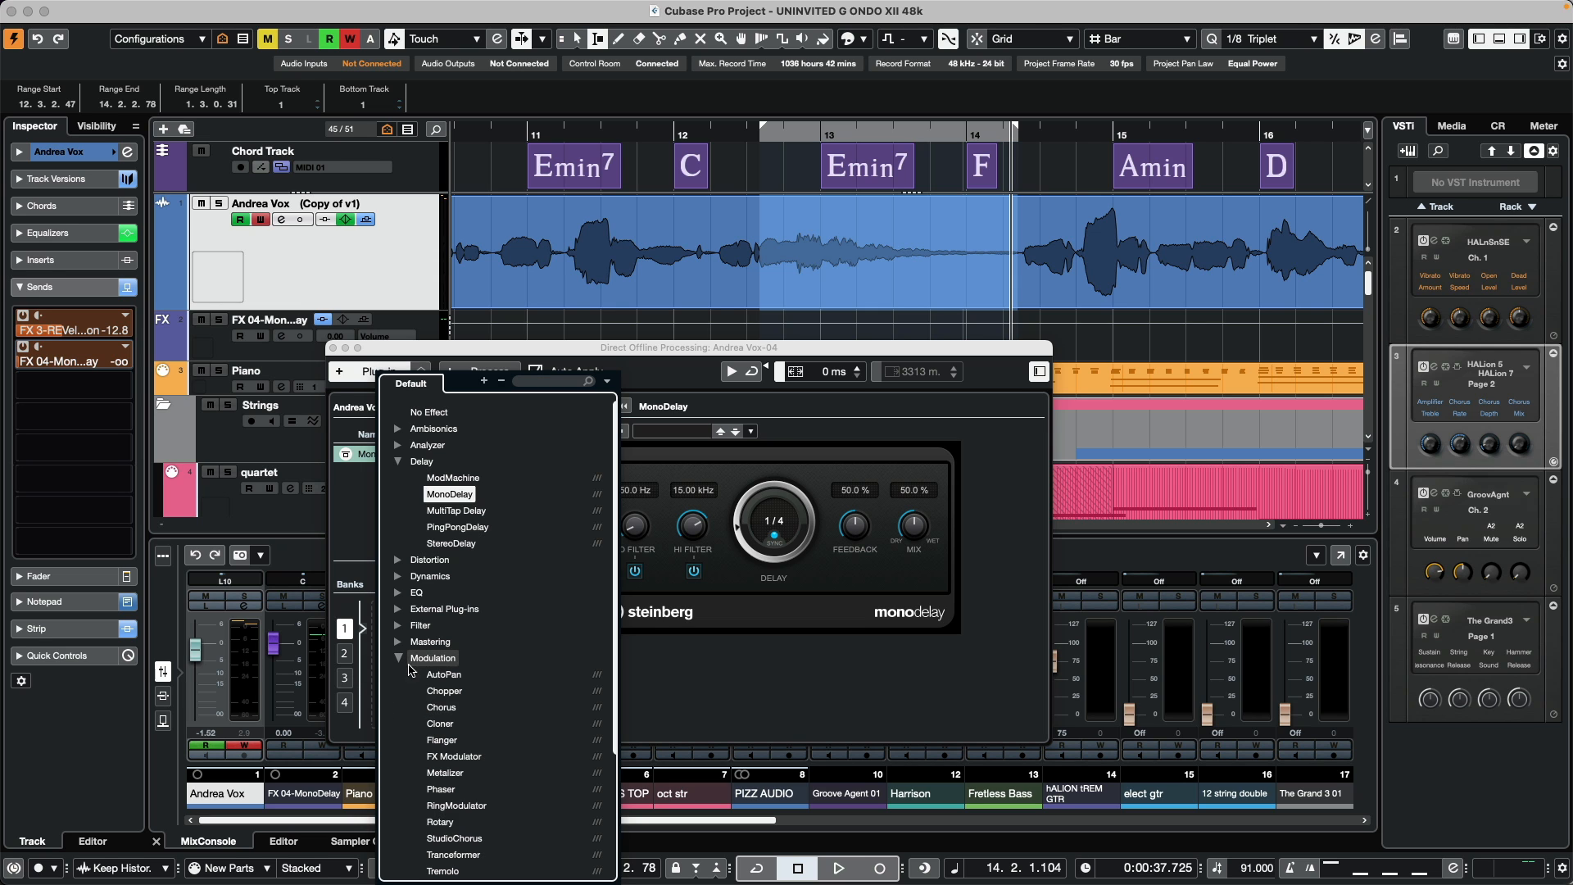
{"action": "left_click", "coordinate": [456, 742]}
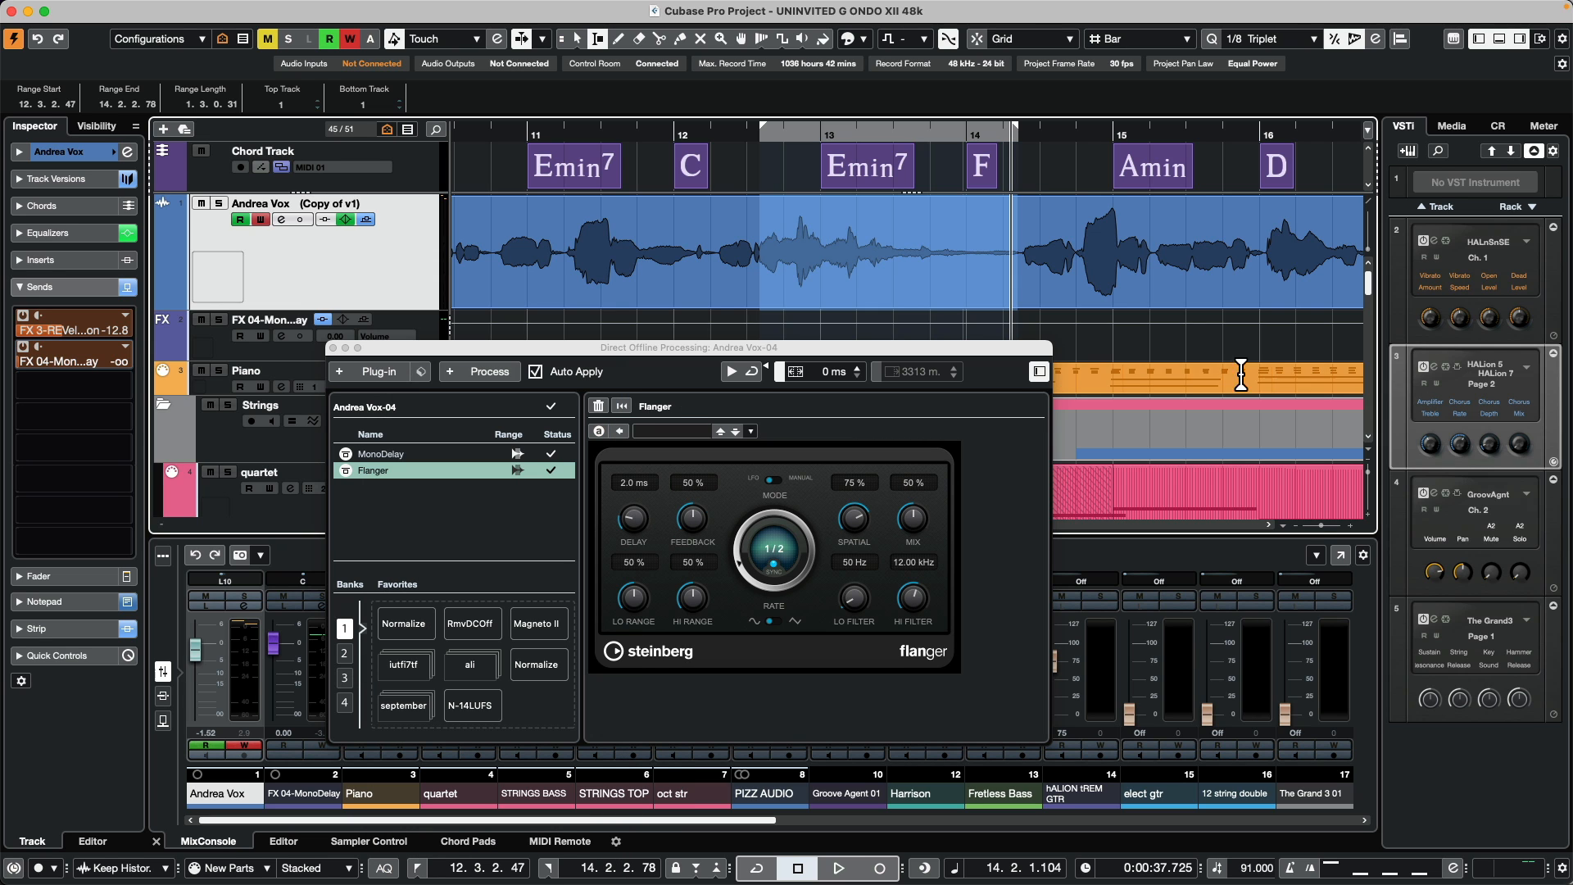
- Play the vocal from just before the processed range to hear the combined delay and flanger
{"action": "left_click_drag", "start_coordinate": [752, 138], "coordinate": [736, 141]}
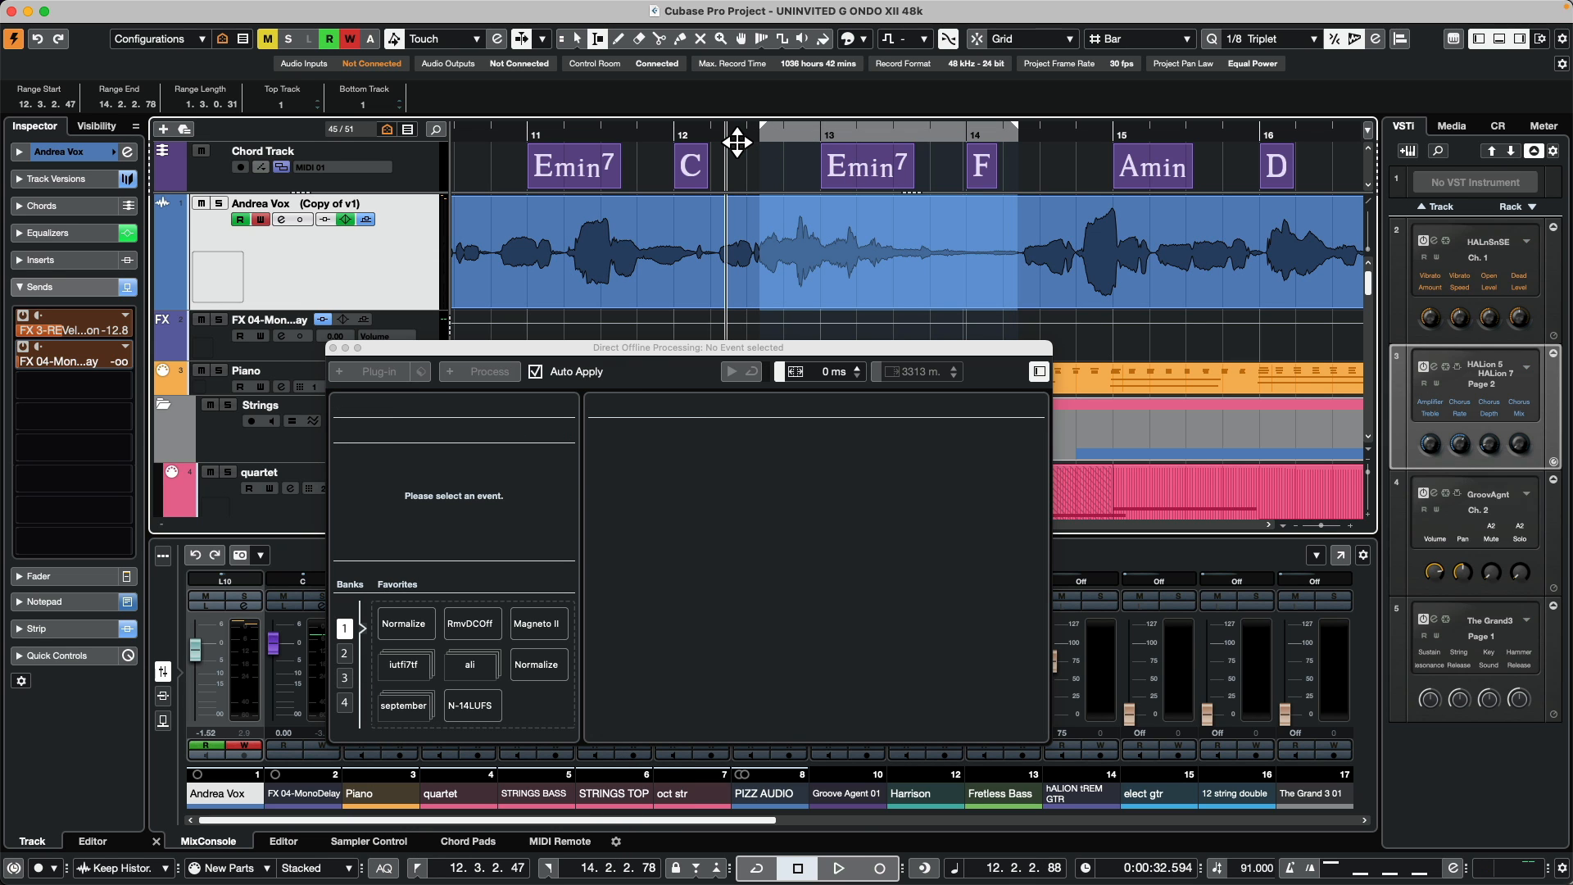
{"action": "key", "text": "space"}
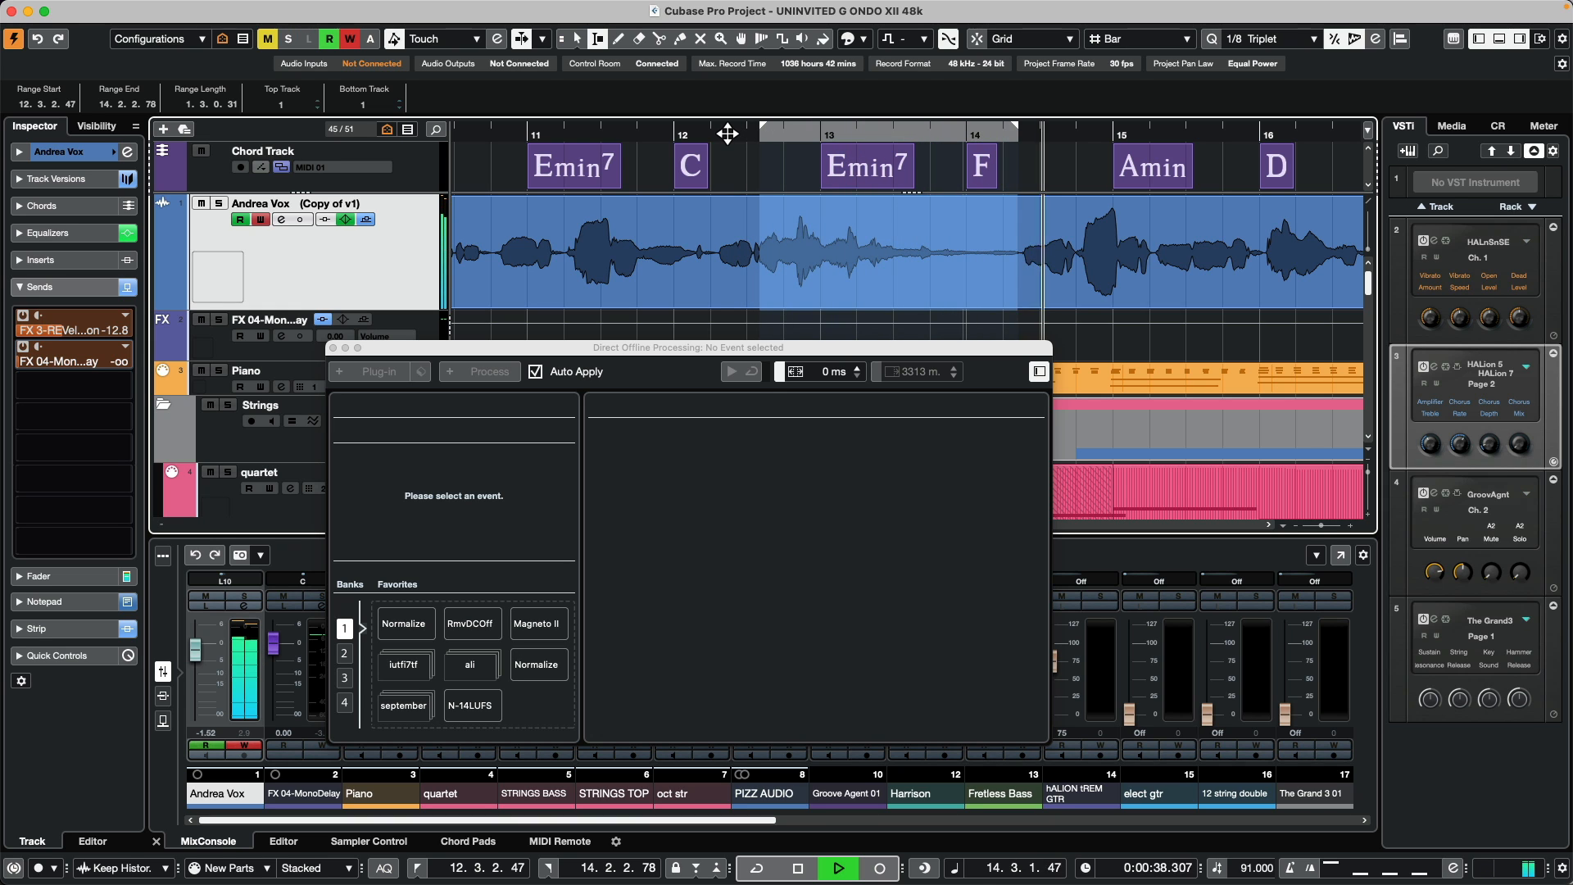
{"action": "key", "text": "space"}
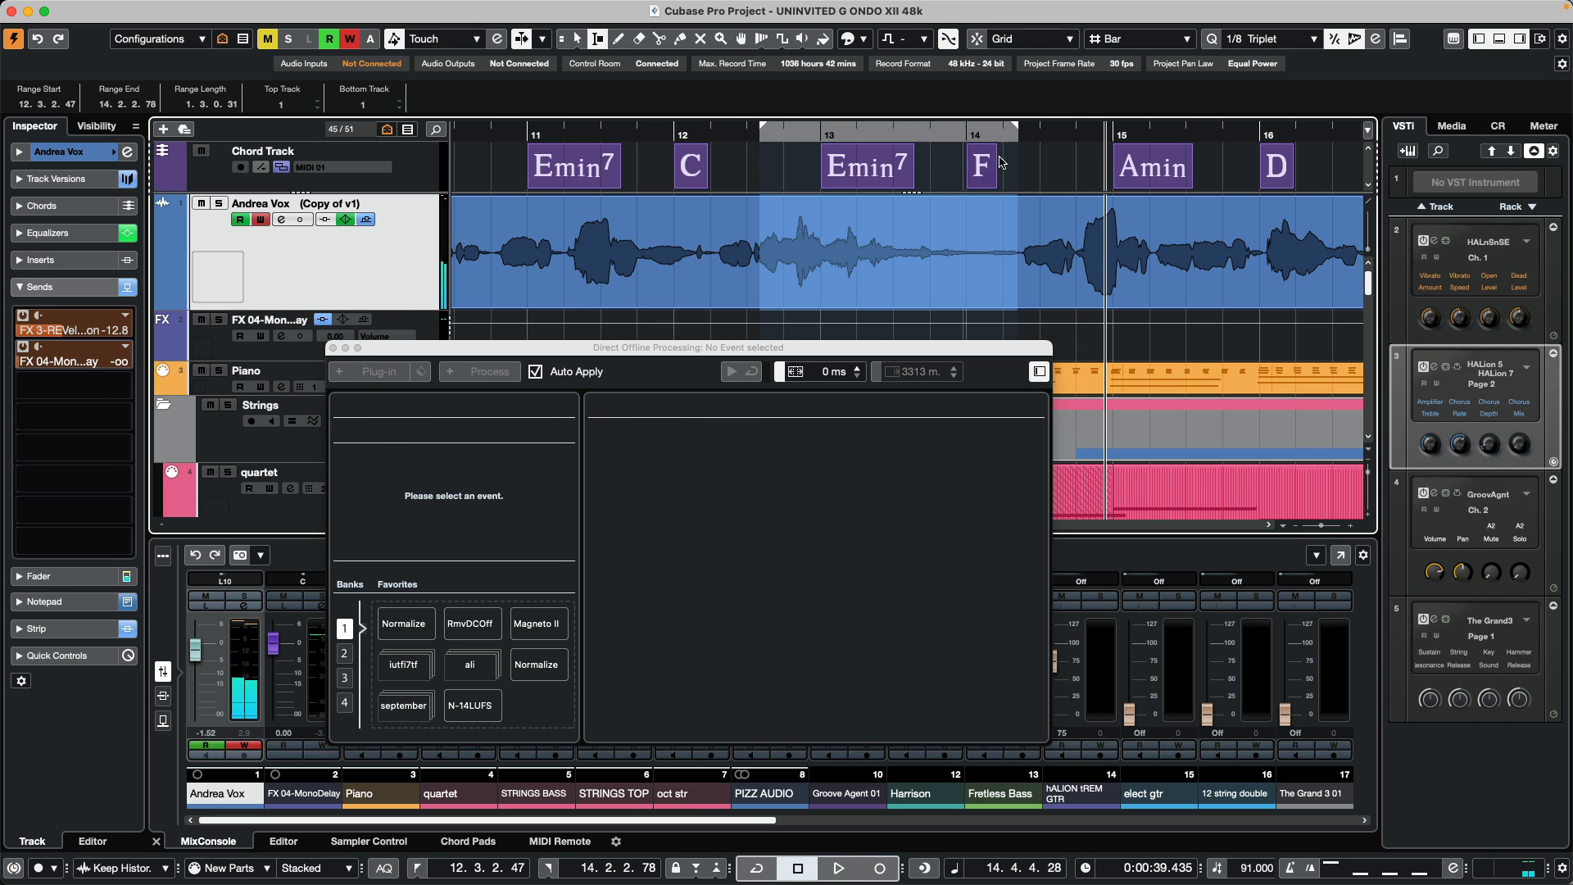
- Add the Reverse process after Flanger in the vocal range's offline process list and play the result from about bar 12
{"action": "left_click", "coordinate": [481, 374]}
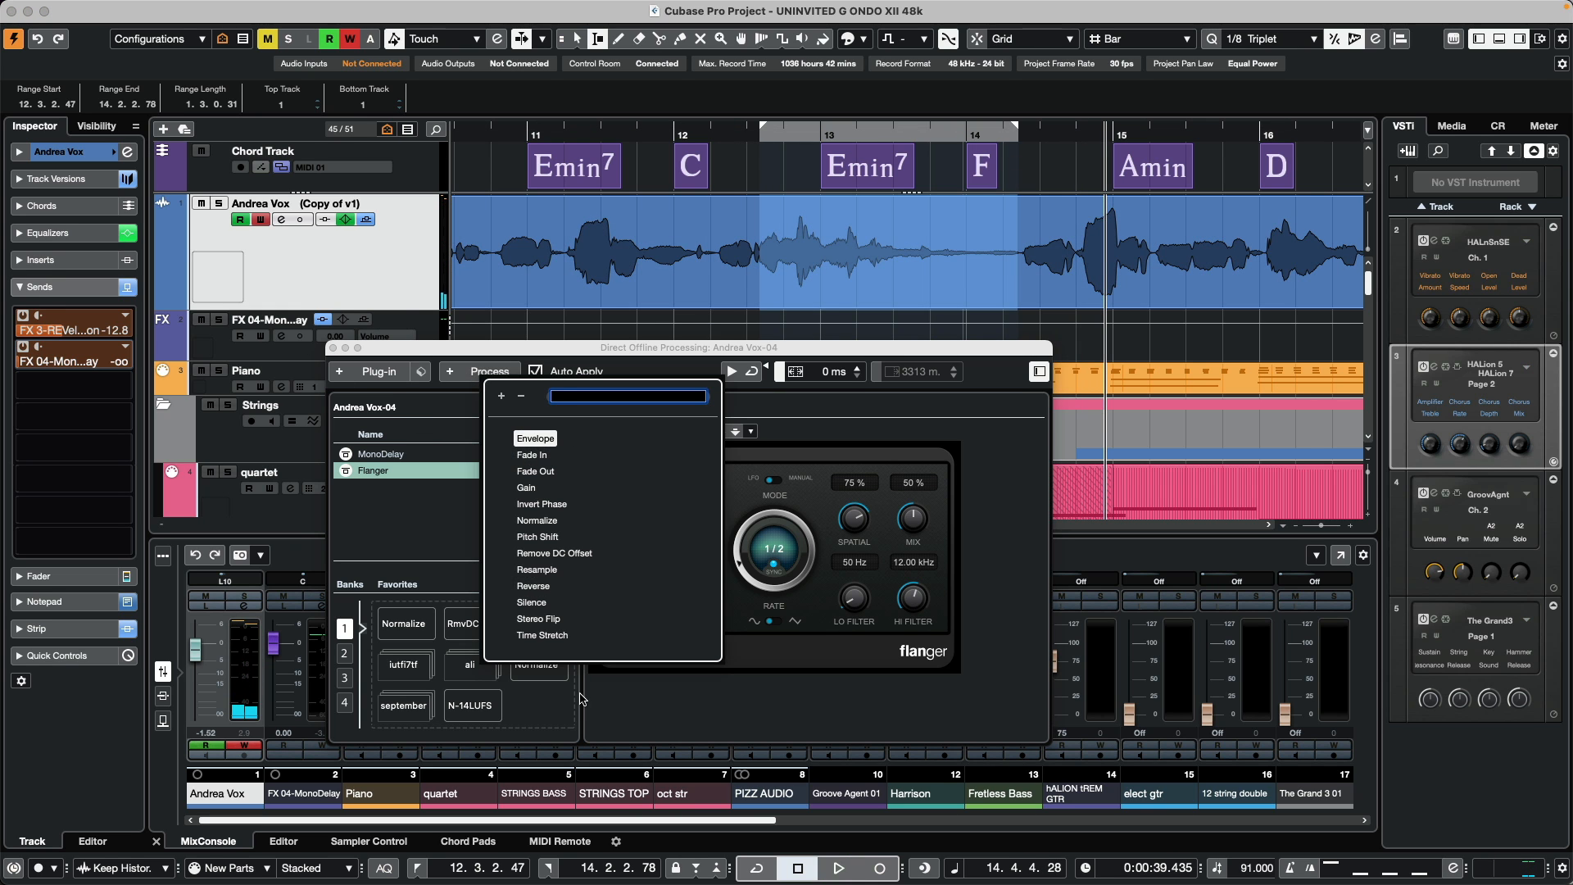
{"action": "left_click", "coordinate": [545, 589]}
{"action": "left_click", "coordinate": [682, 141]}
{"action": "key", "text": "space"}
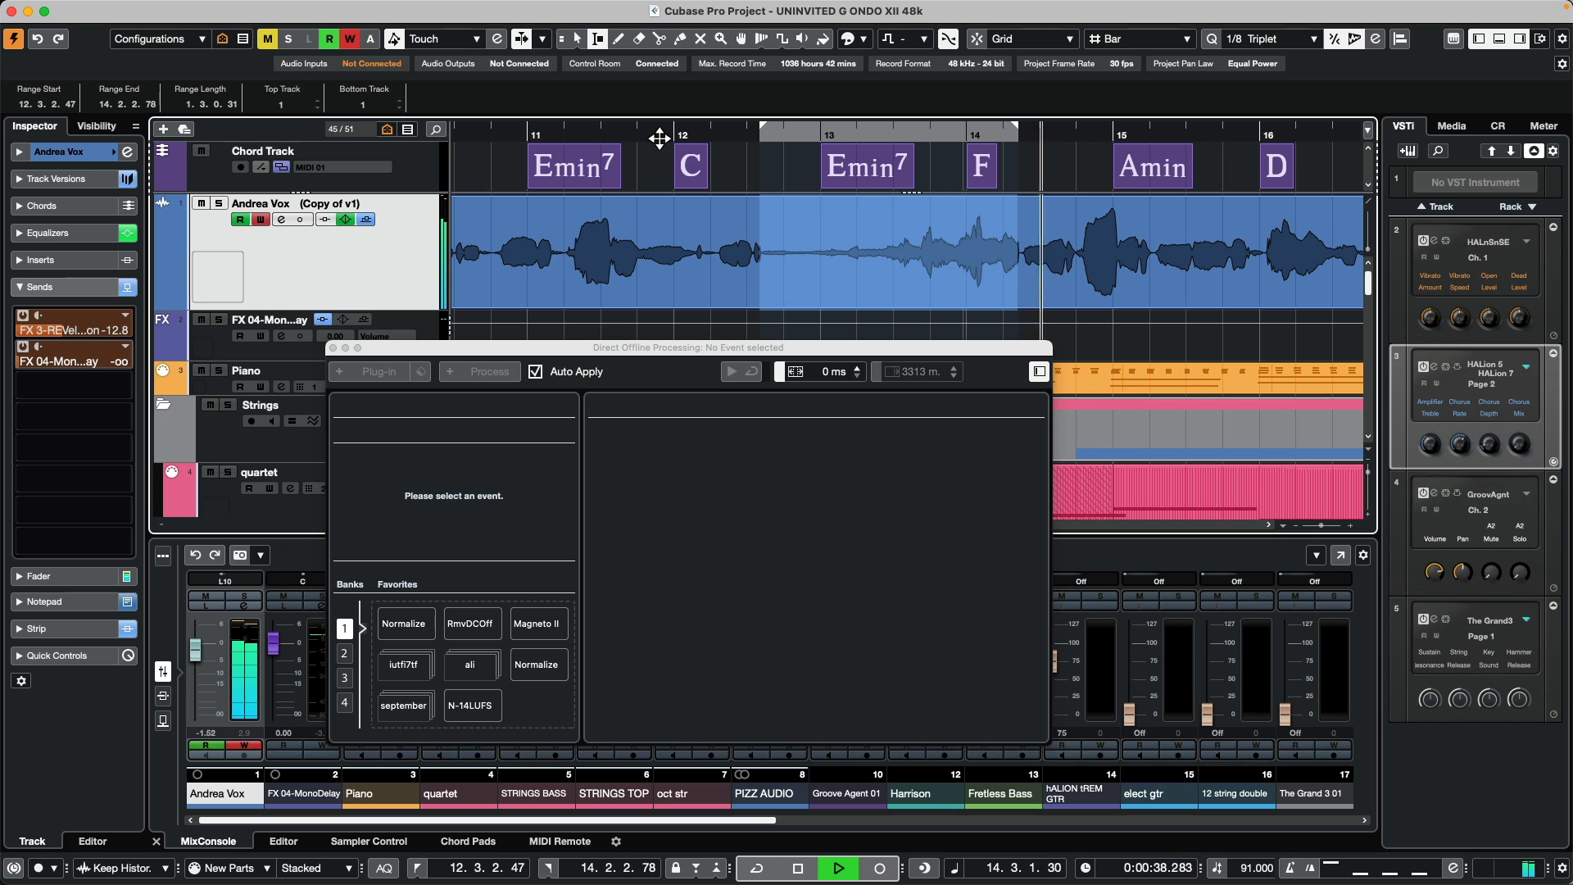
{"action": "left_click", "coordinate": [884, 305]}
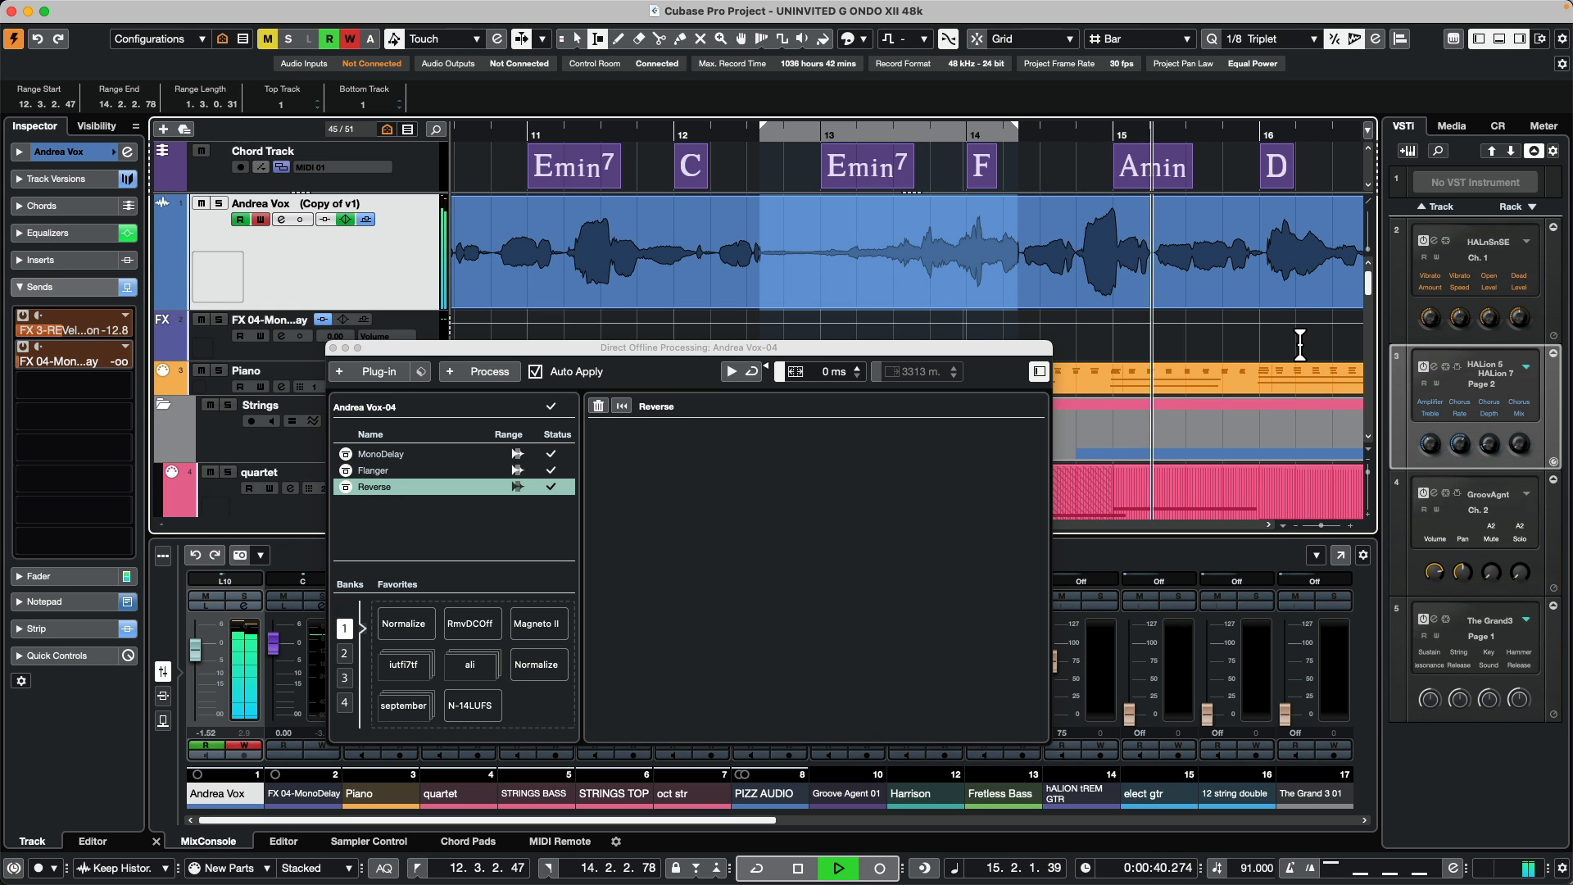
{"action": "key", "text": "space"}
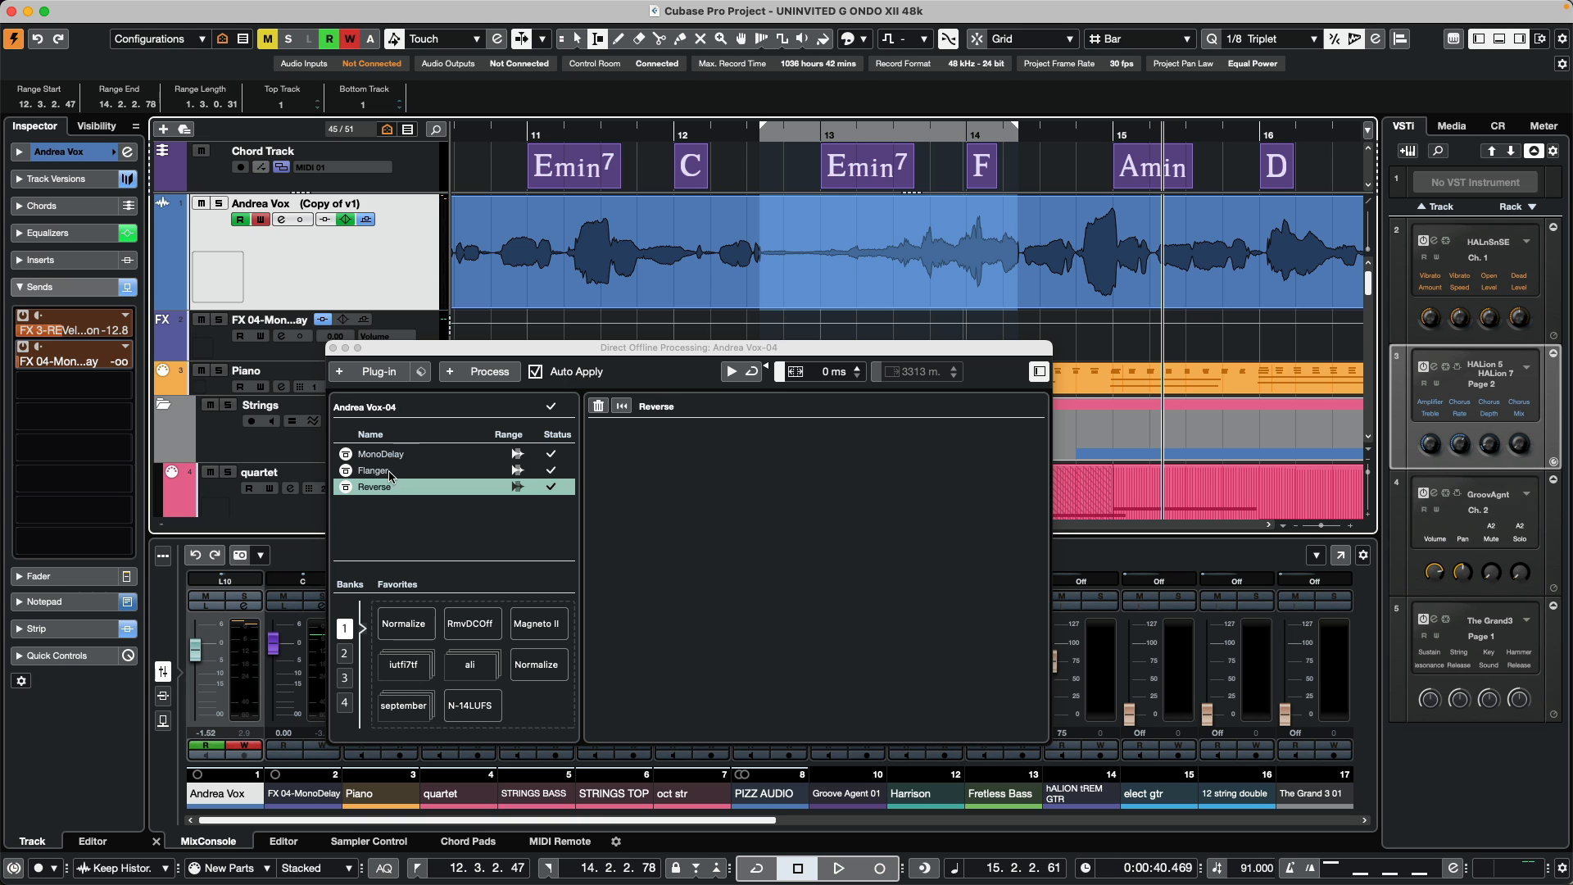
- Cut the Flanger from the vocal's offline process list and play from just before the processed range
{"action": "left_click", "coordinate": [390, 472]}
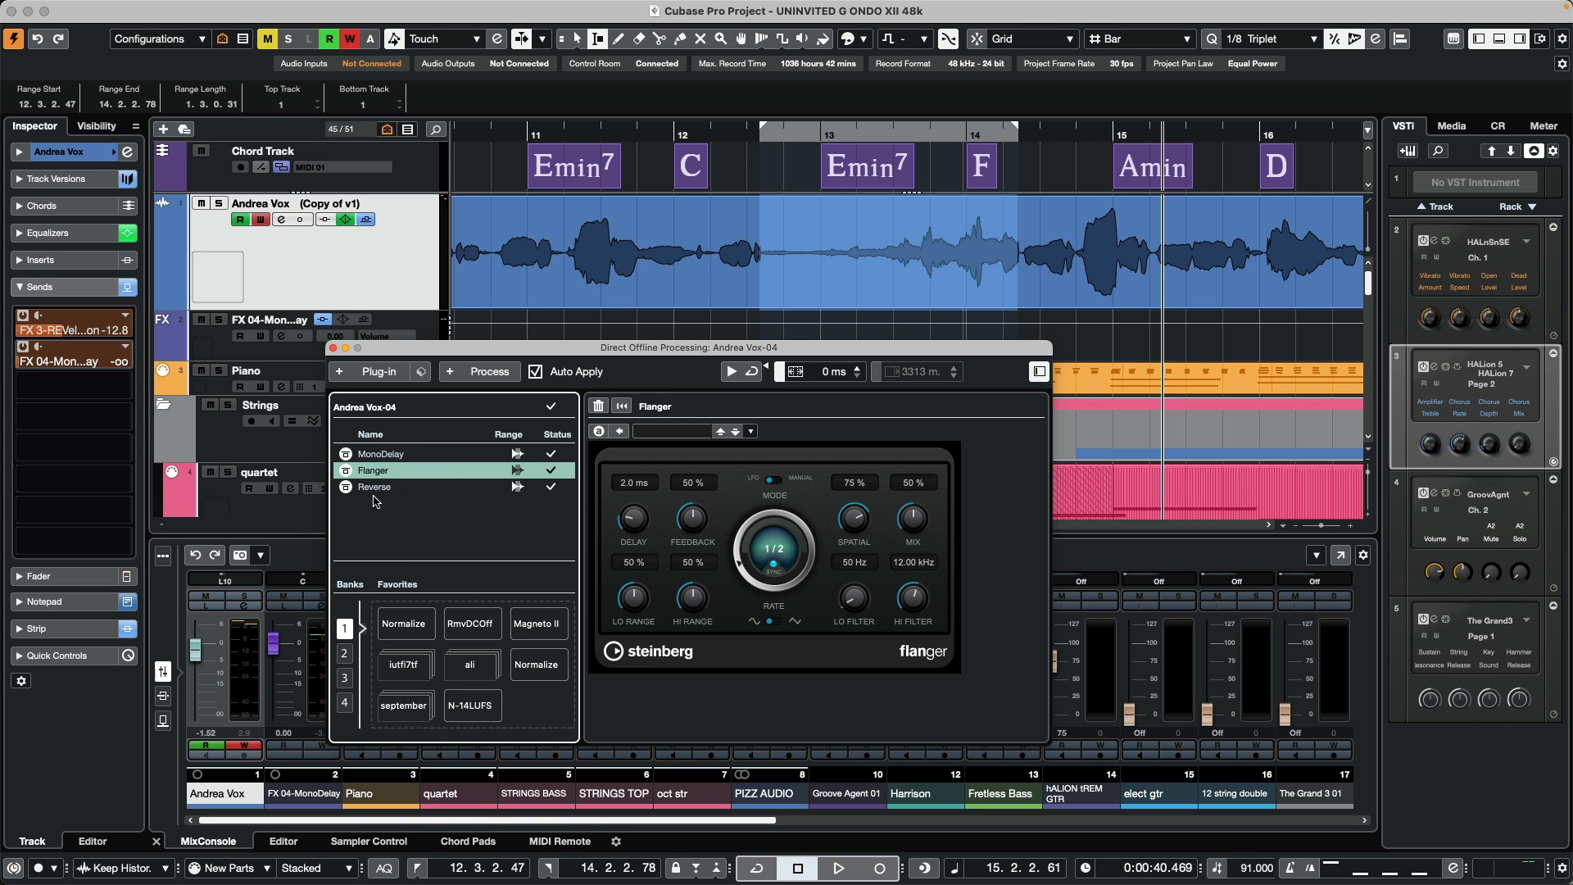
{"action": "right_click", "coordinate": [393, 473]}
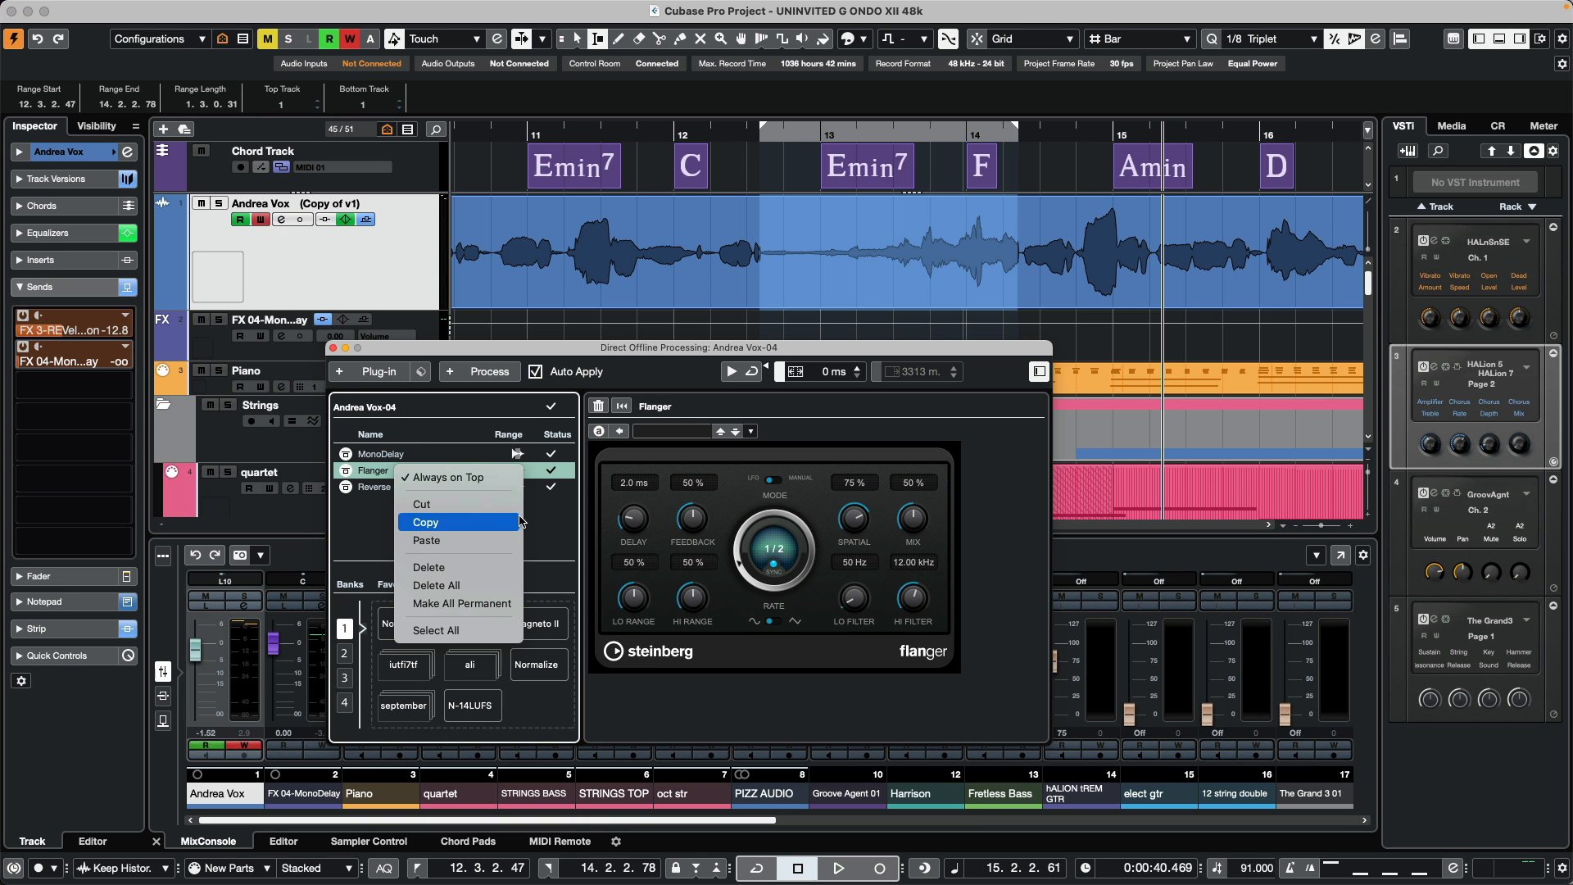
{"action": "left_click", "coordinate": [467, 508]}
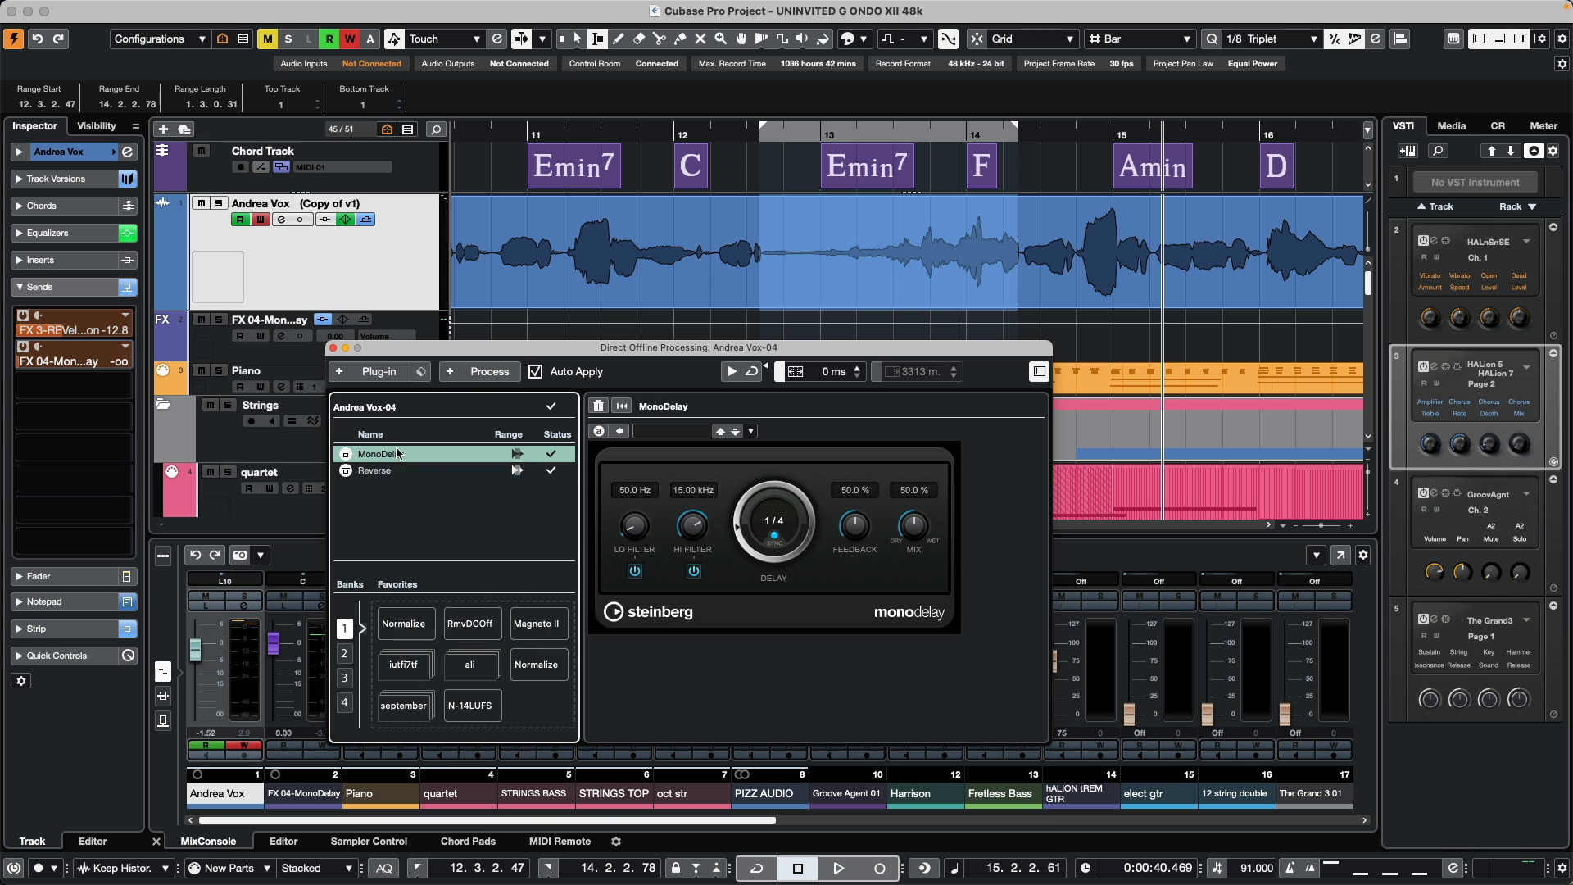
{"action": "left_click", "coordinate": [935, 191]}
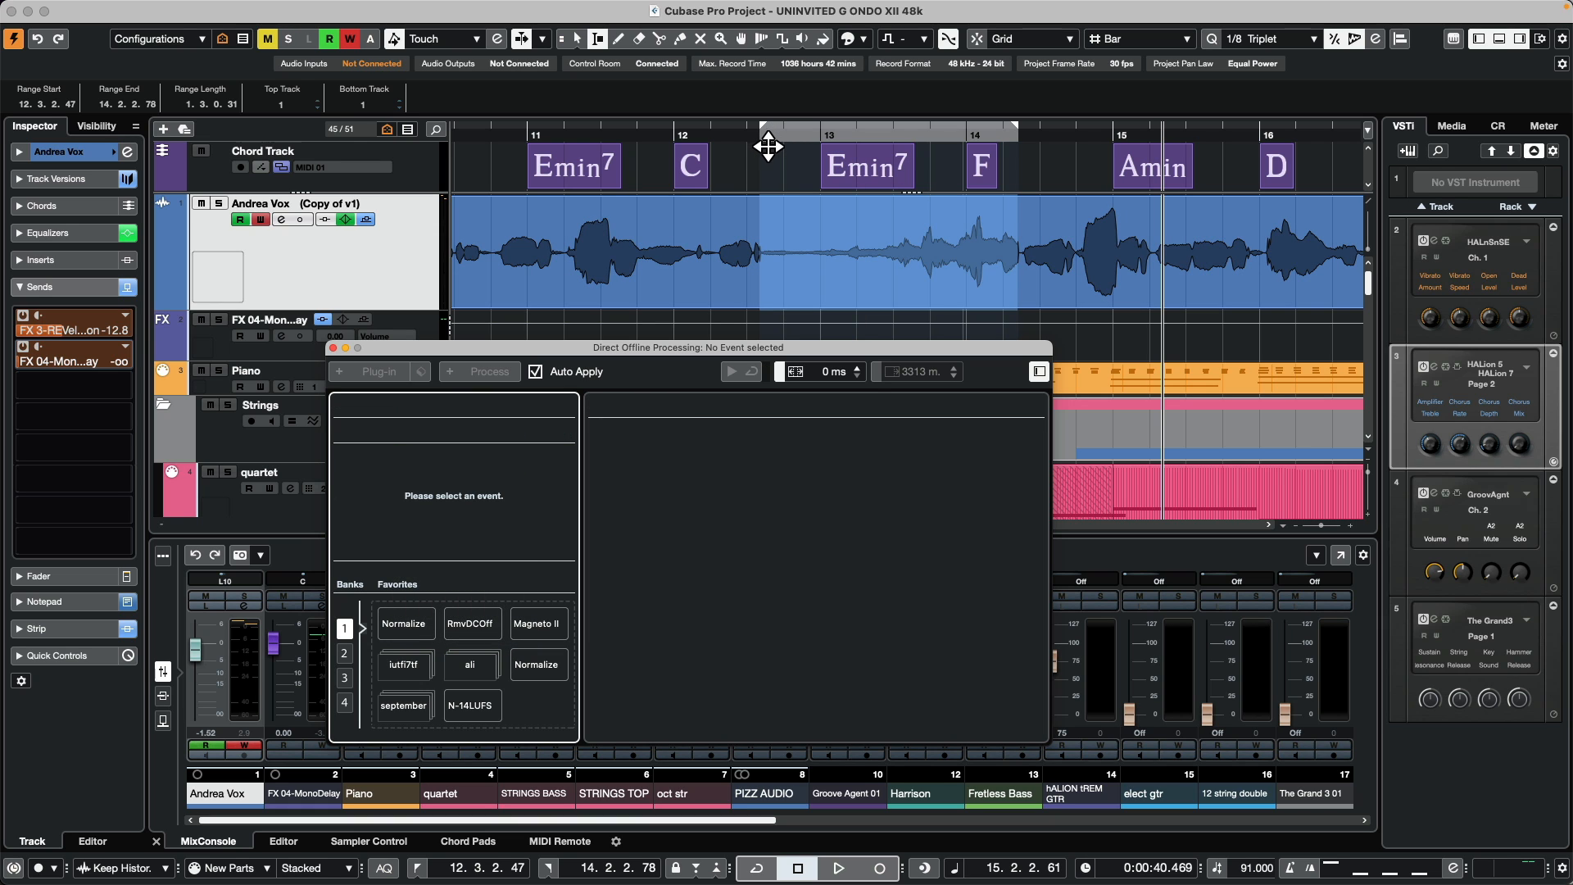
{"action": "left_click", "coordinate": [725, 147]}
{"action": "key", "text": "space"}
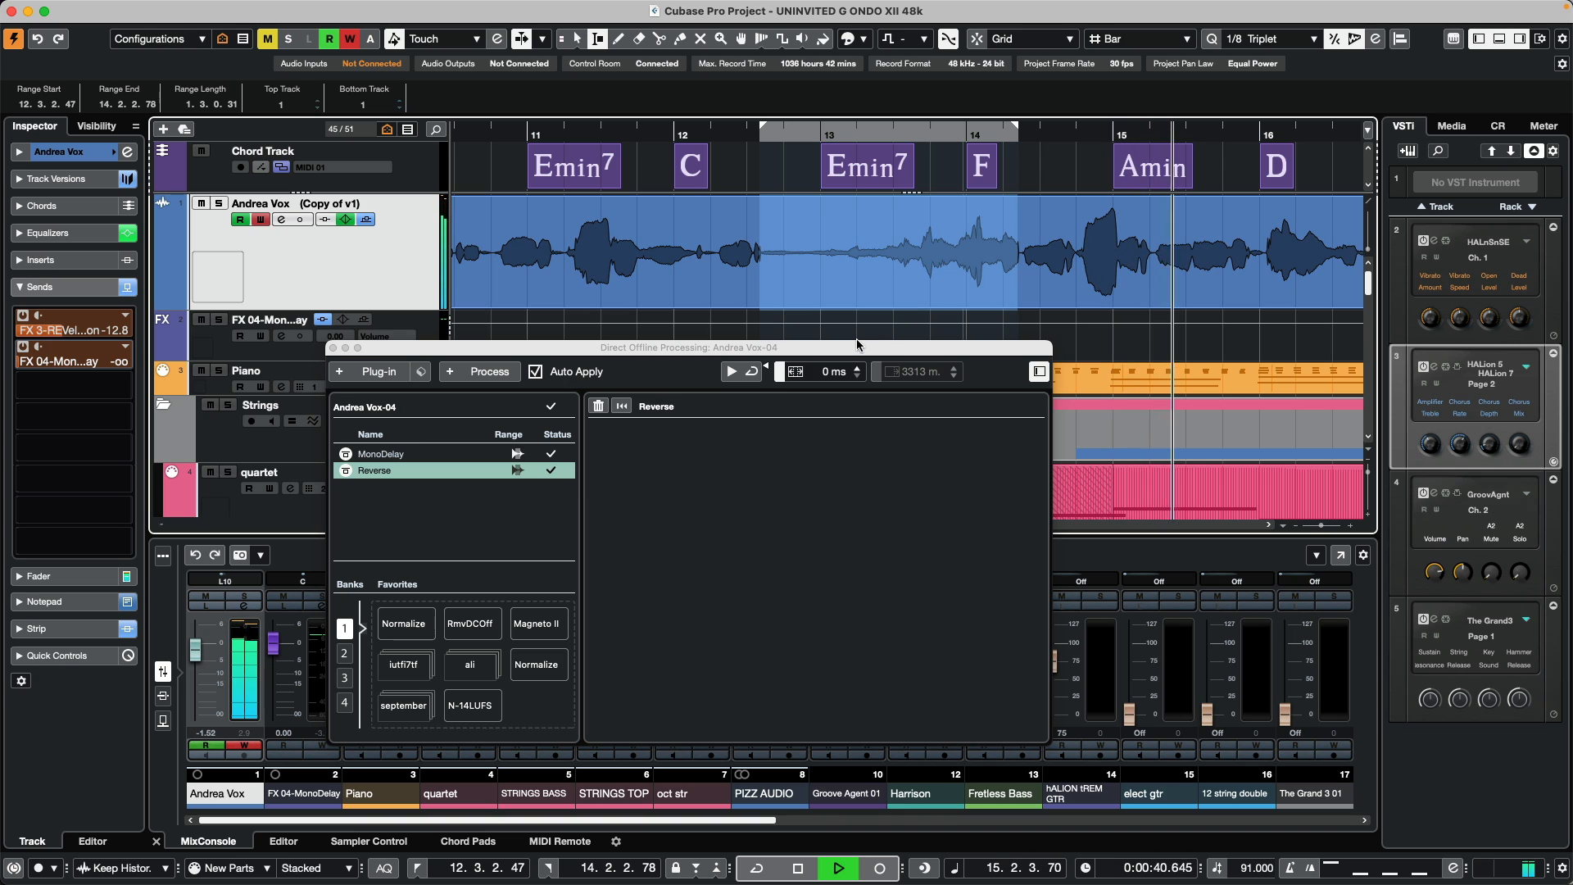
{"action": "key", "text": "space"}
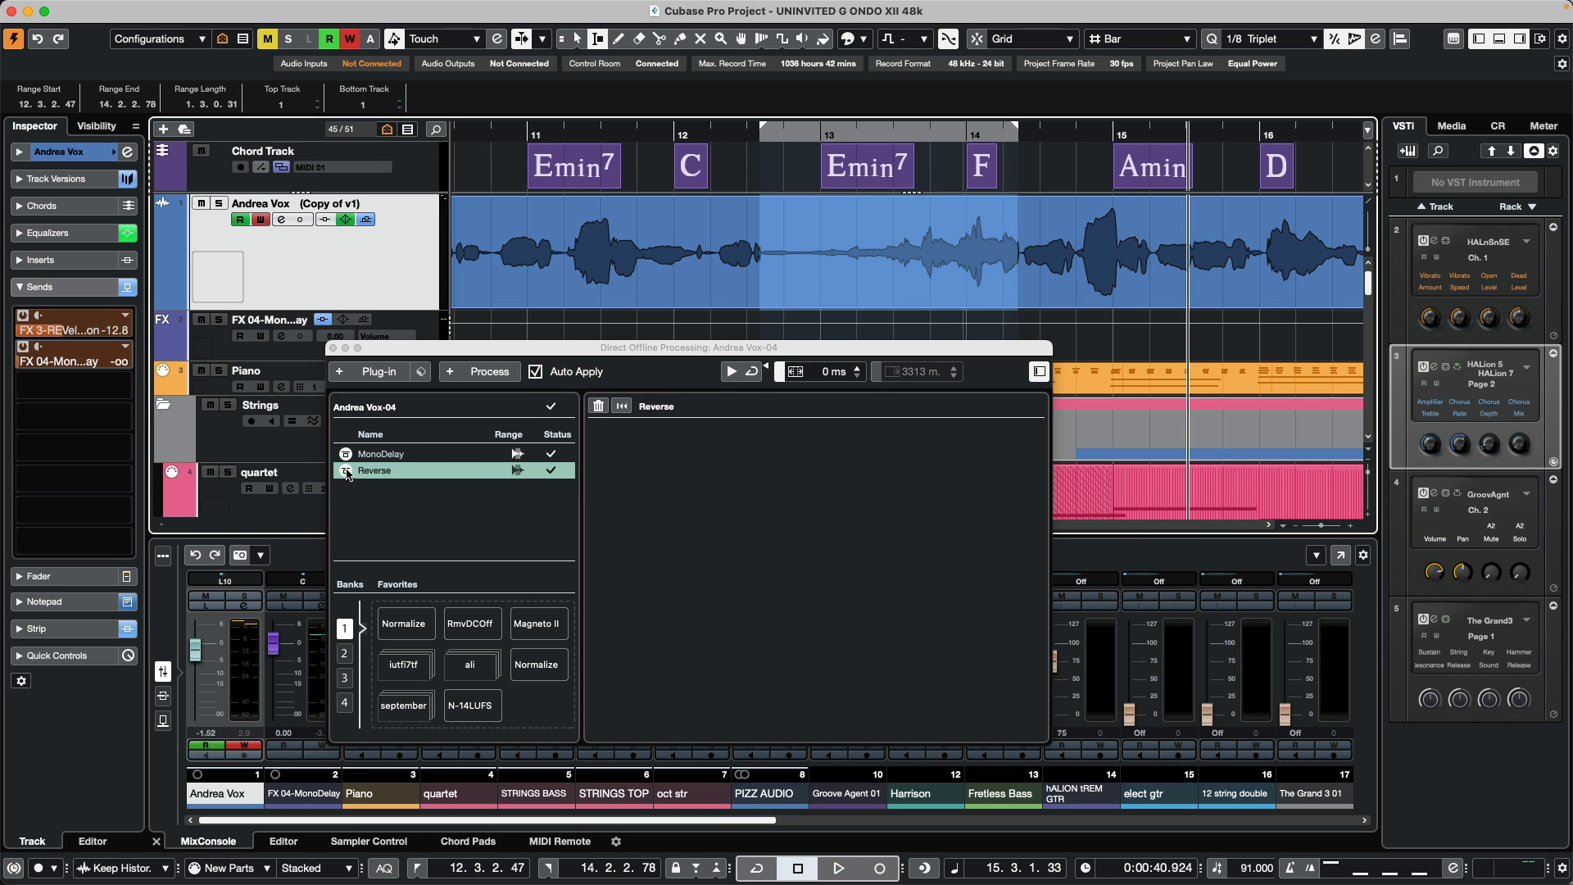
- Delete all offline processes from the vocal and select the shorter phrase from about 12.3.2 to 13.2.1
{"action": "right_click", "coordinate": [390, 462]}
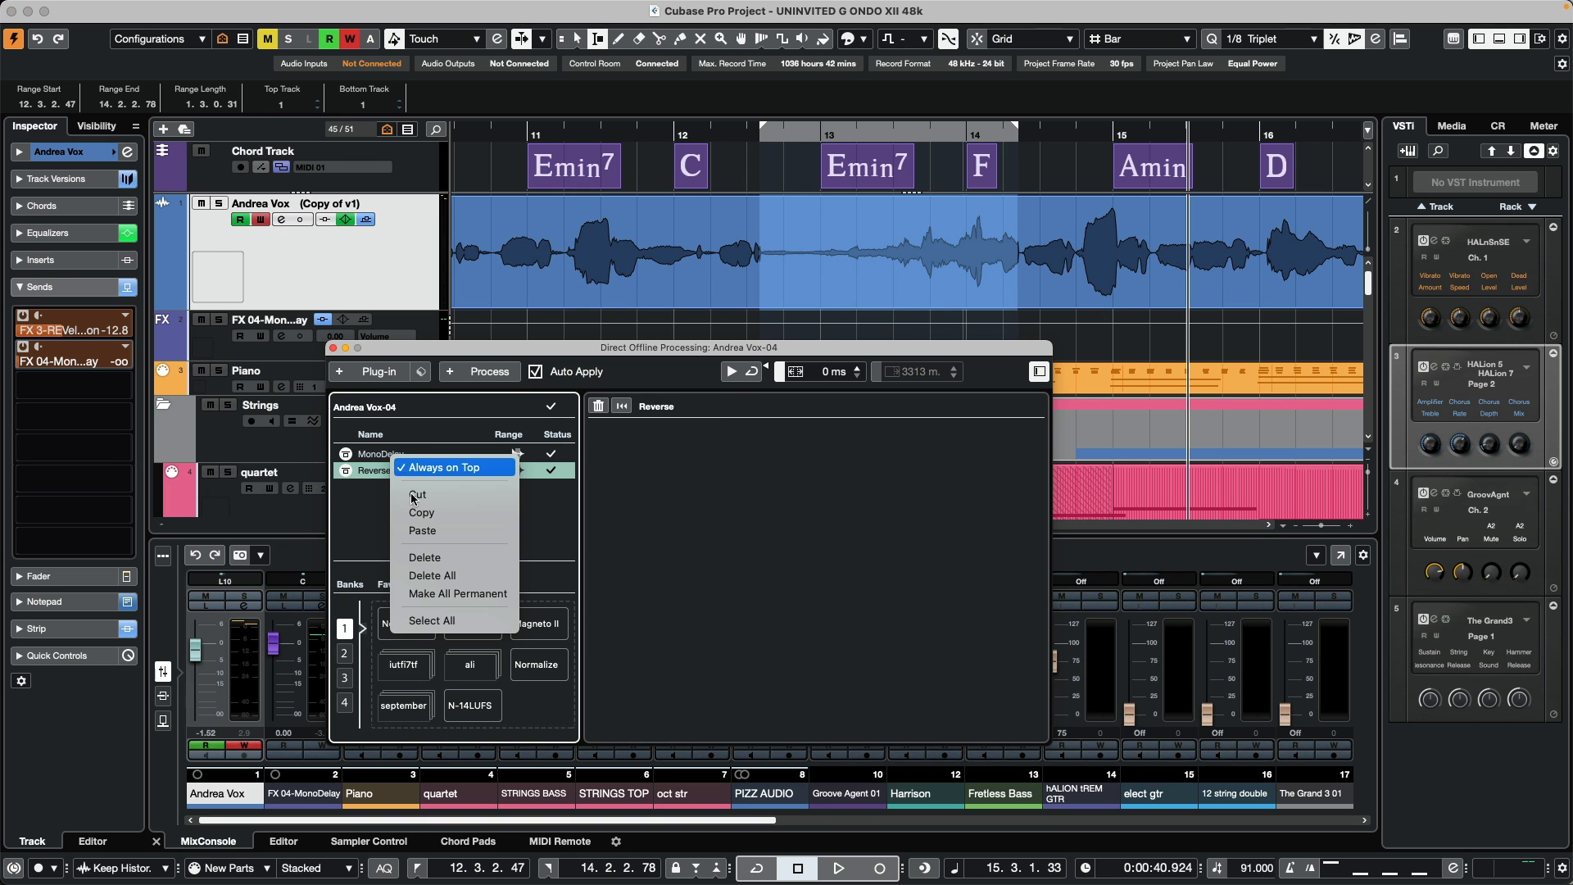
{"action": "left_click", "coordinate": [457, 575]}
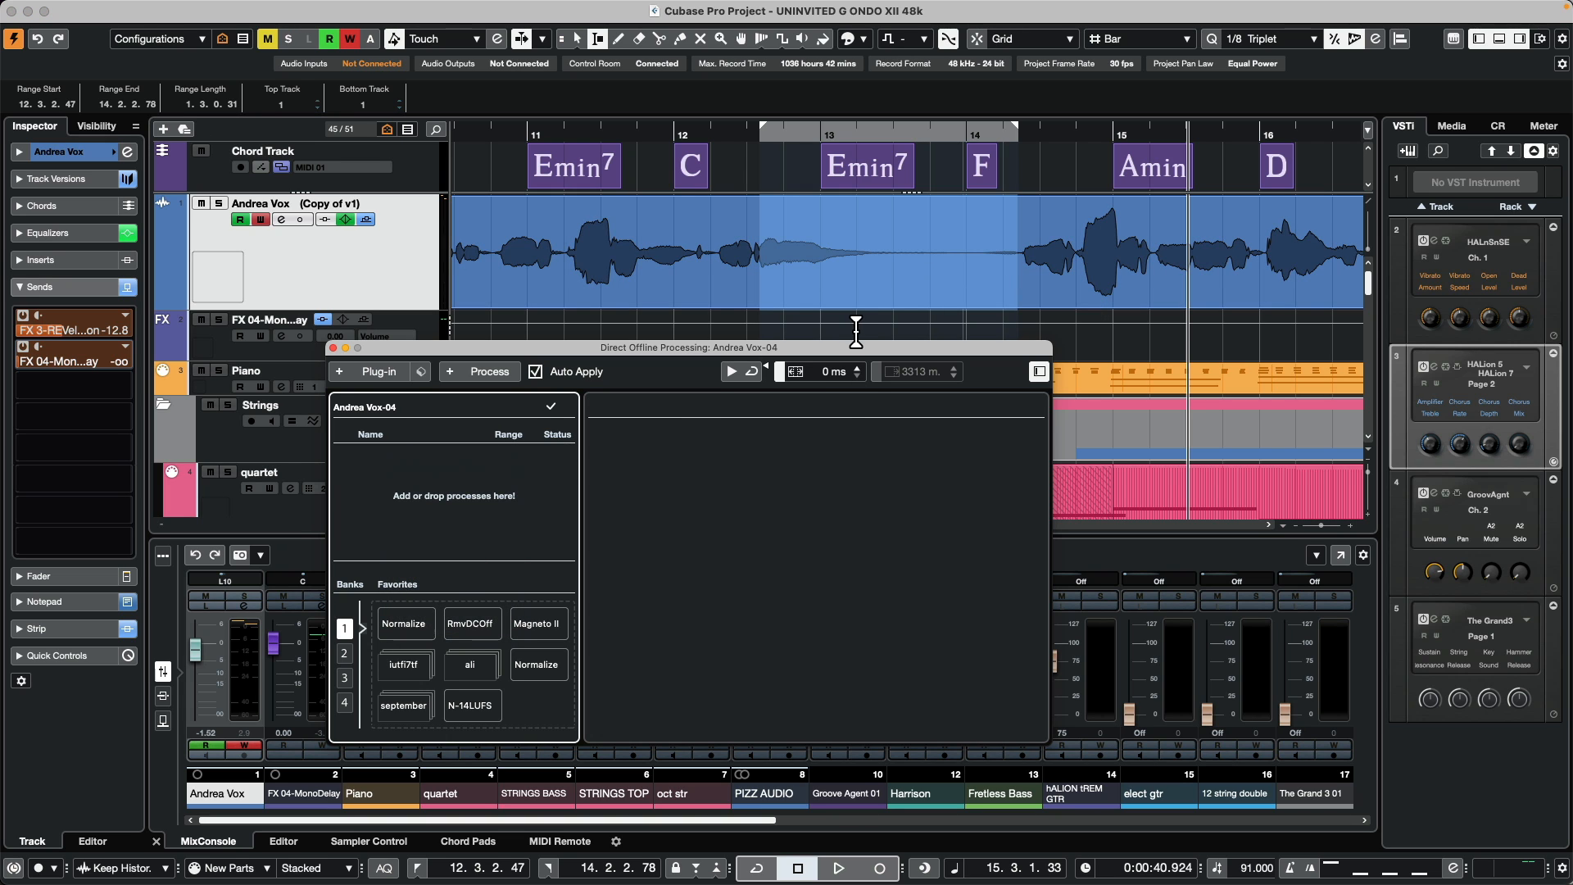
{"action": "left_click", "coordinate": [901, 287]}
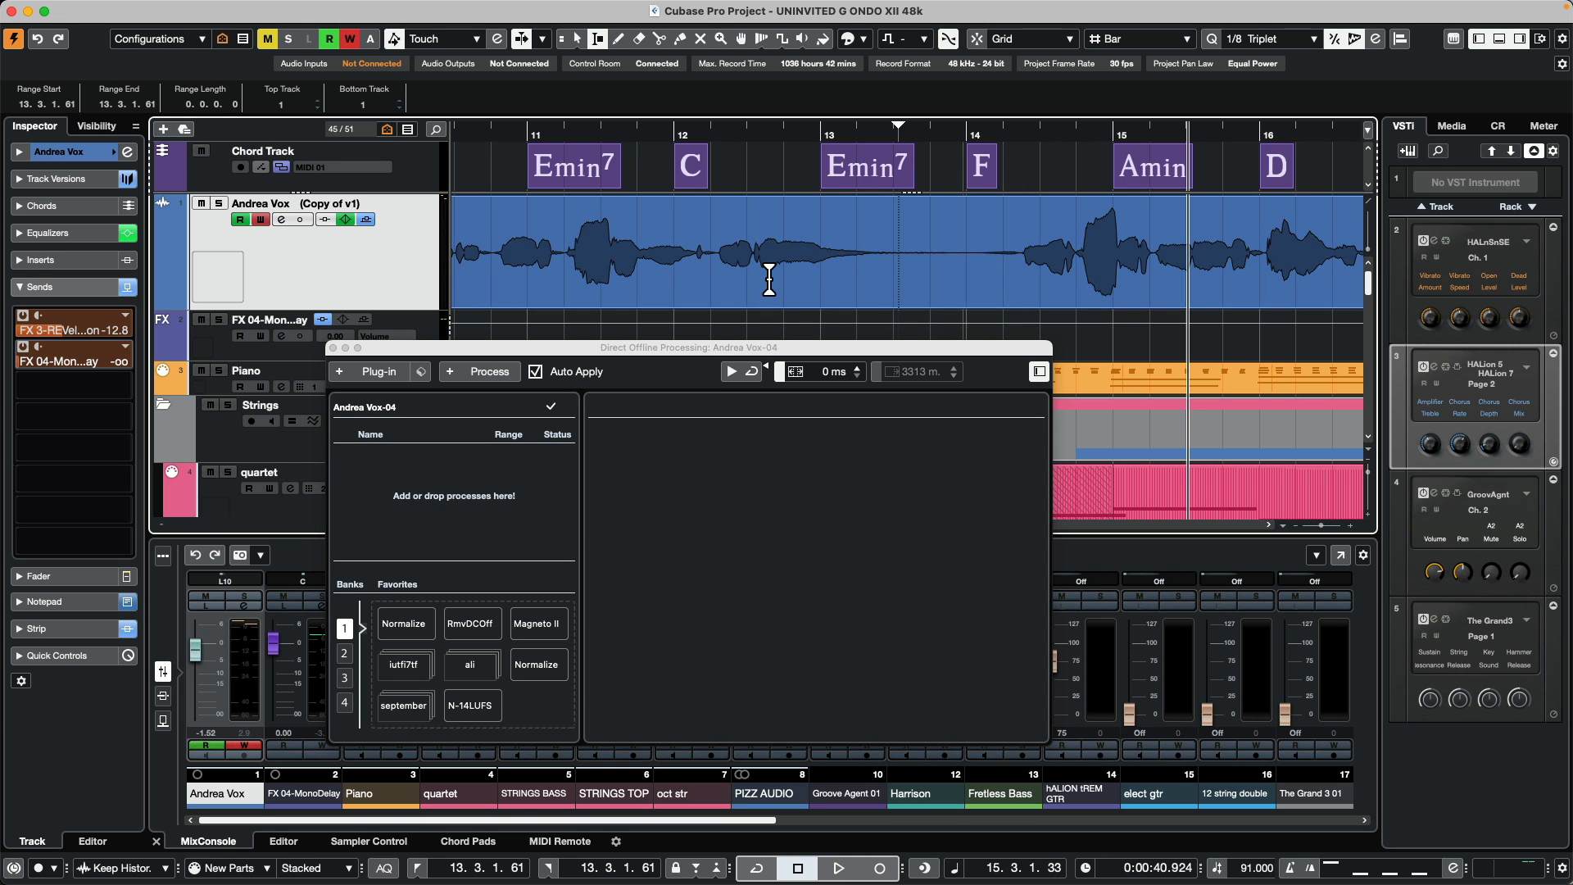
{"action": "left_click_drag", "start_coordinate": [760, 280], "coordinate": [861, 273]}
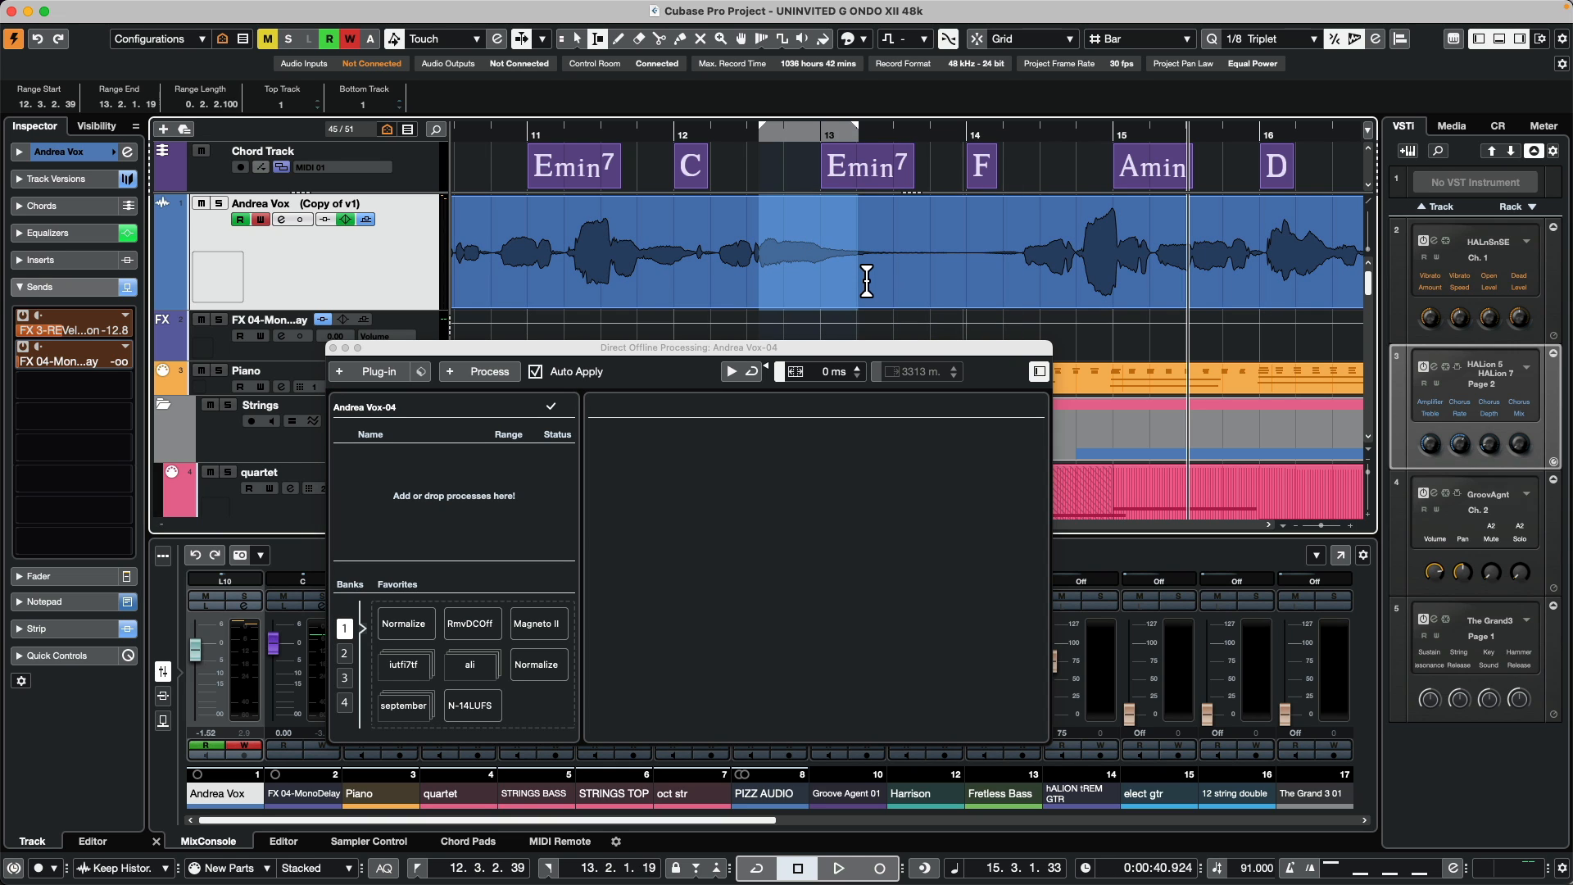
- Enable a processing tail of about 2060 ms and add the MonoDelay plug-in to the selected vocal phrase
{"action": "left_click", "coordinate": [875, 373]}
{"action": "scroll", "coordinate": [912, 384], "scroll_direction": "down", "scroll_amount": 5}
{"action": "scroll", "coordinate": [914, 382], "scroll_direction": "up", "scroll_amount": 4}
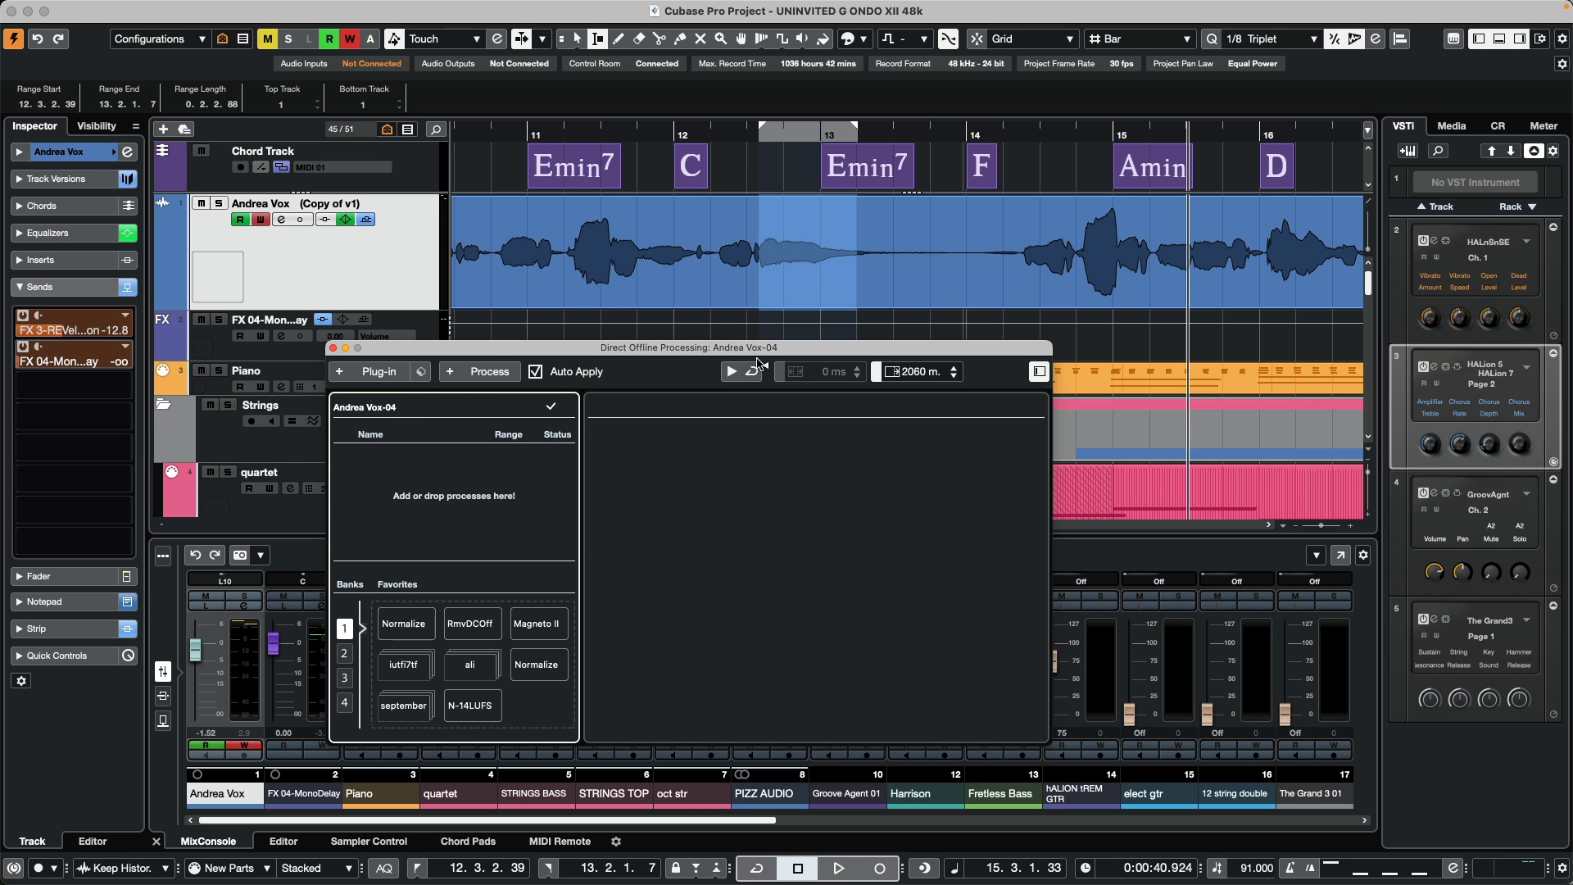
{"action": "left_click", "coordinate": [378, 373]}
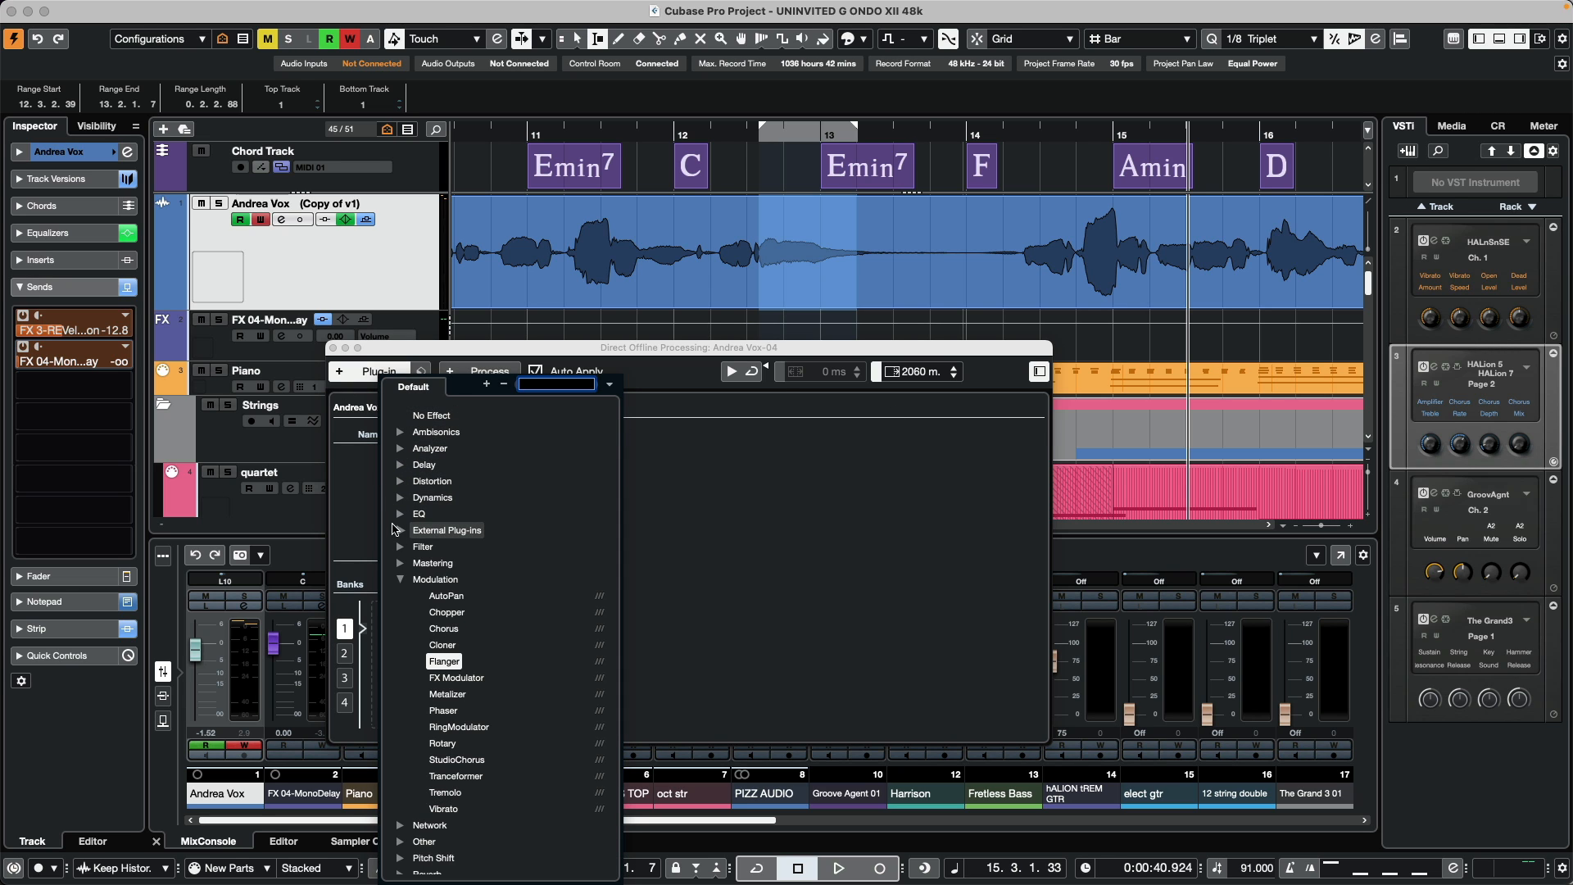
{"action": "left_click", "coordinate": [399, 467]}
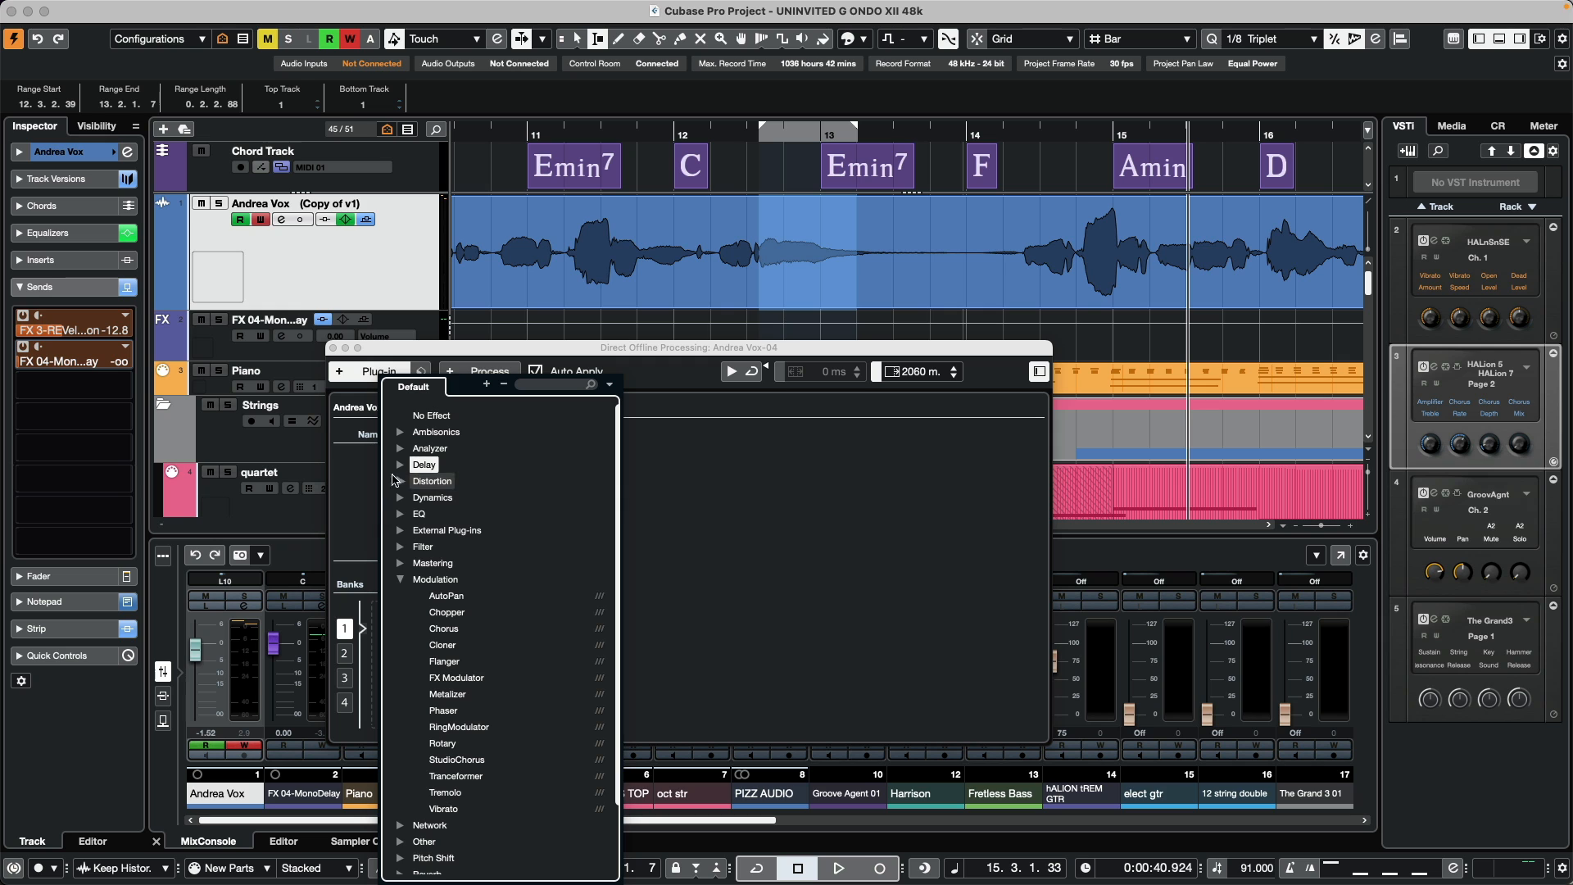
{"action": "left_click", "coordinate": [400, 464]}
{"action": "left_click", "coordinate": [453, 498]}
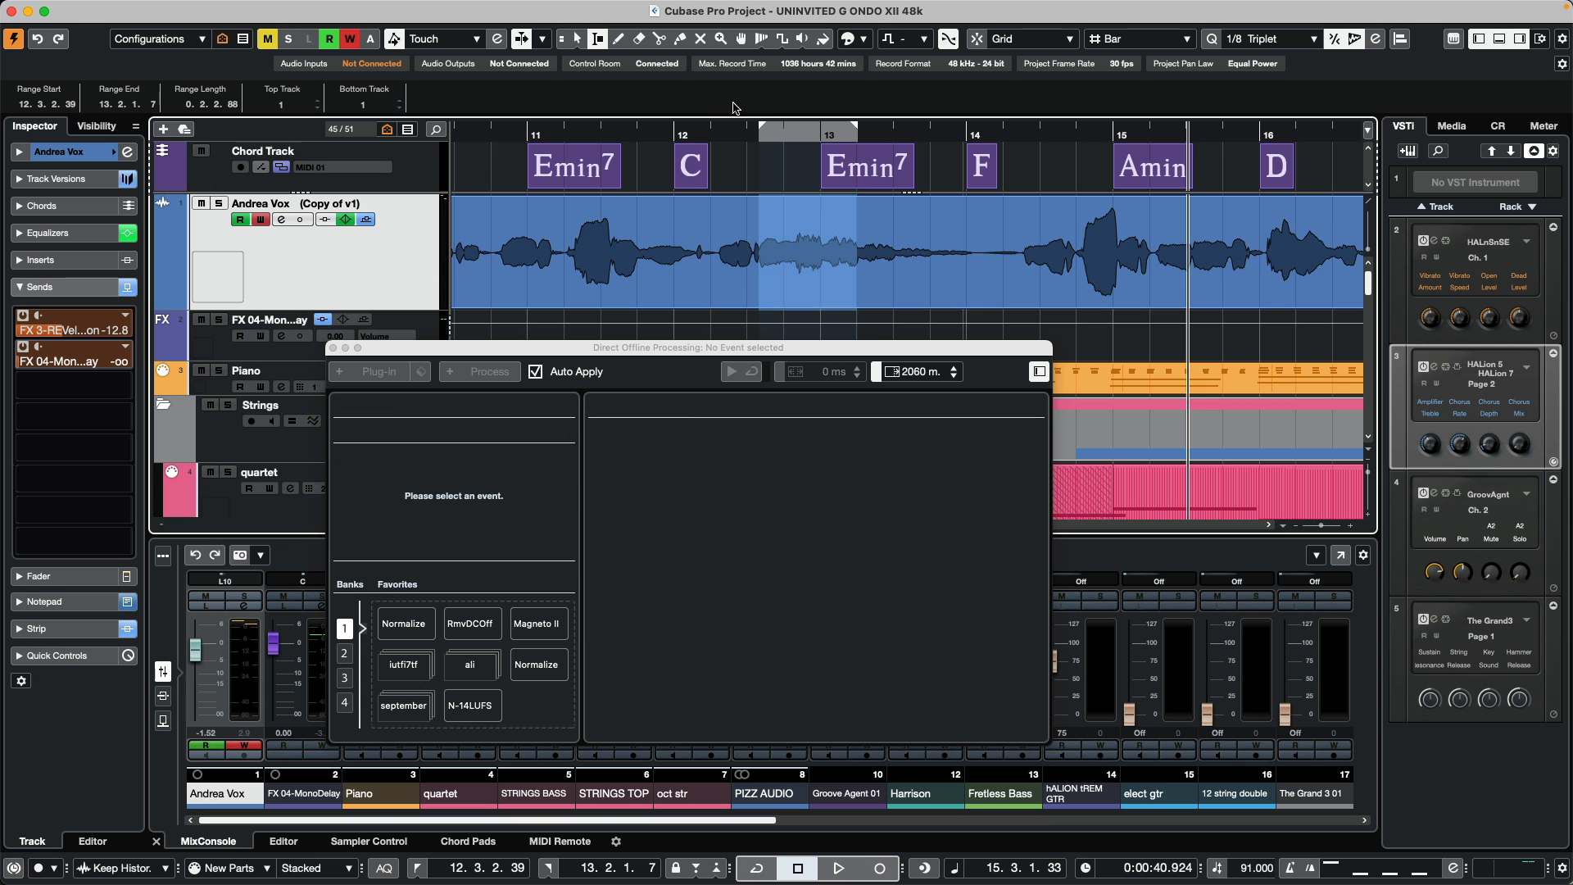
- Play the vocal from about bar 12 to hear the delay tail, and switch the offline processing option from tail to range extension
{"action": "left_click", "coordinate": [672, 136]}
{"action": "key", "text": "space"}
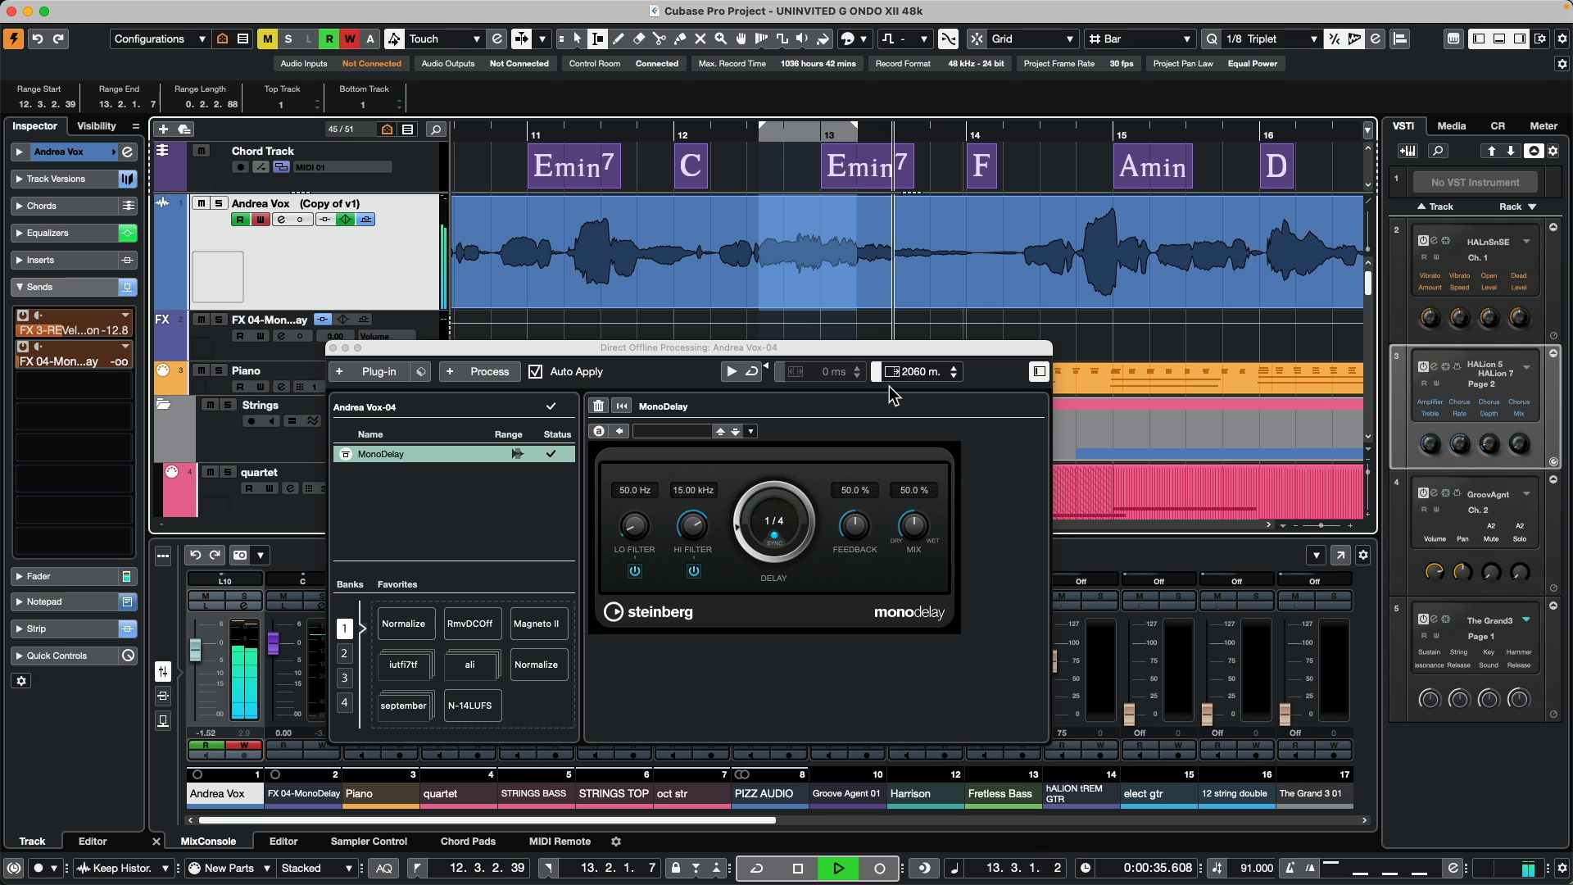
{"action": "key", "text": "space"}
{"action": "left_click", "coordinate": [779, 373]}
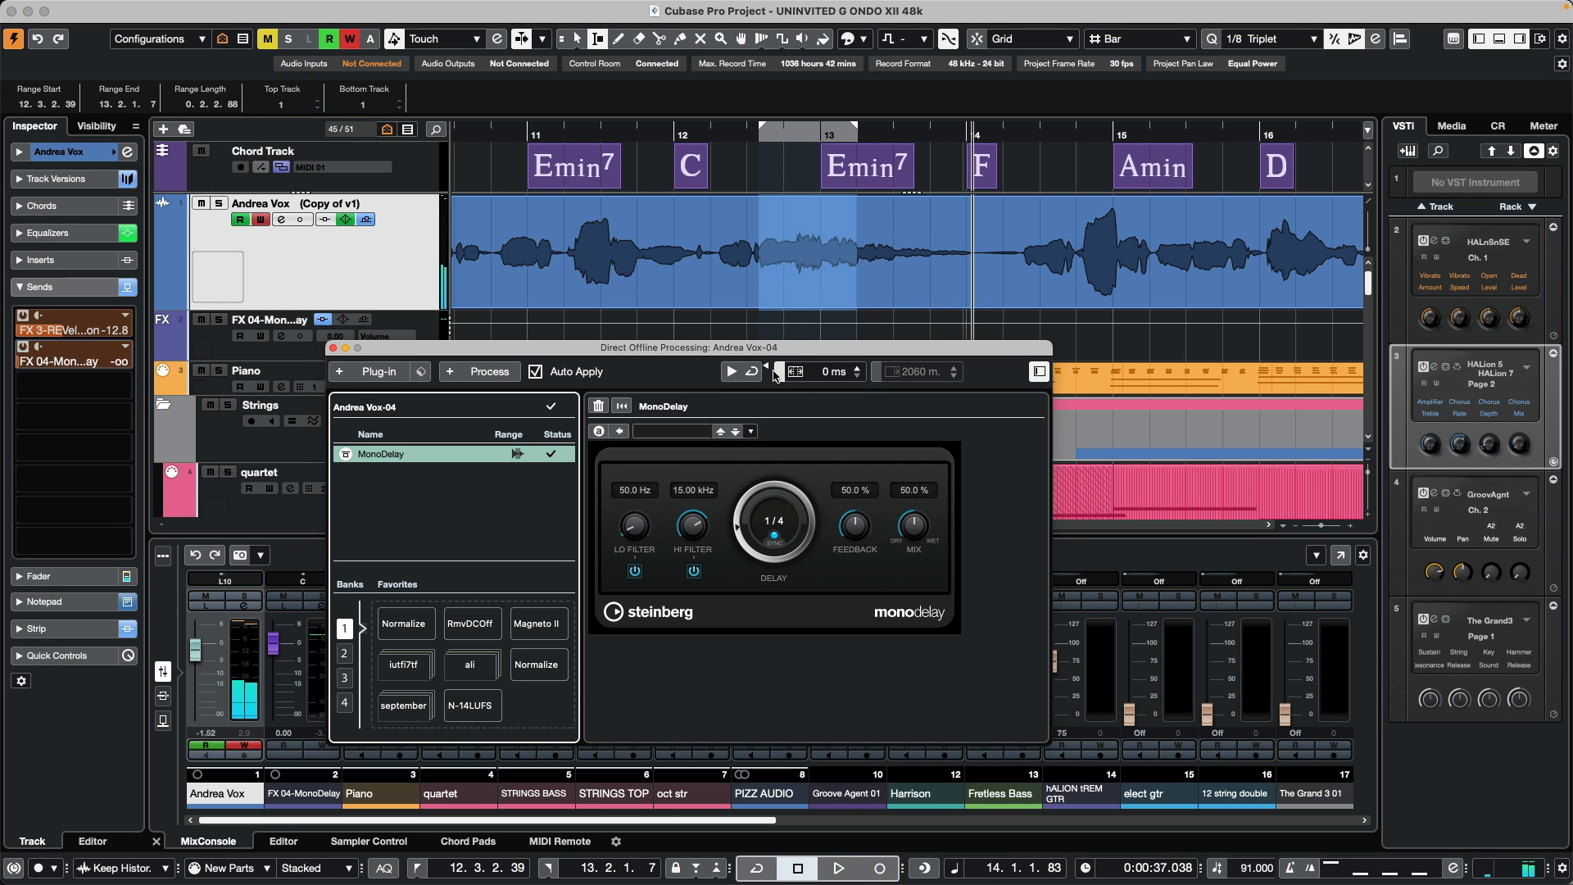
- Select the earlier vocal phrase from about 8.1.1 to 9.4.4 as the processing range
{"action": "left_click_drag", "start_coordinate": [603, 129], "coordinate": [607, 66]}
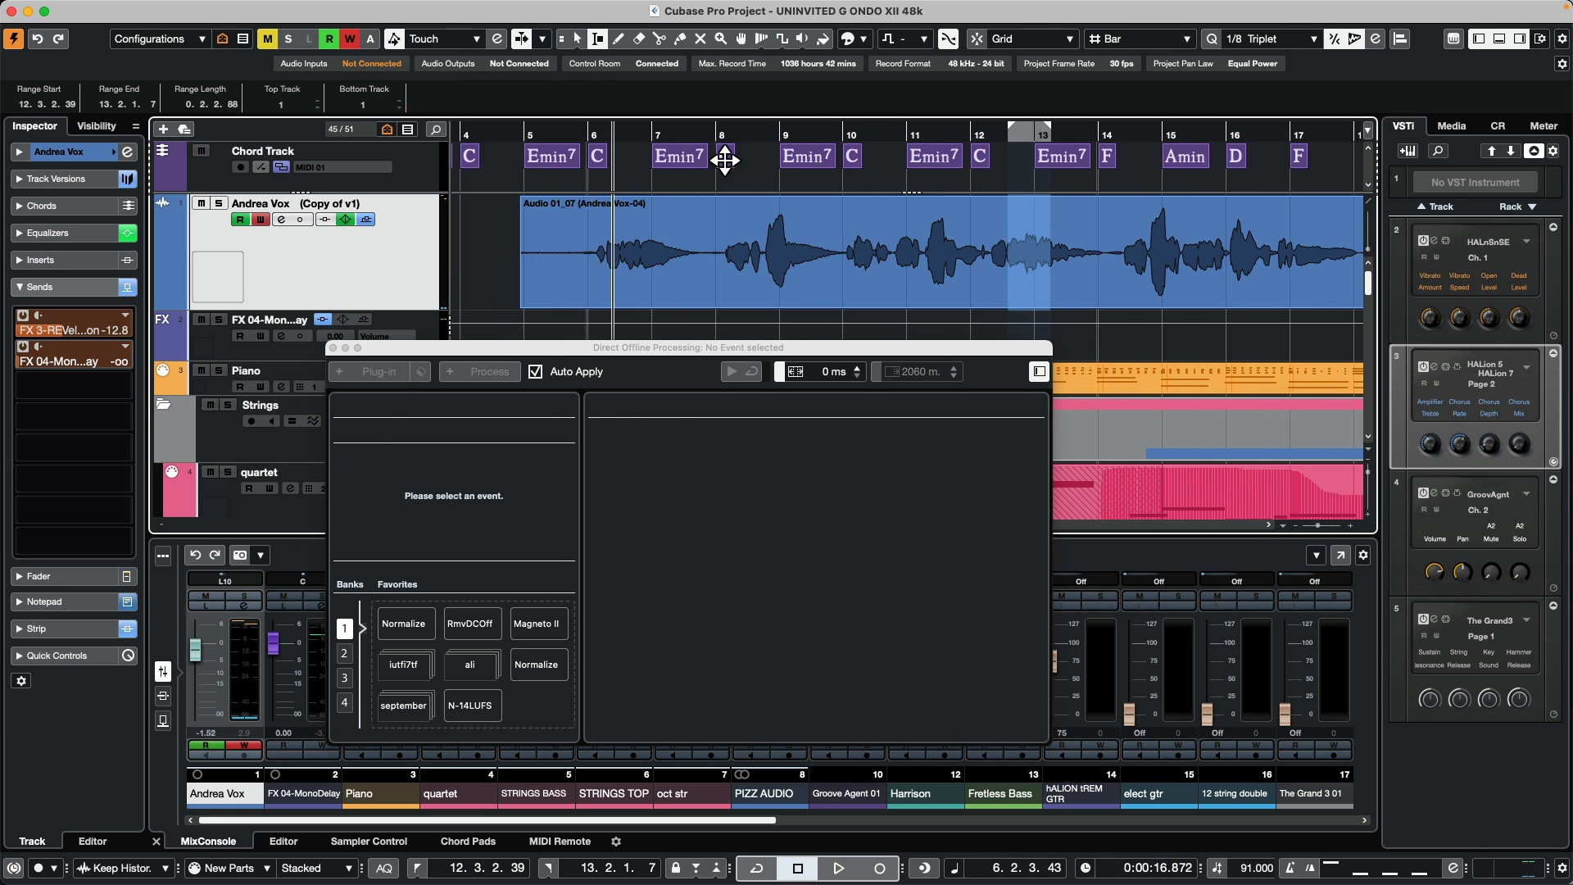
{"action": "left_click", "coordinate": [760, 244]}
{"action": "right_click", "coordinate": [725, 241]}
{"action": "left_click", "coordinate": [748, 243]}
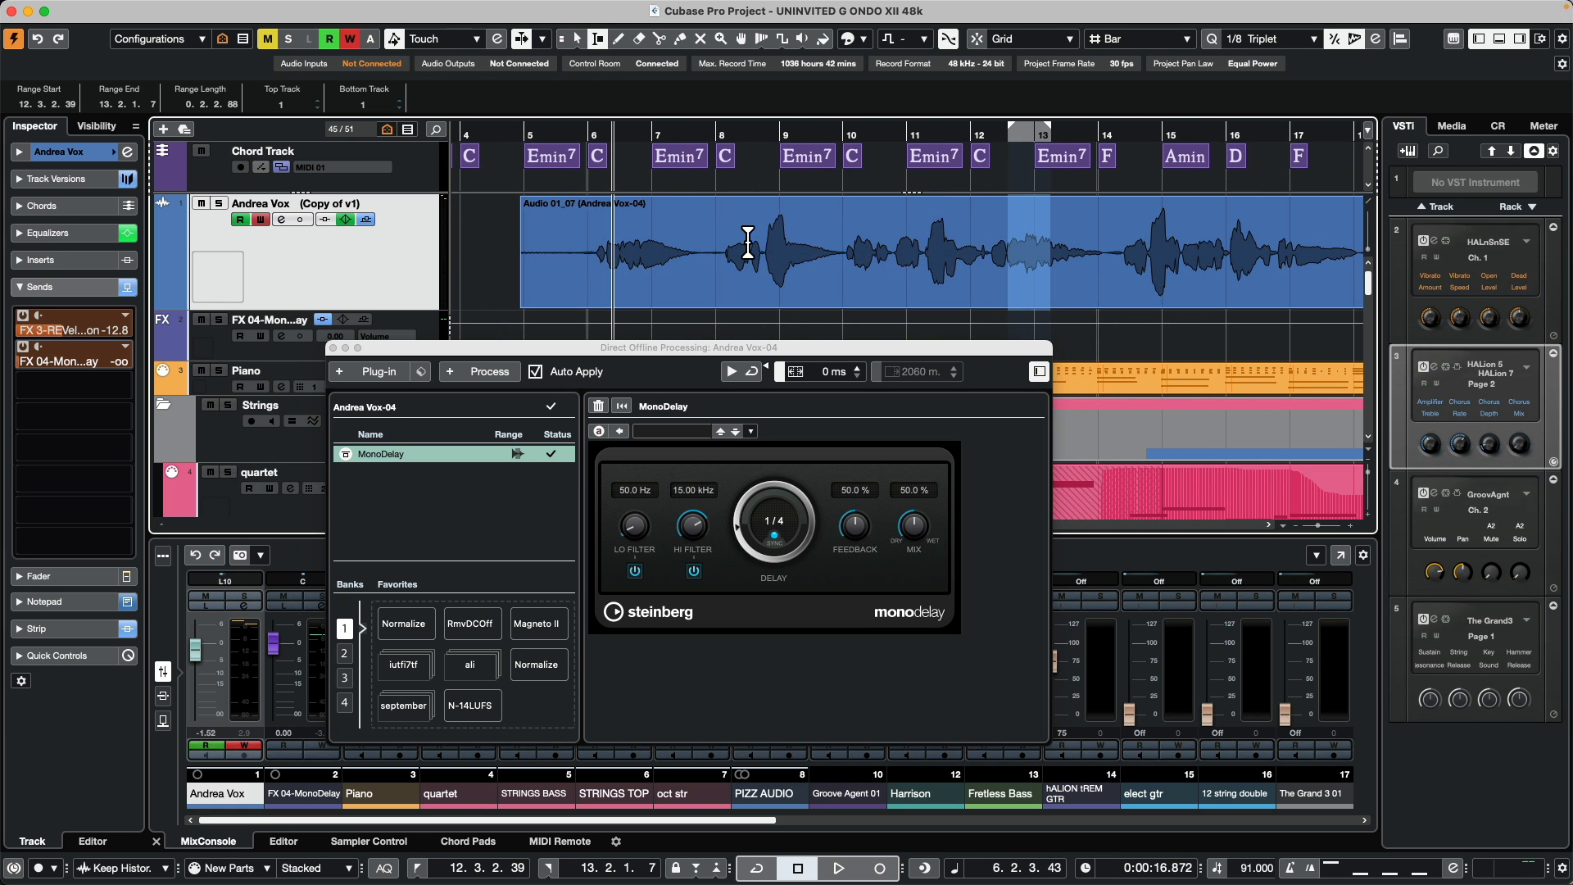
{"action": "left_click_drag", "start_coordinate": [725, 254], "coordinate": [850, 282]}
- Play the selected phrase to hear the automated MonoDelay send, and return the playhead to just before bar 8
{"action": "key", "text": "space"}
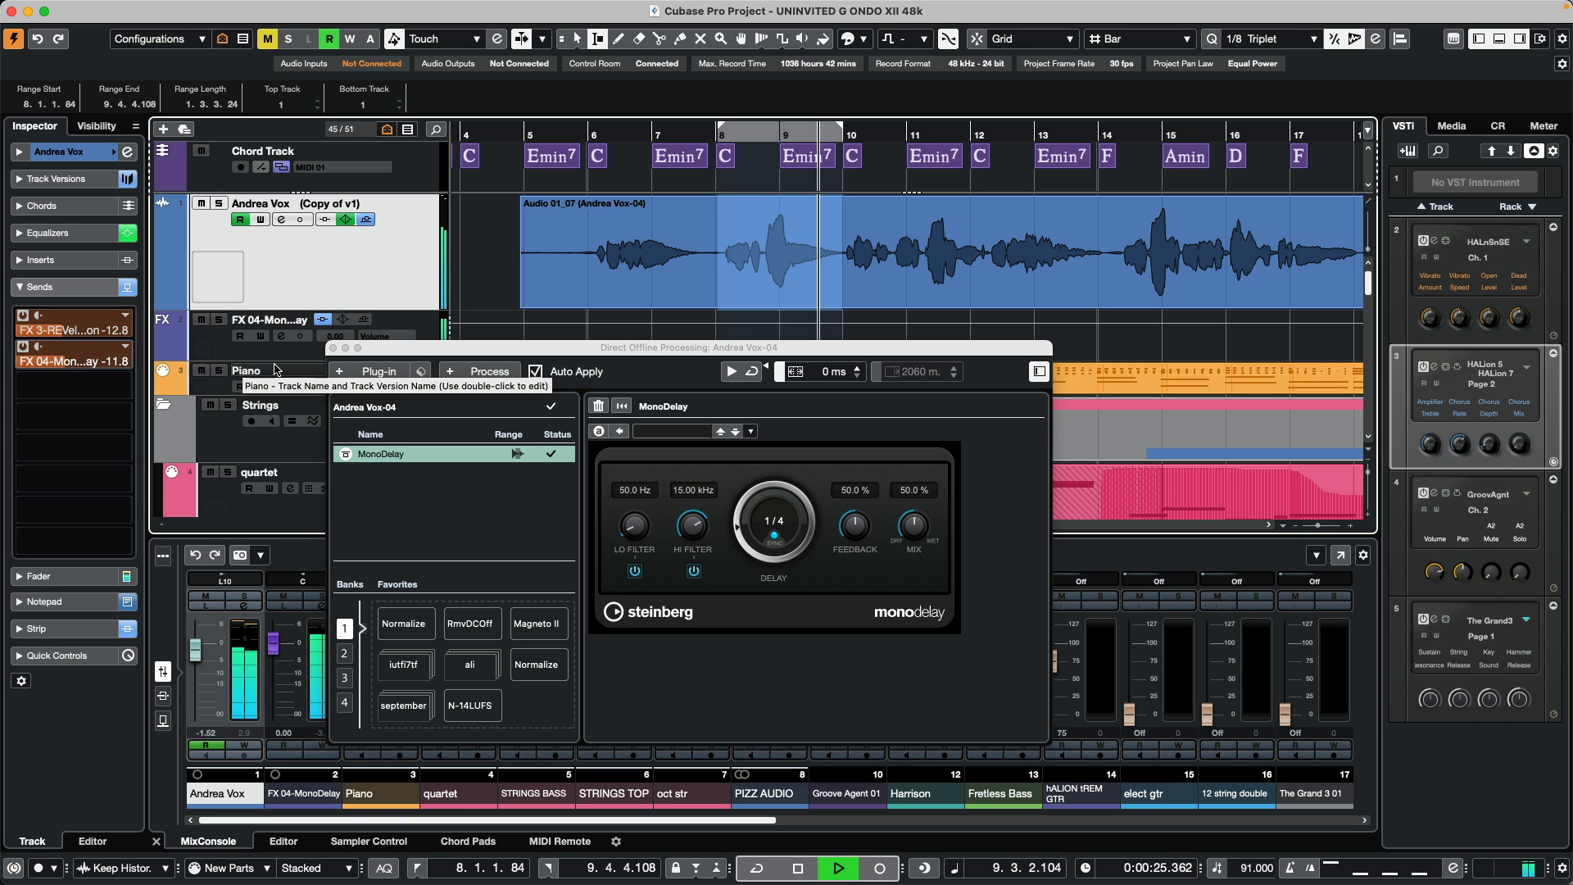
{"action": "key", "text": "space"}
{"action": "left_click", "coordinate": [719, 140]}
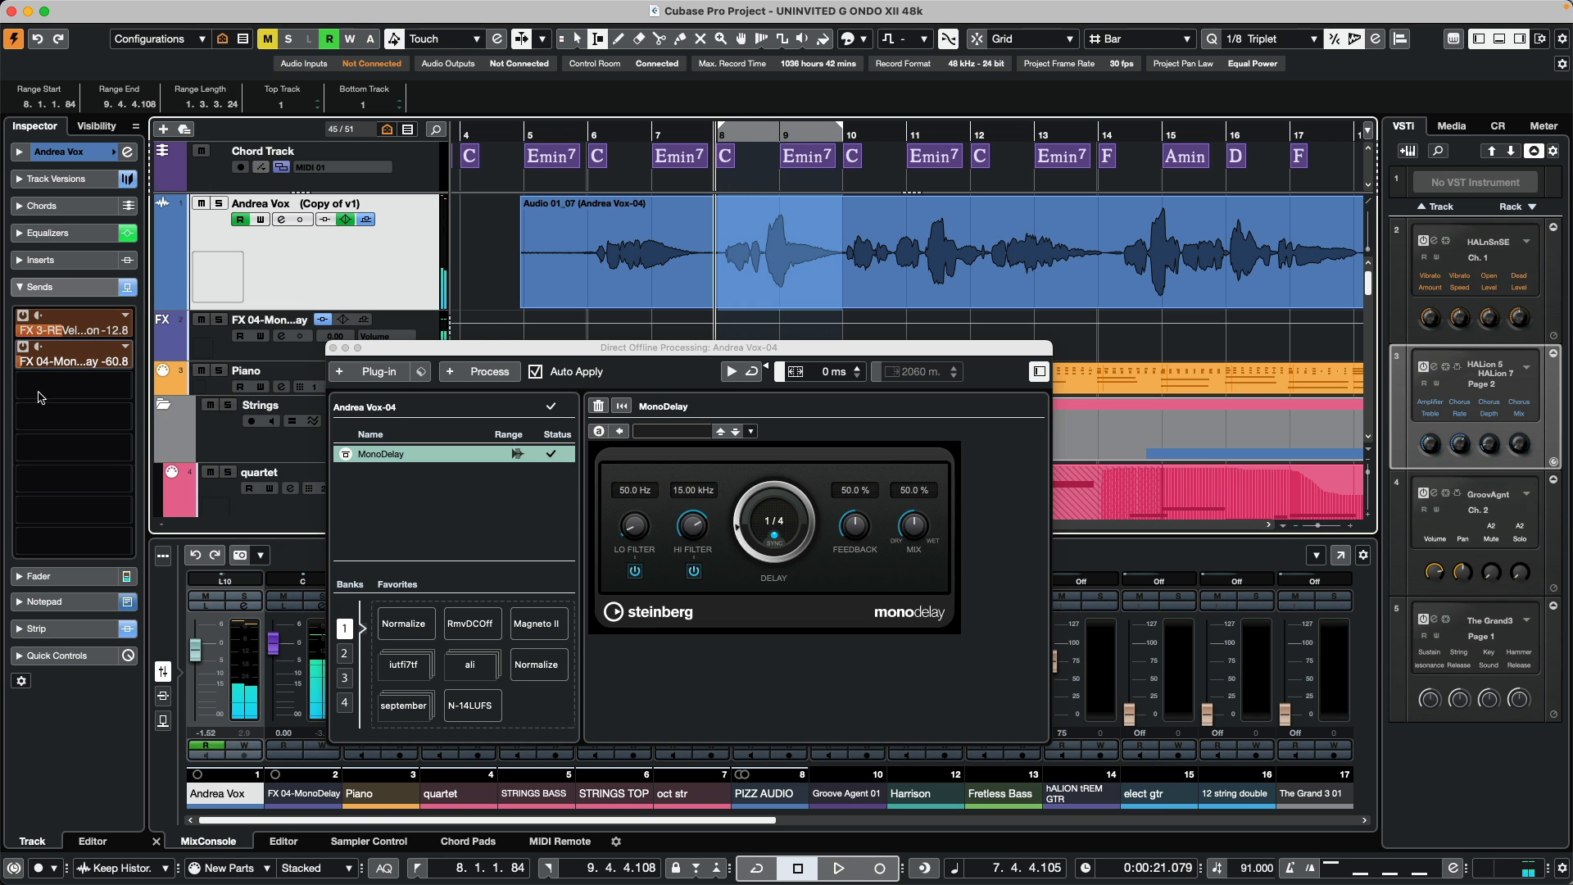
- Add the StudioEQ plug-in to the selected vocal phrase after MonoDelay in the offline process list
{"action": "left_click", "coordinate": [741, 250]}
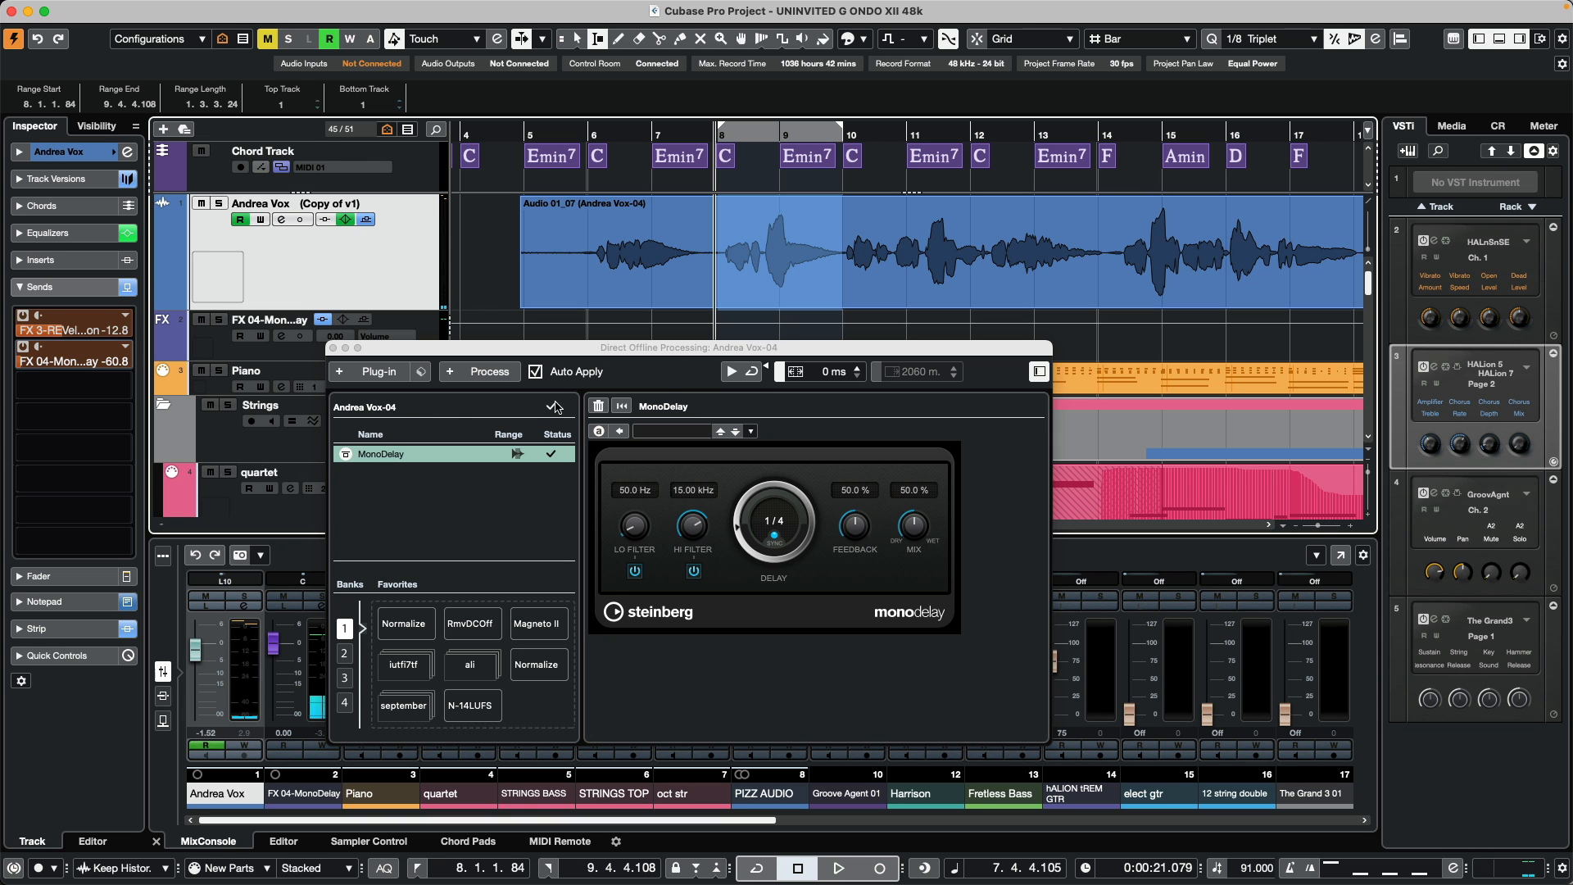
{"action": "left_click", "coordinate": [379, 372]}
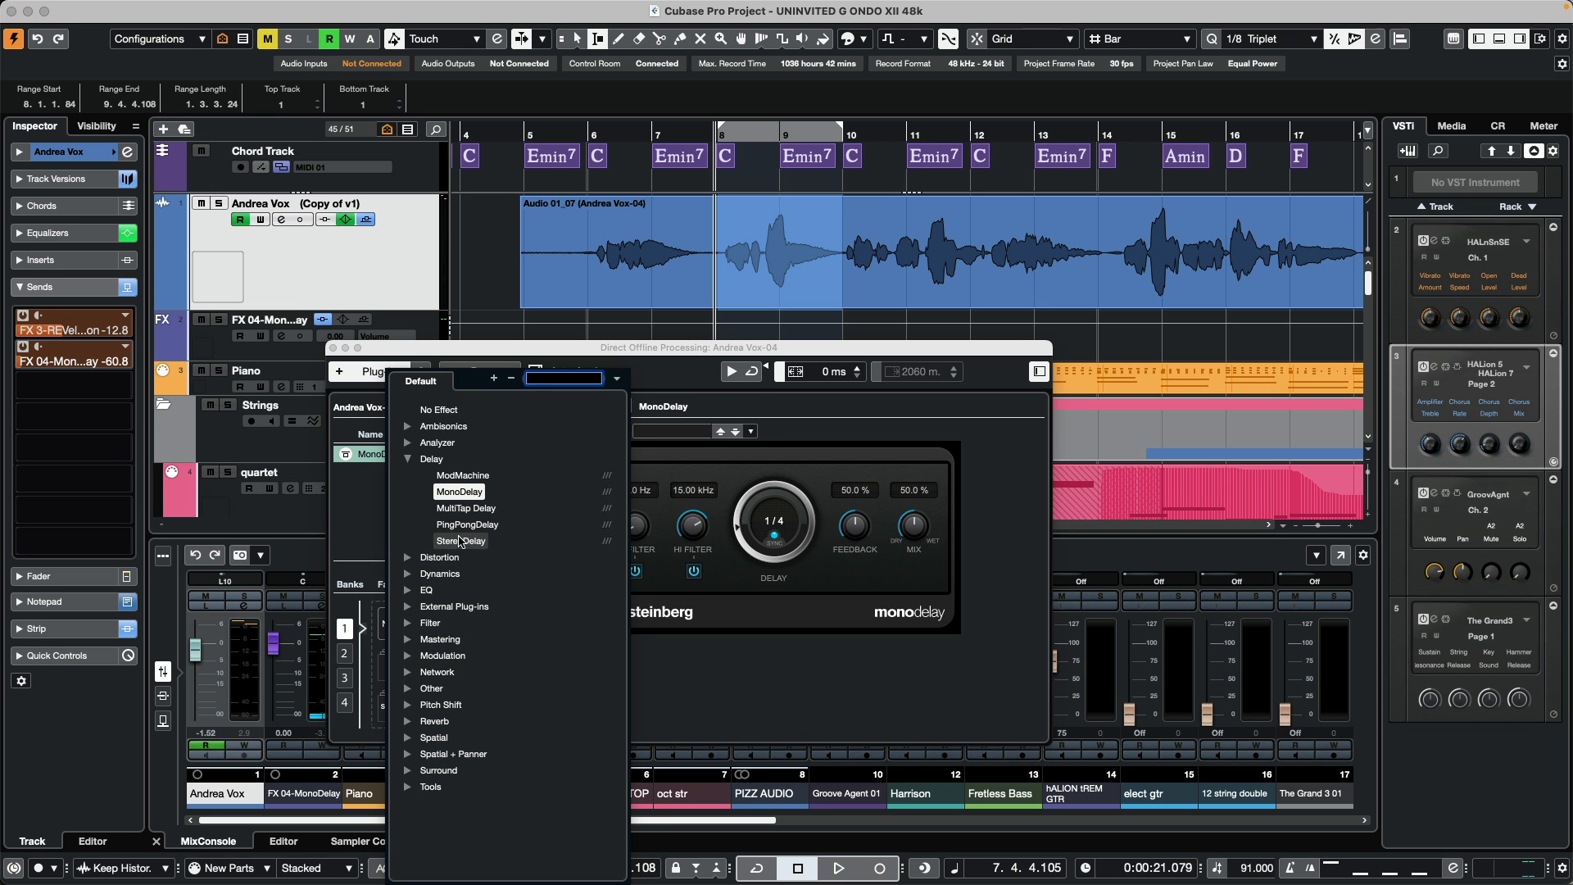
{"action": "left_click", "coordinate": [410, 591]}
{"action": "left_click", "coordinate": [453, 689]}
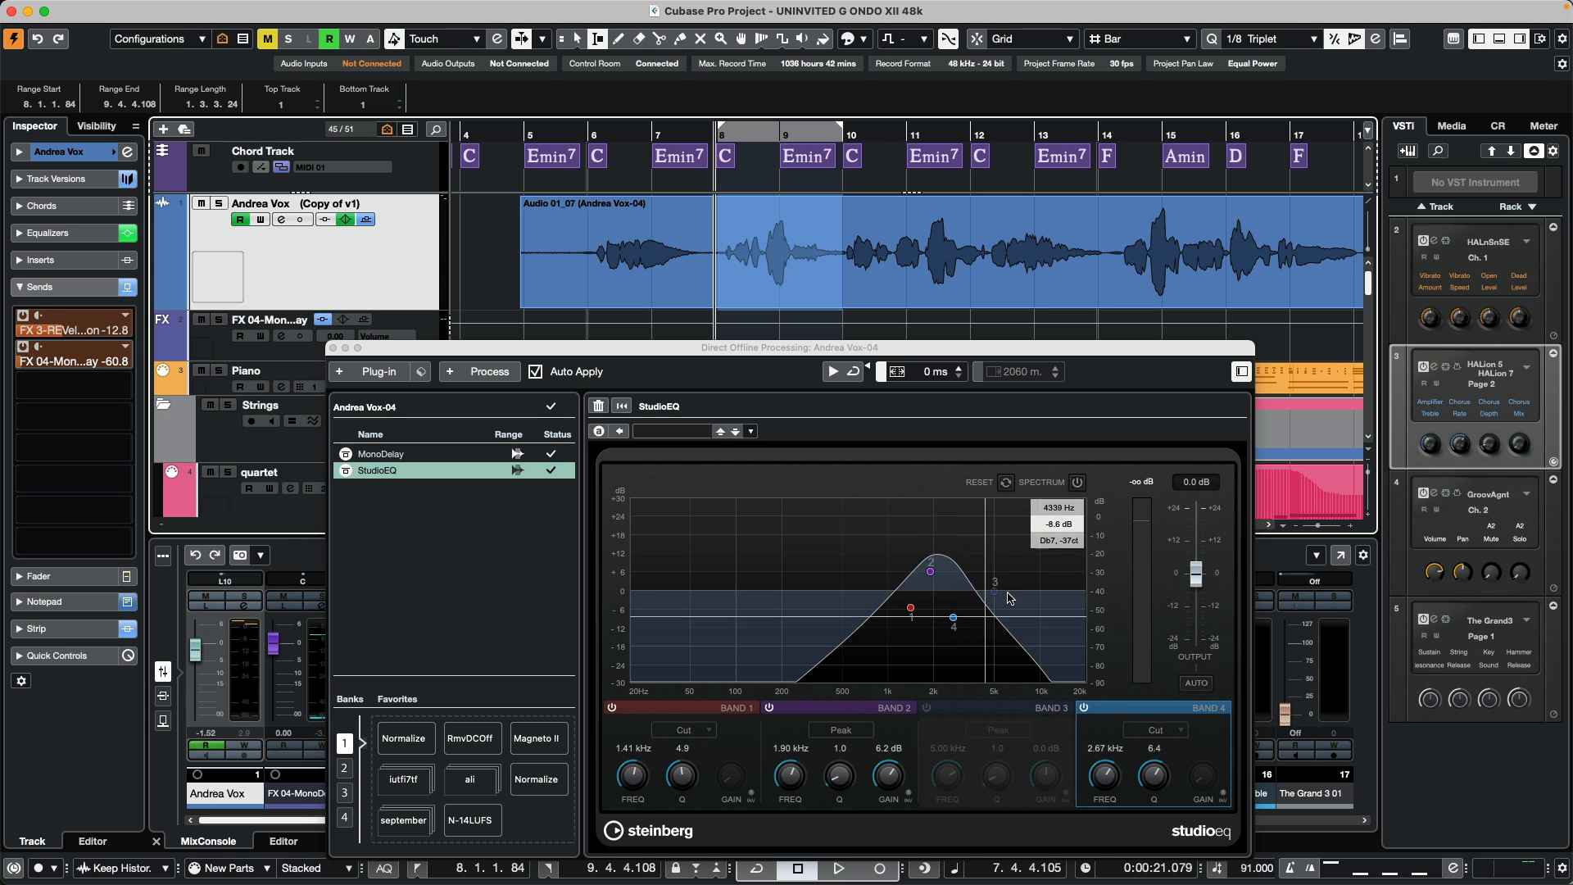
- Turn off read automation on the vocal track and play from about 6.3 to hear the phrase processed with StudioEQ
{"action": "left_click", "coordinate": [1089, 232]}
{"action": "left_click", "coordinate": [665, 135]}
{"action": "left_click_drag", "start_coordinate": [665, 137], "coordinate": [627, 137]}
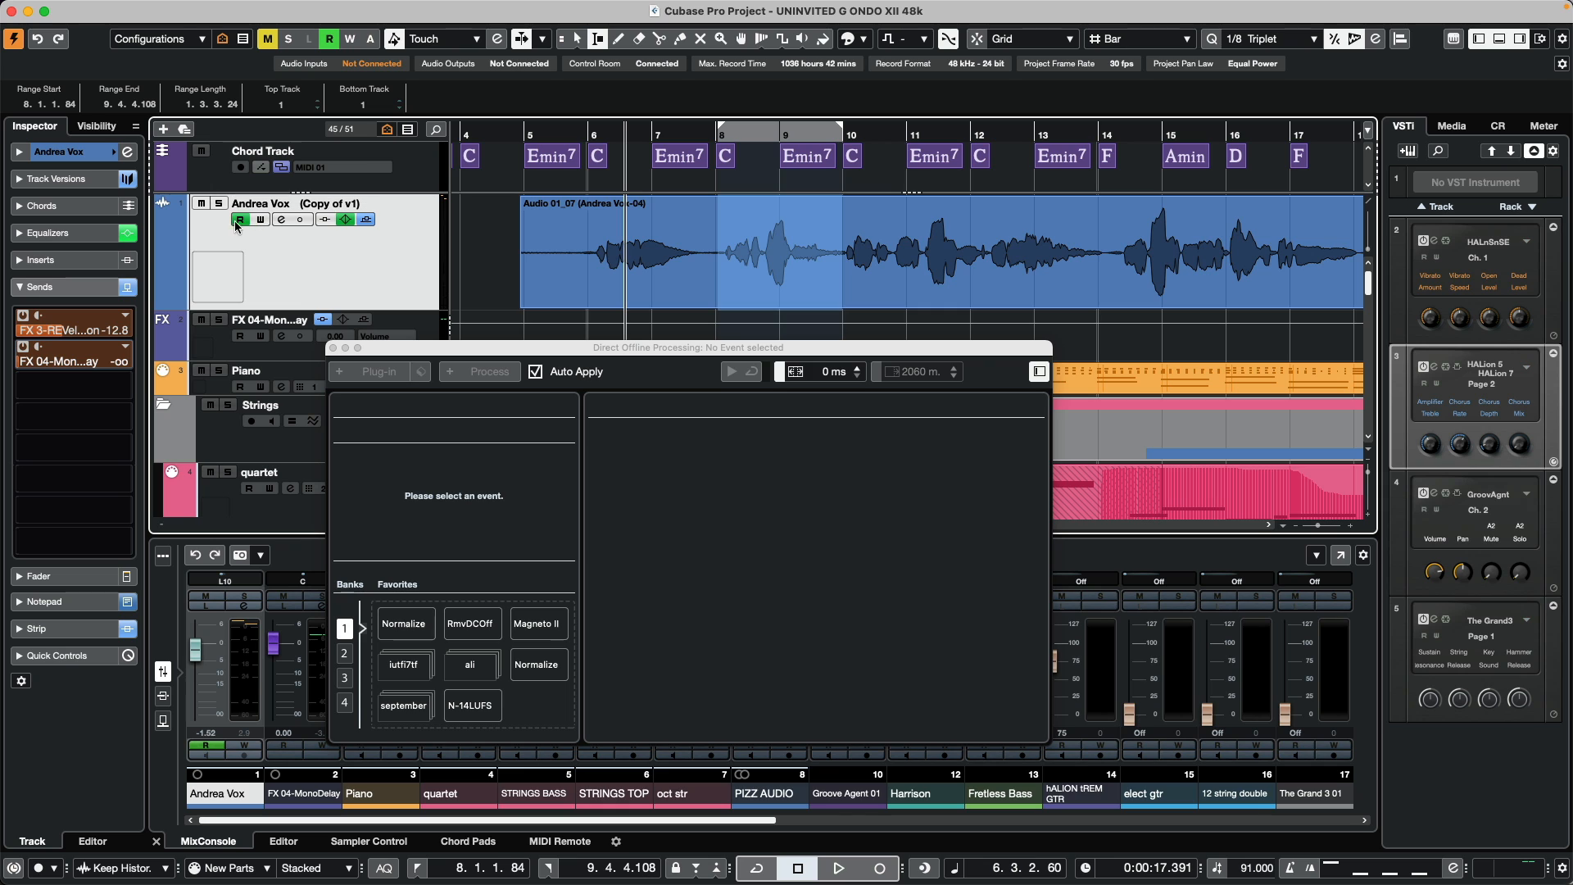
{"action": "left_click", "coordinate": [714, 283]}
{"action": "key", "text": "space"}
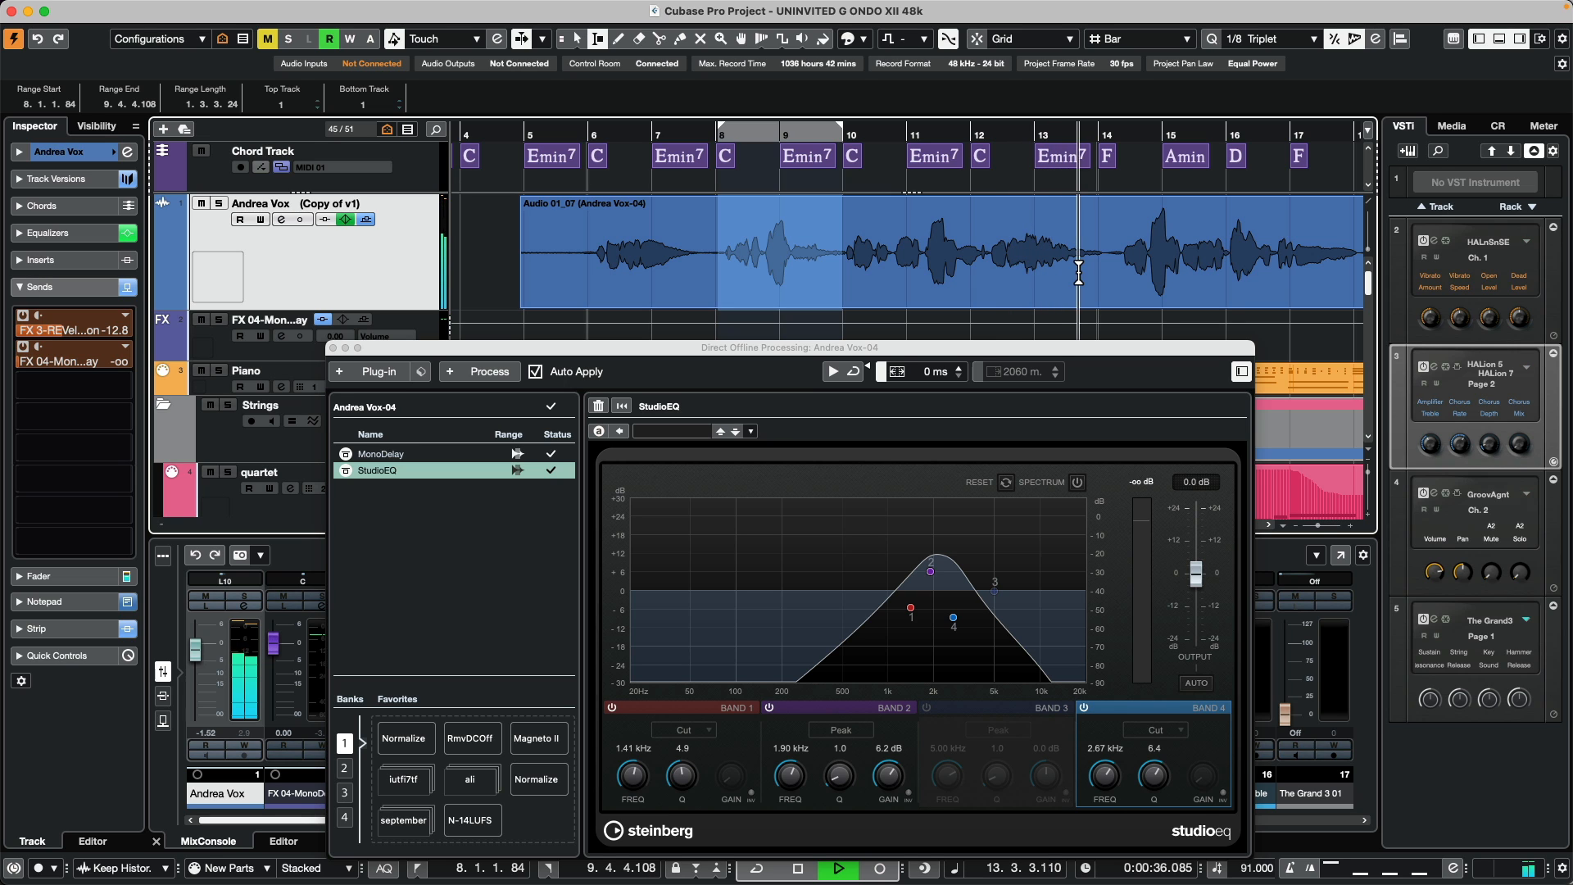
{"action": "key", "text": "space"}
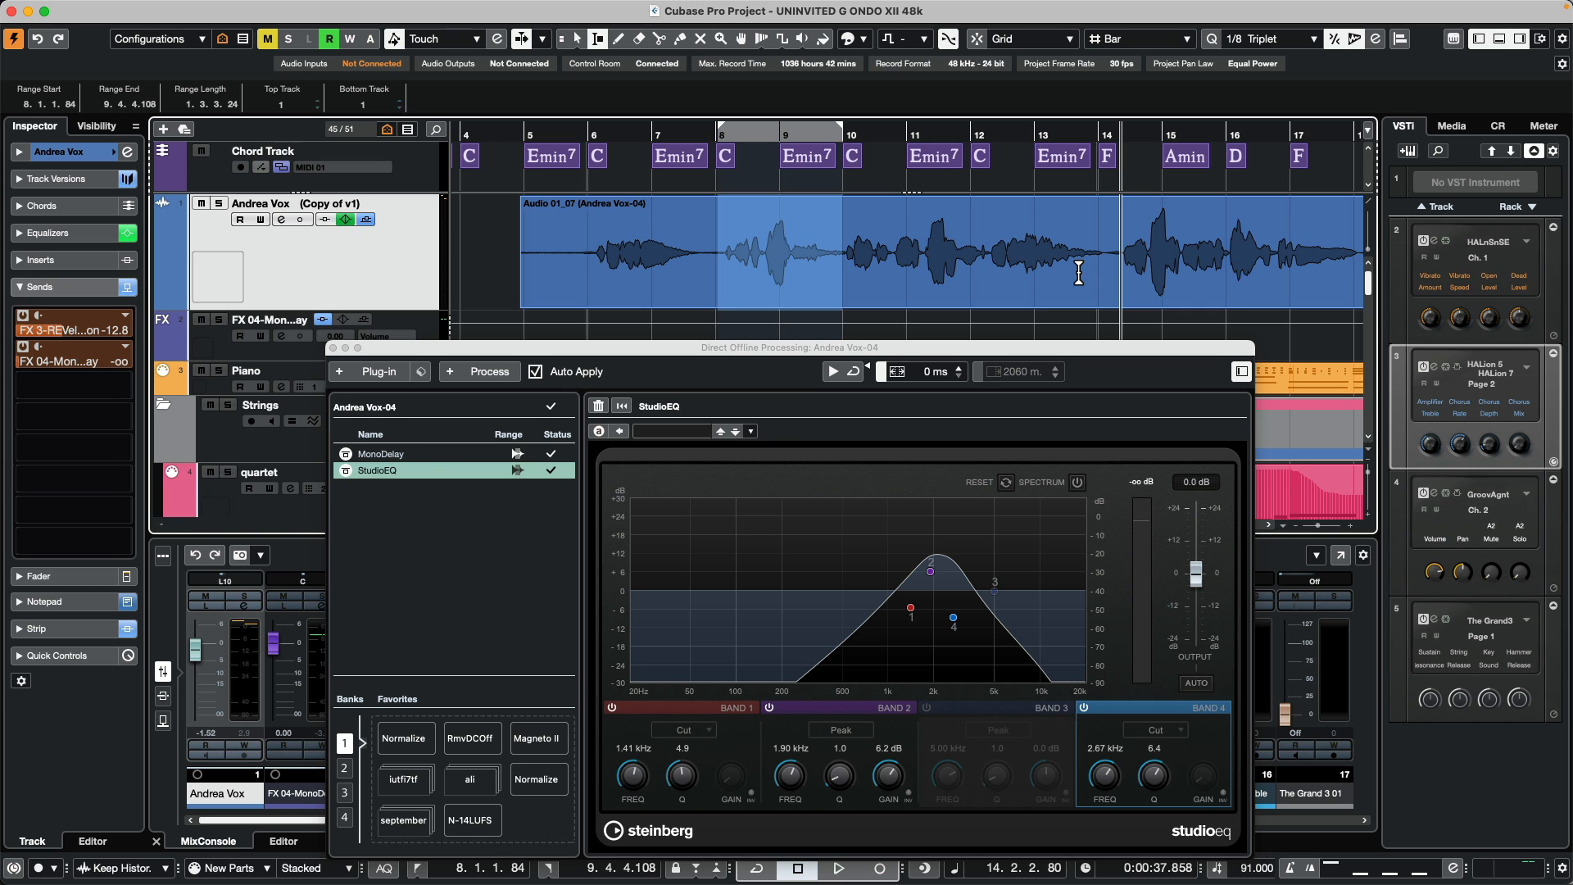
- Delete MonoDelay and StudioEQ together from the vocal's offline process list
{"action": "right_click", "coordinate": [428, 471]}
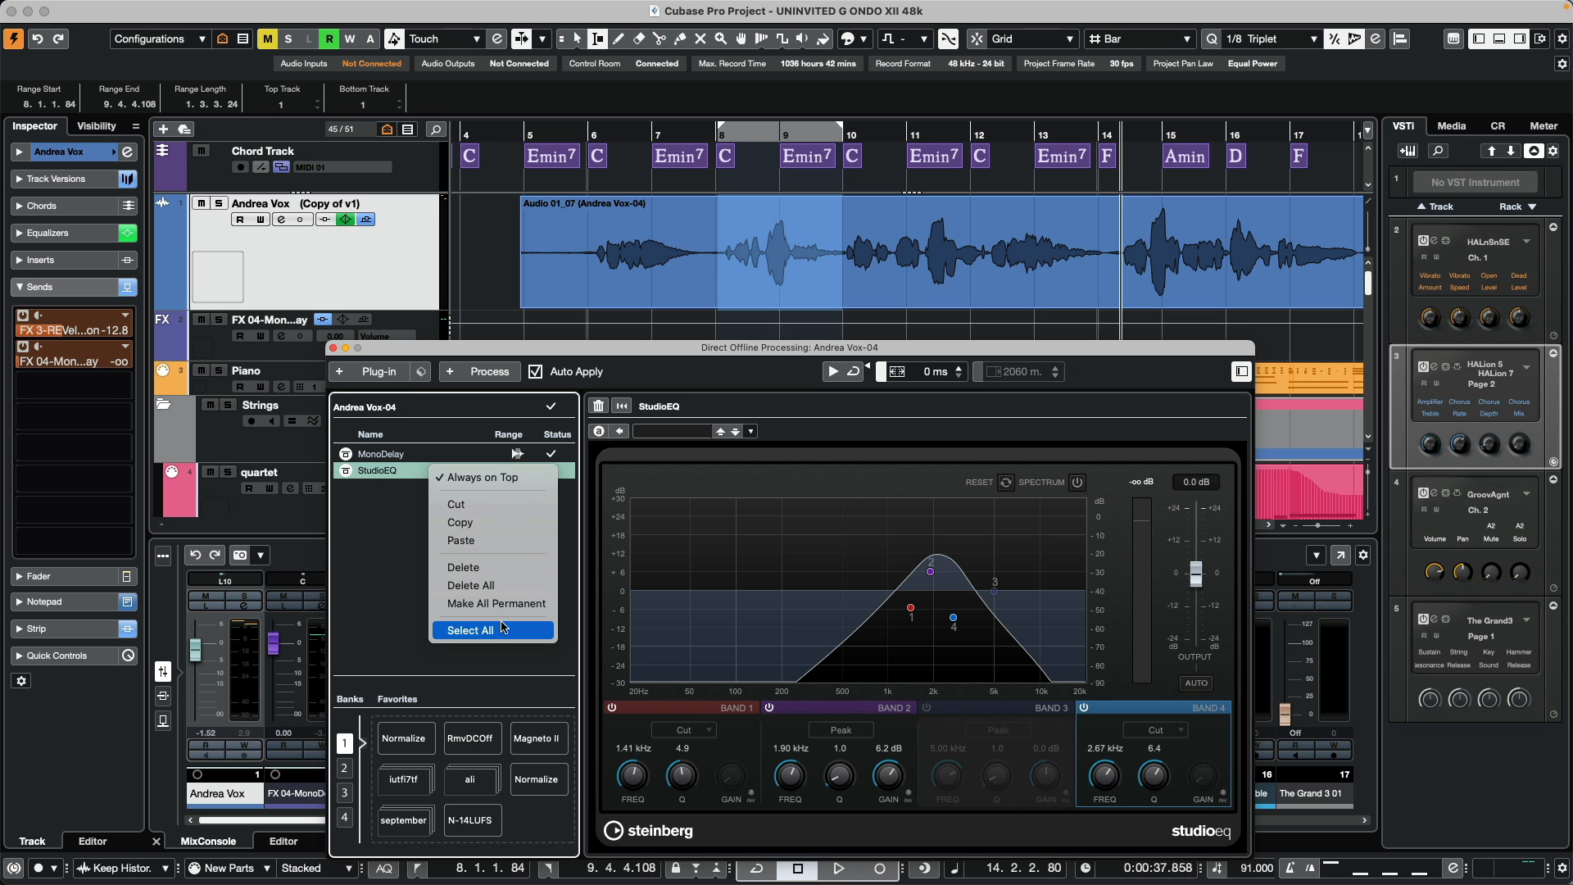
{"action": "left_click", "coordinate": [508, 587]}
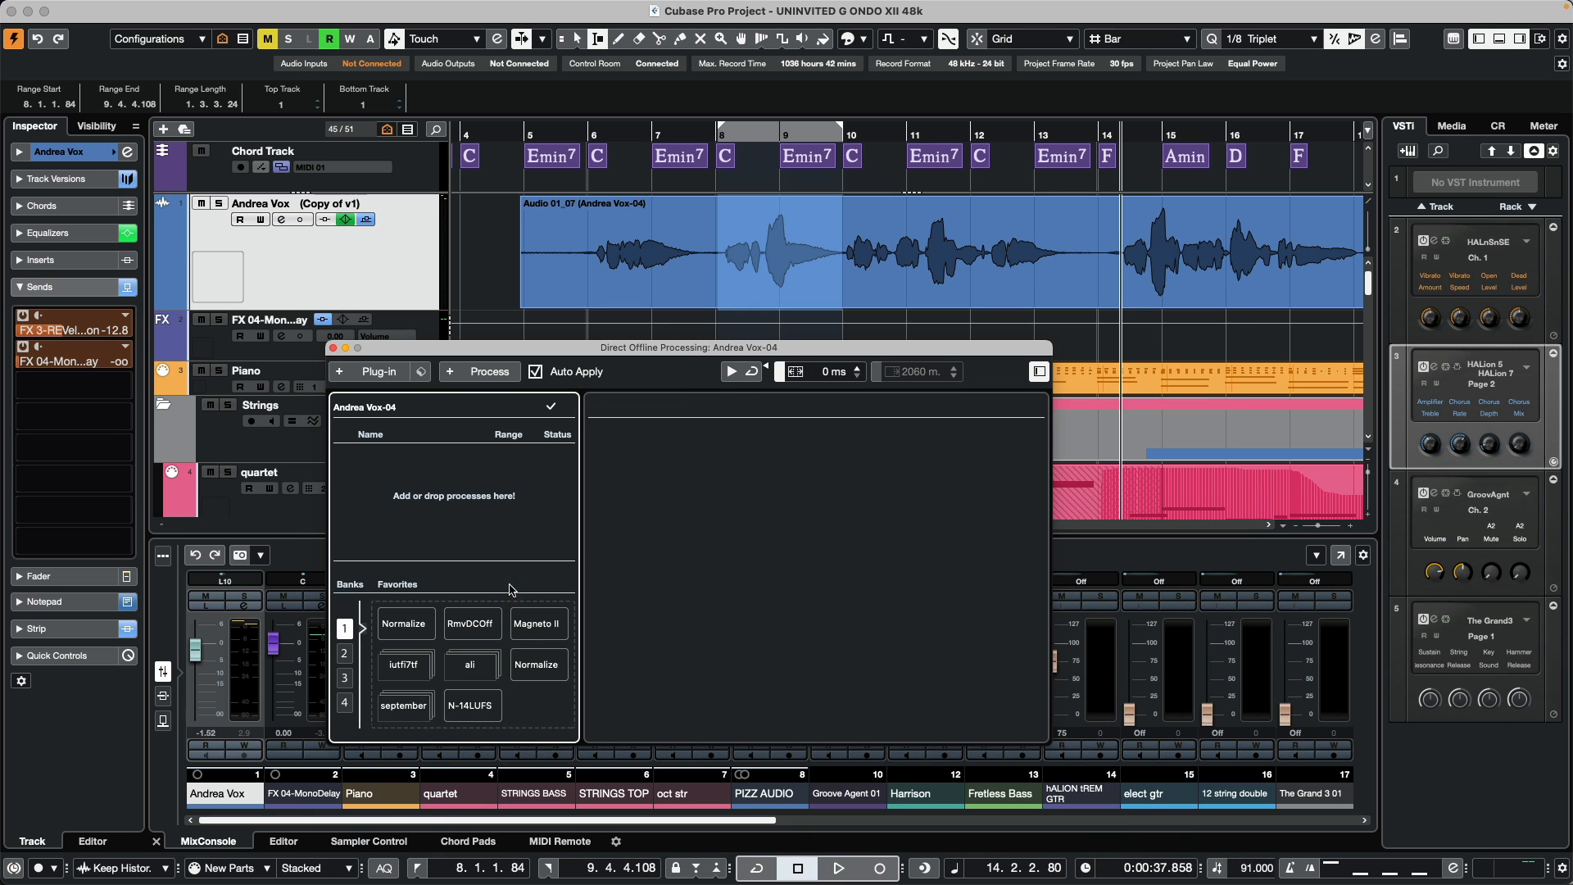